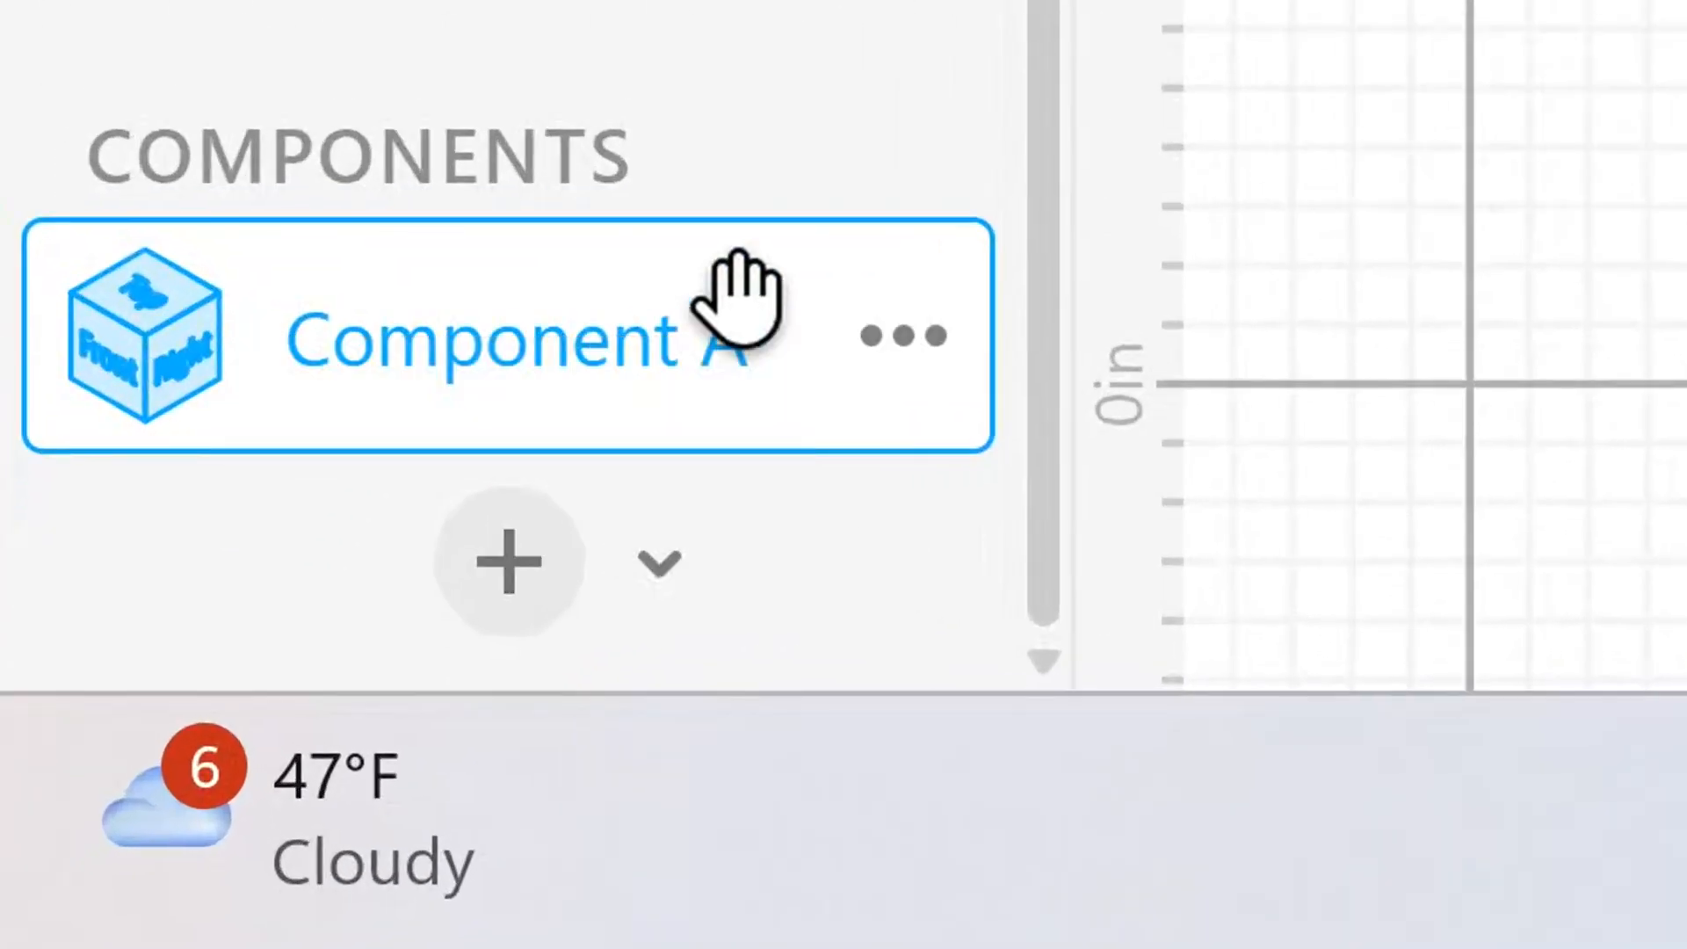
Add a new component and name it My Book.
click(484, 566)
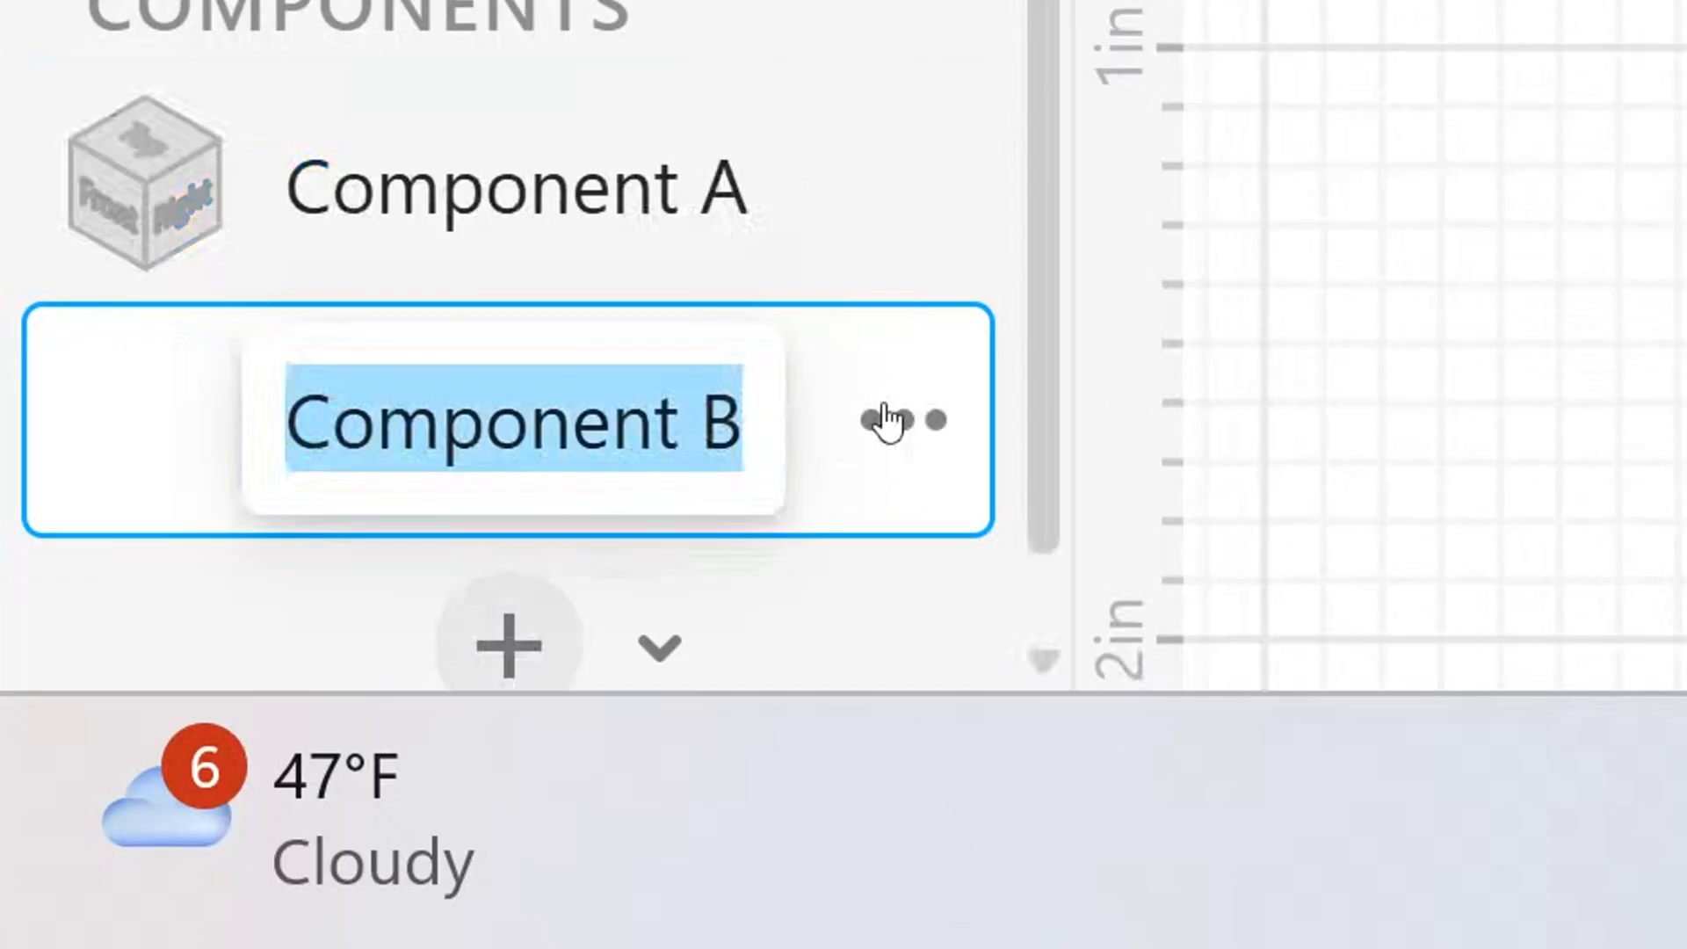
text(My Book)
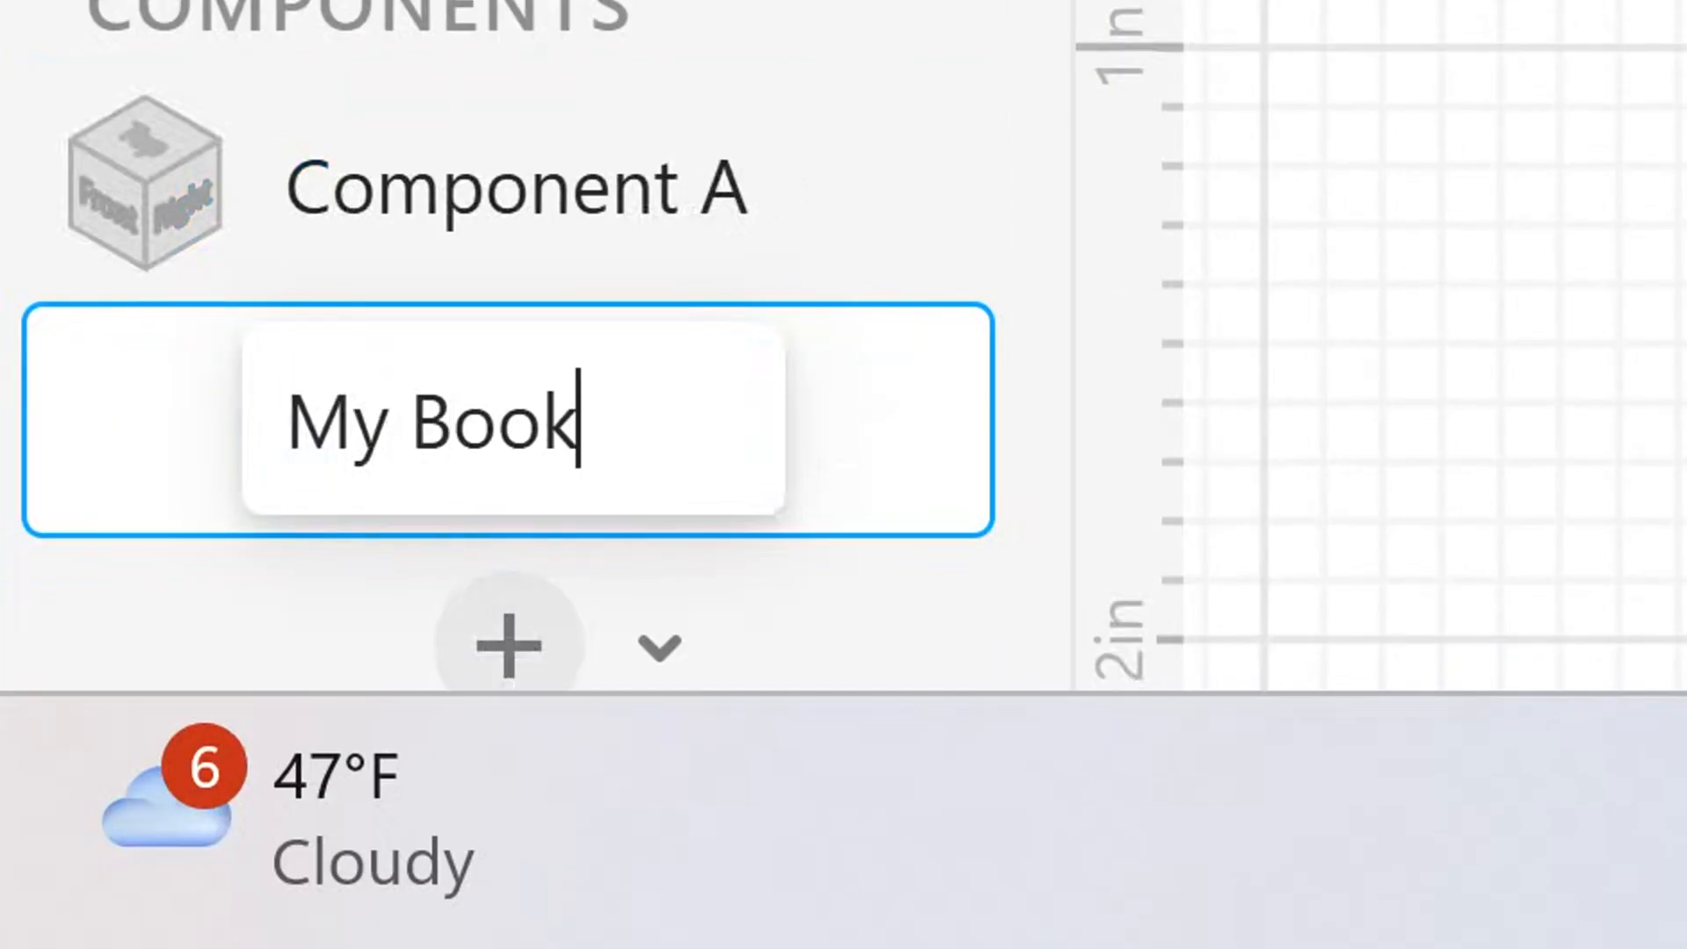
key(Return)
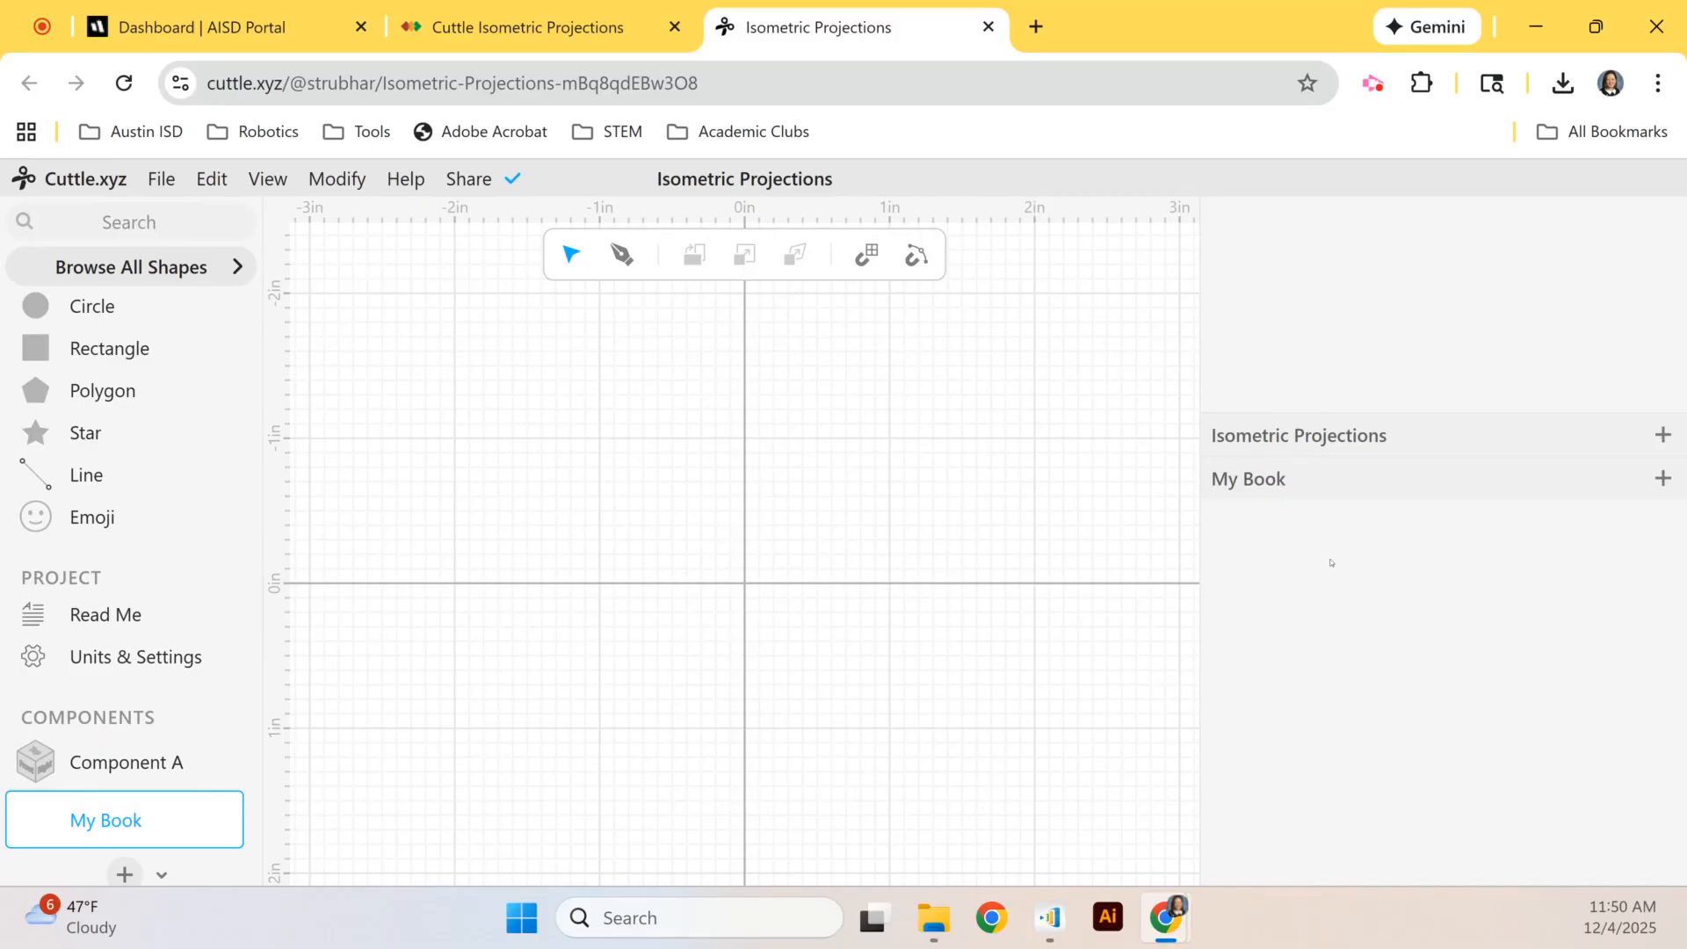
Review the assignment's technical drawings and position formulas for the book faces.
click(537, 34)
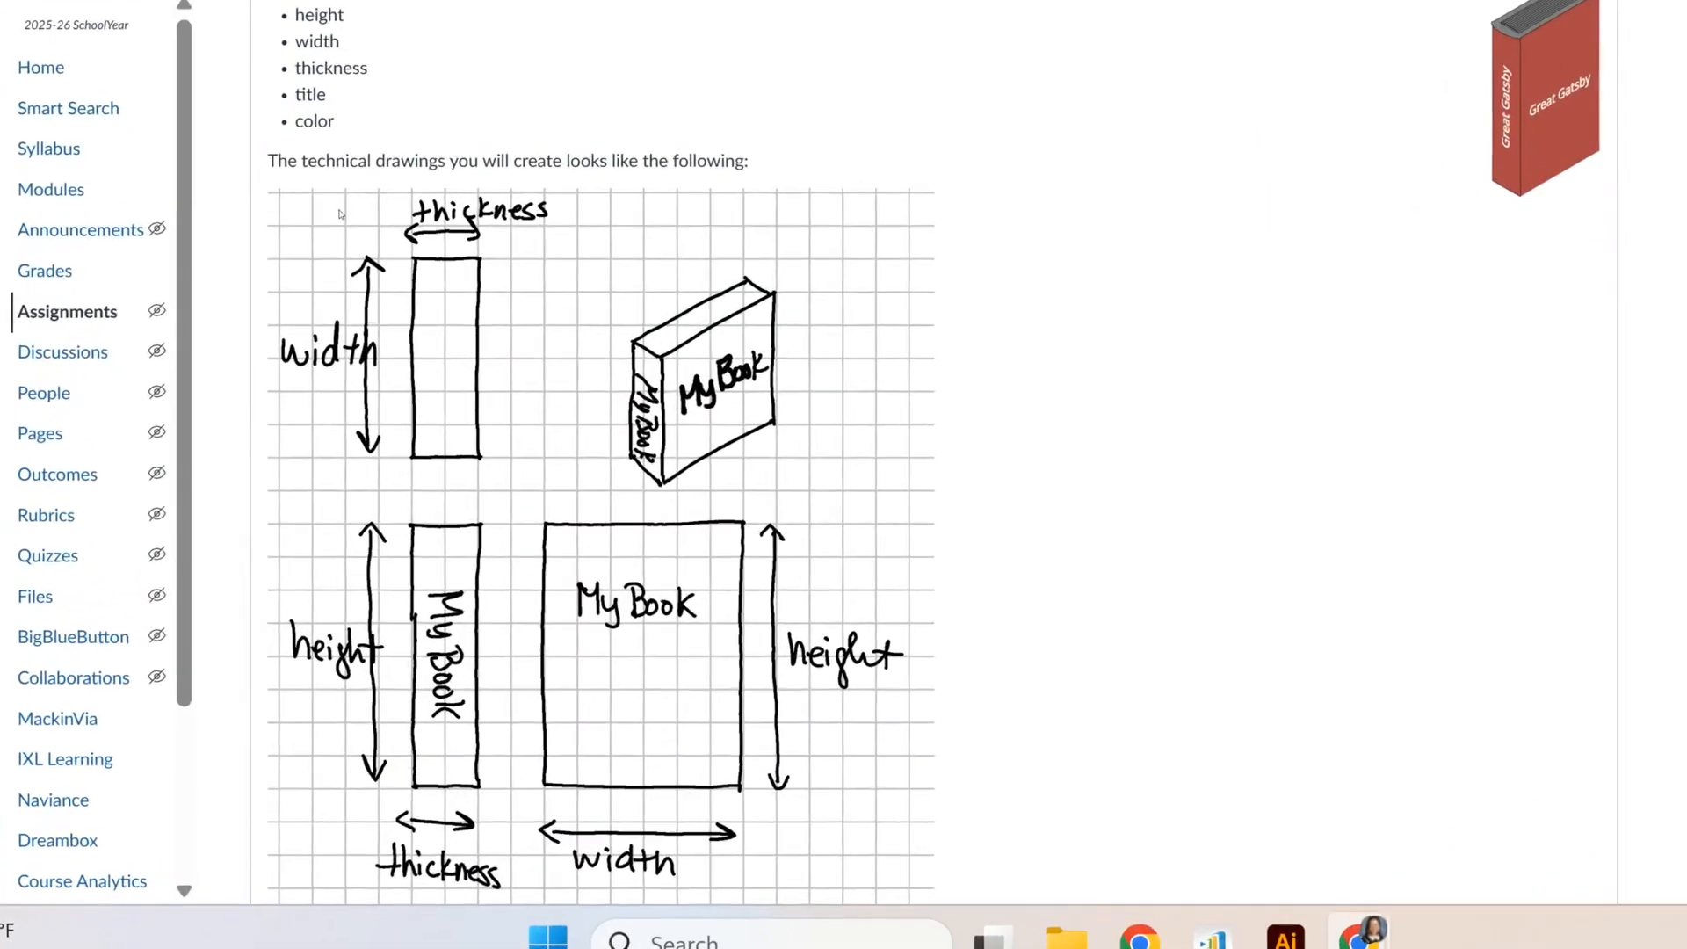
scroll(357, 337, down, 2)
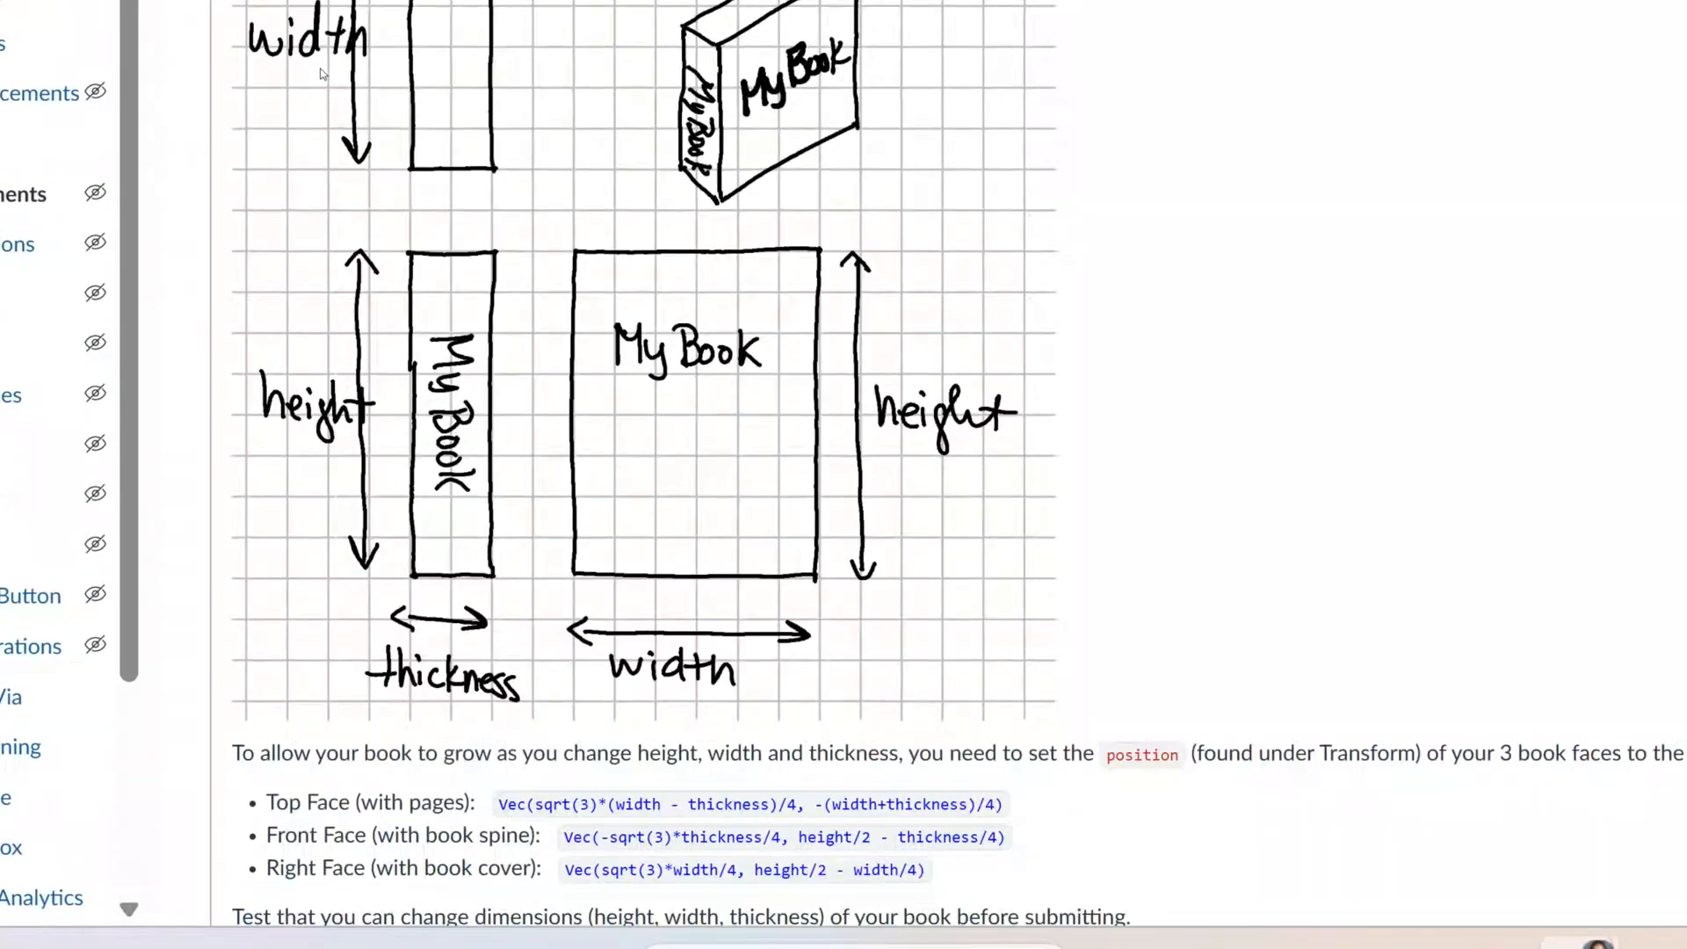
scroll(327, 60, up, 2)
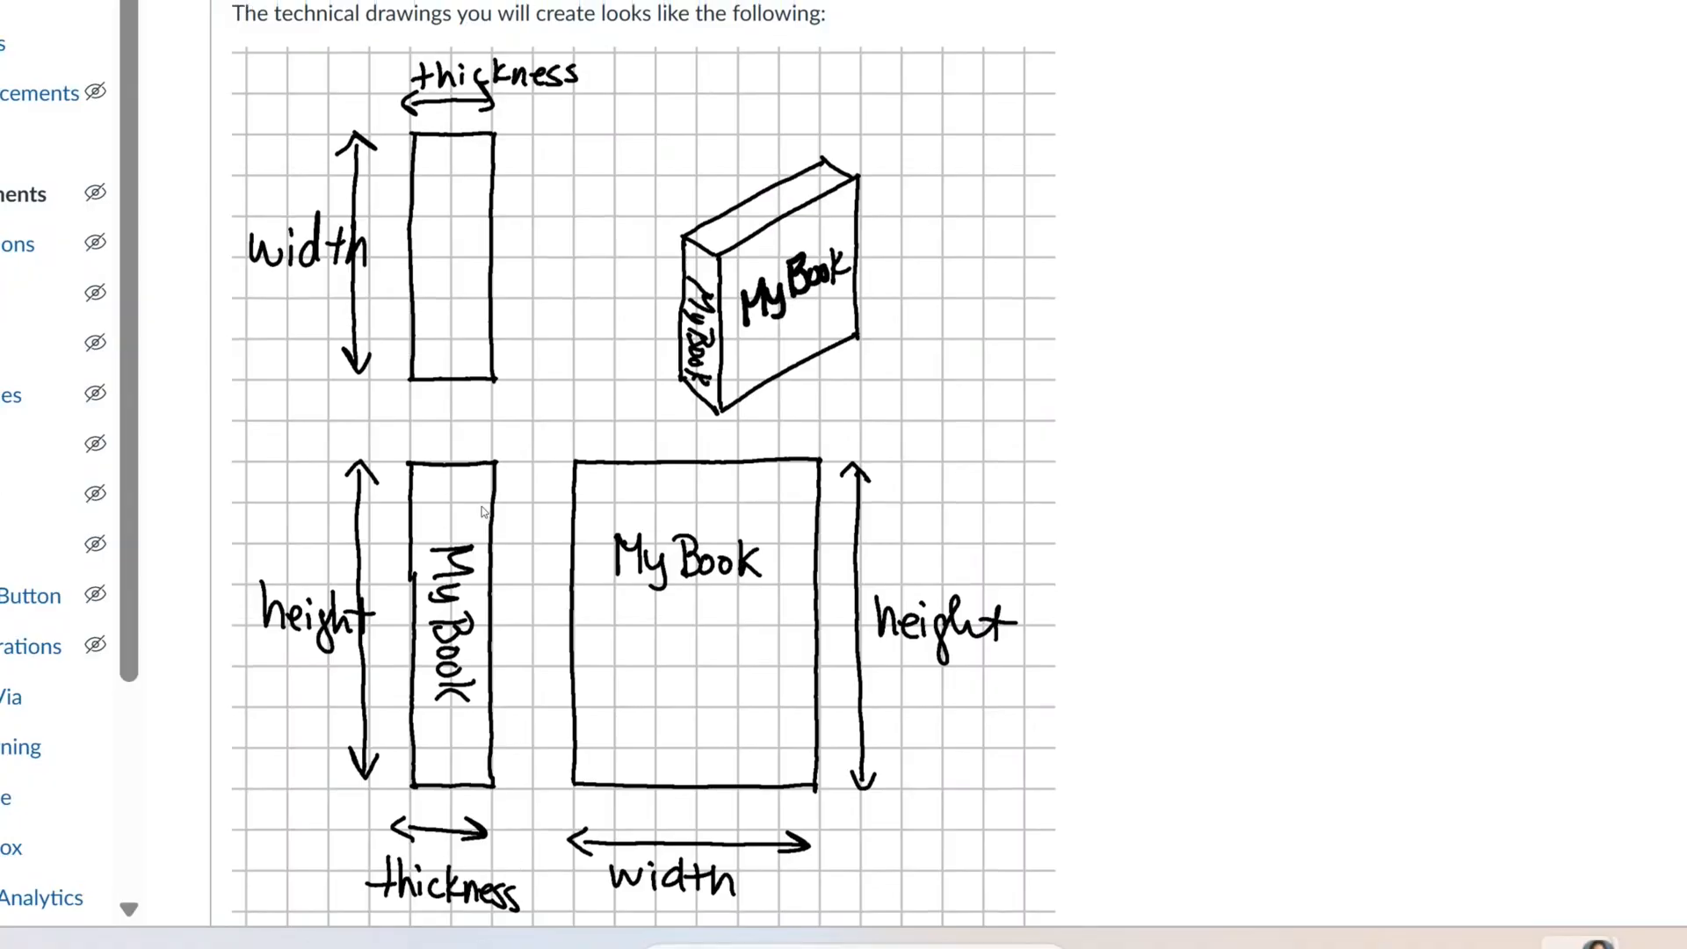
scroll(458, 461, up, 2)
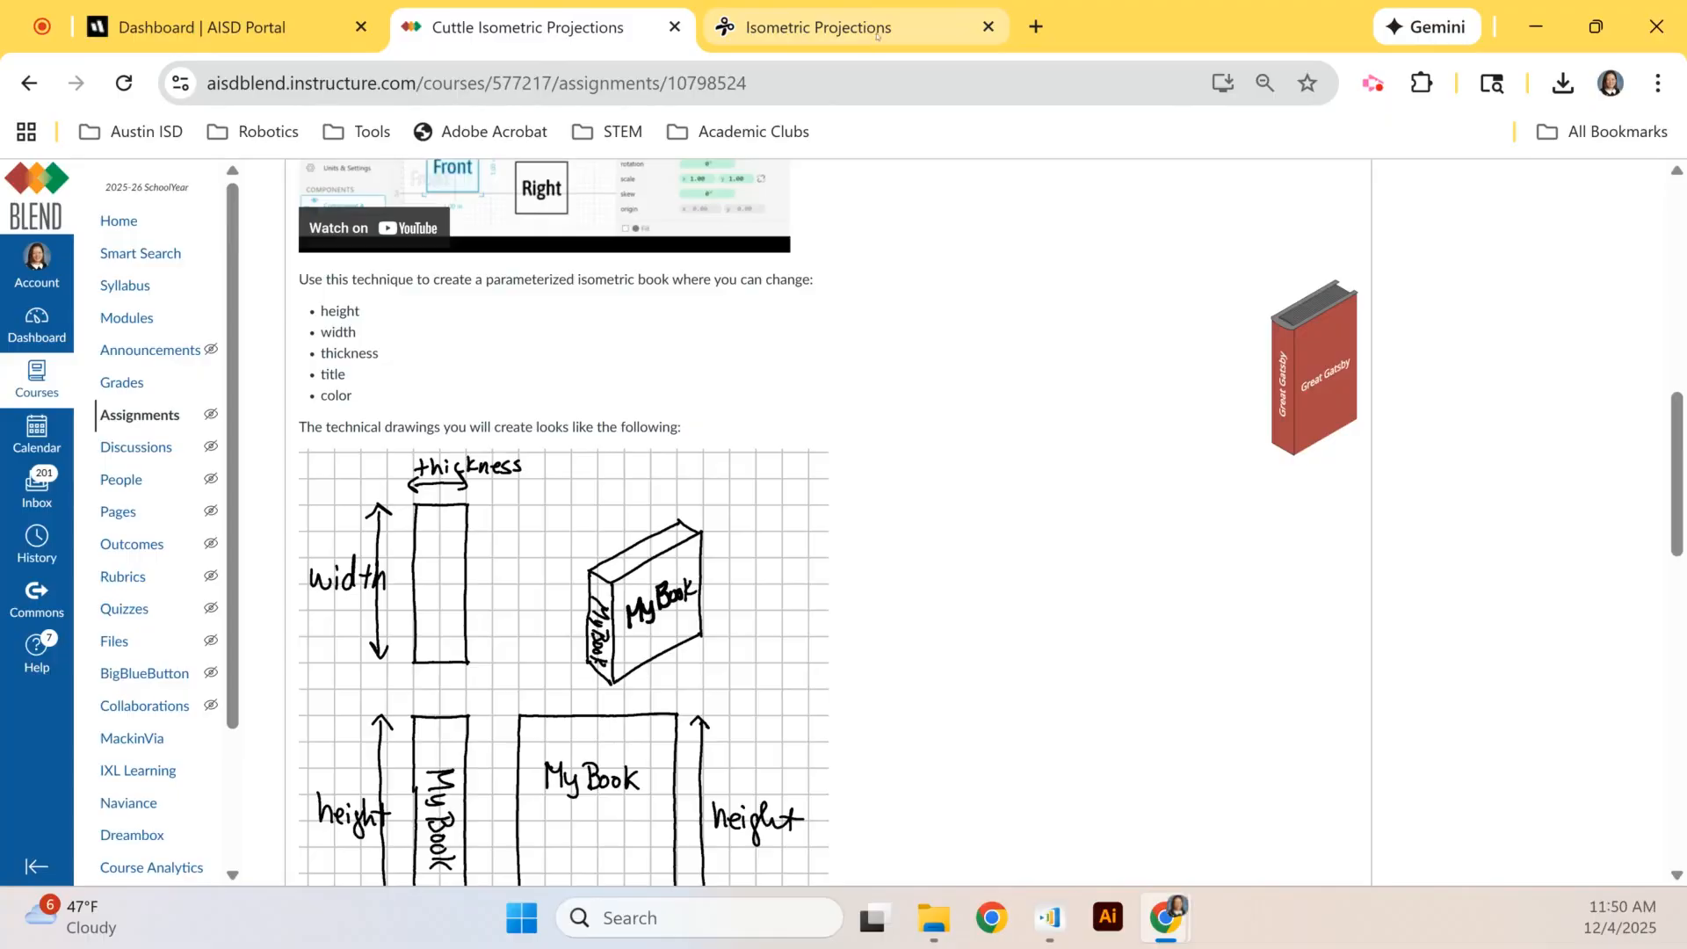
click(876, 33)
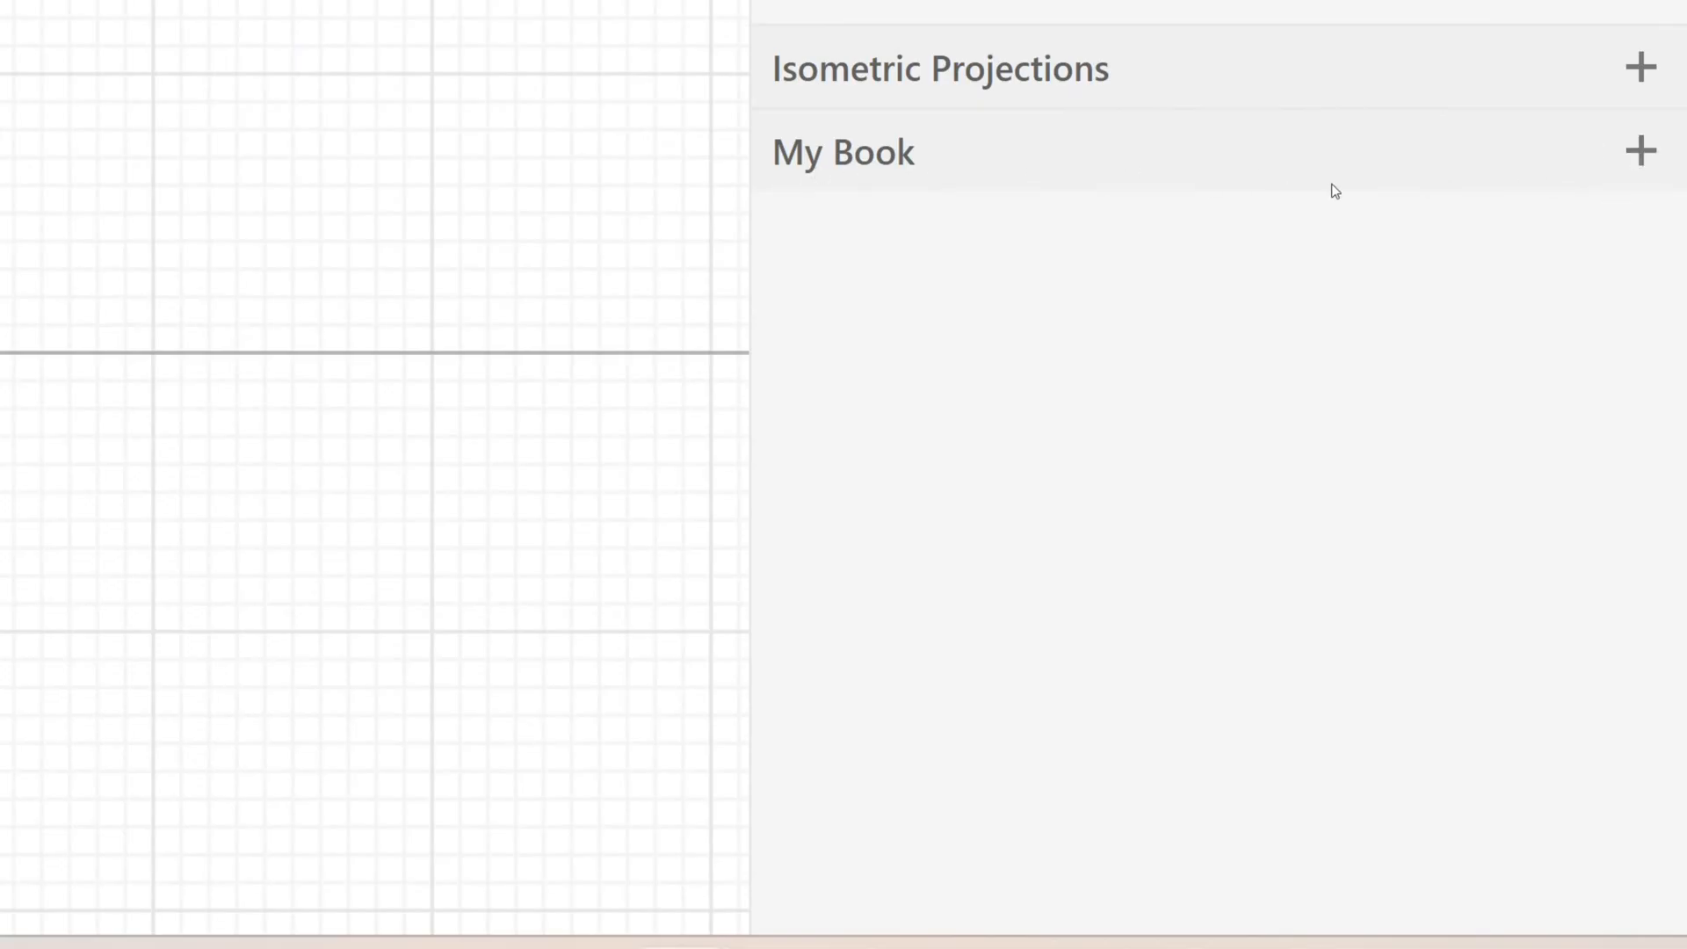
Add two parameters to My Book named height and width.
click(1650, 157)
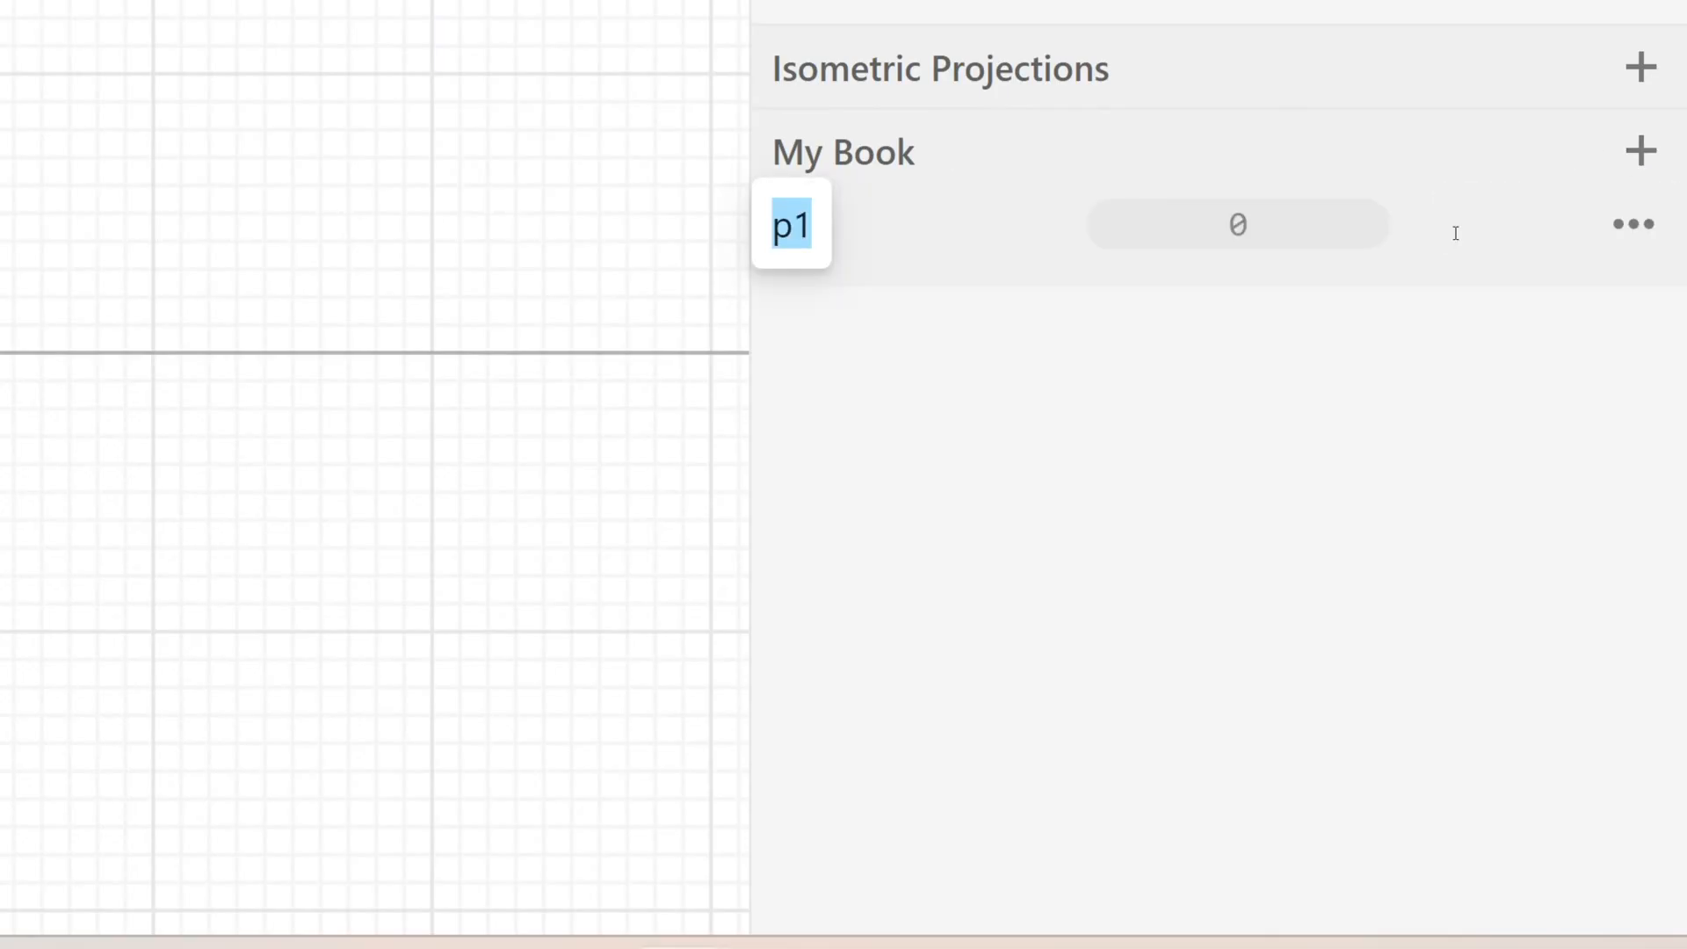
text(height)
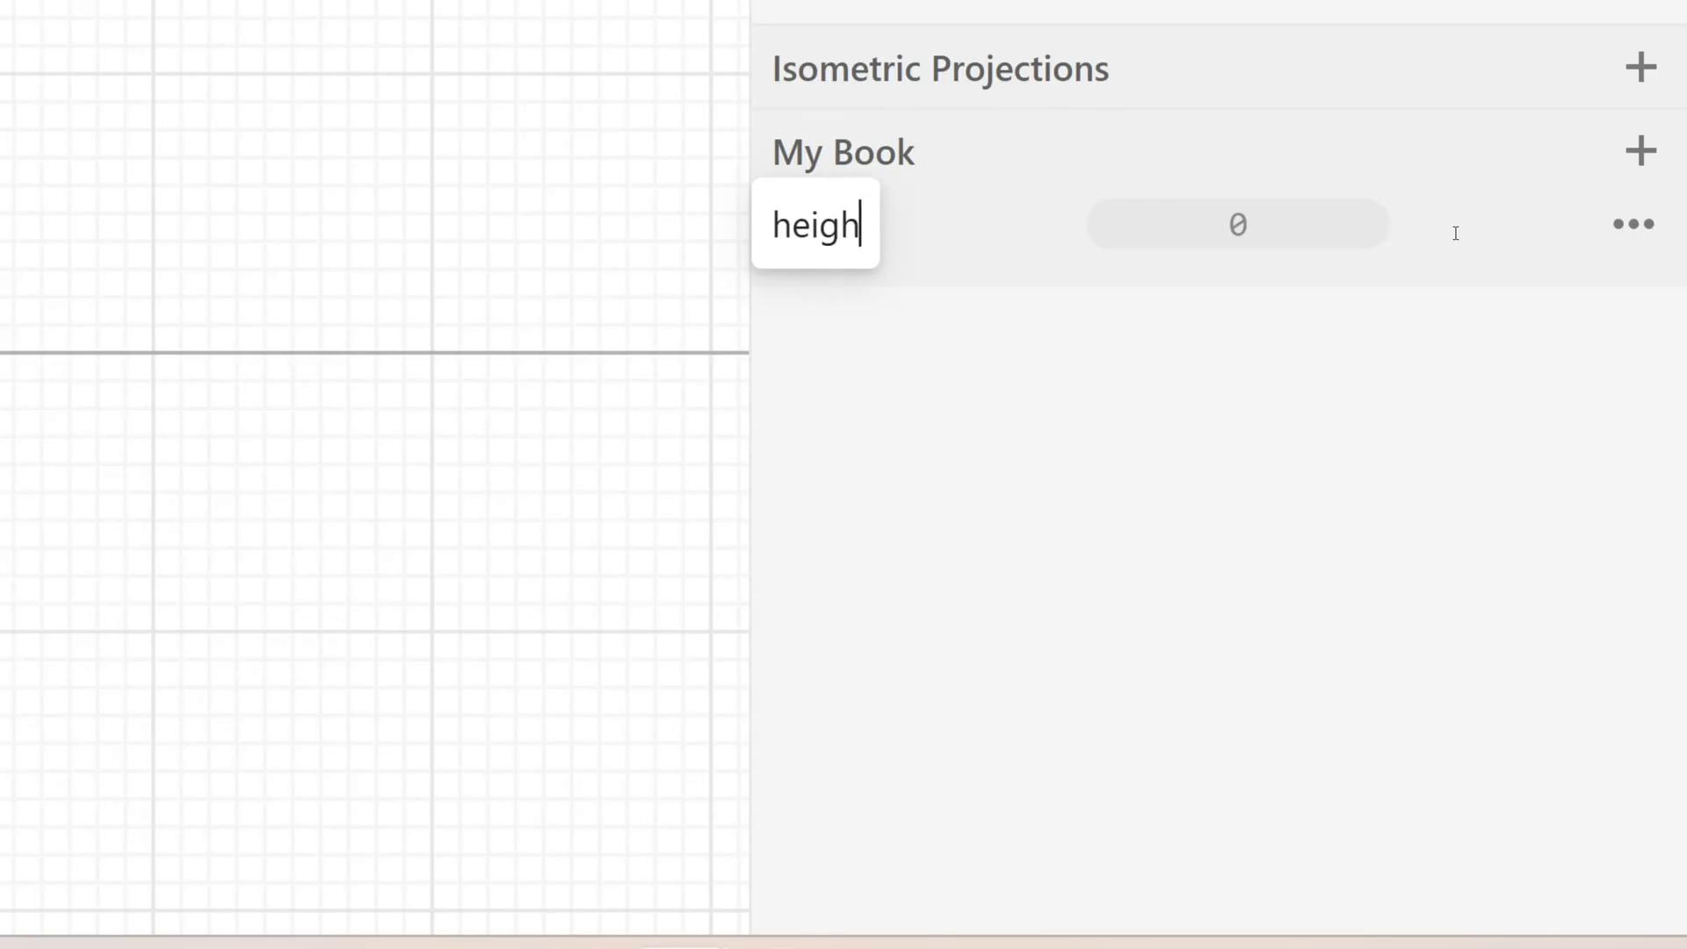
key(Return)
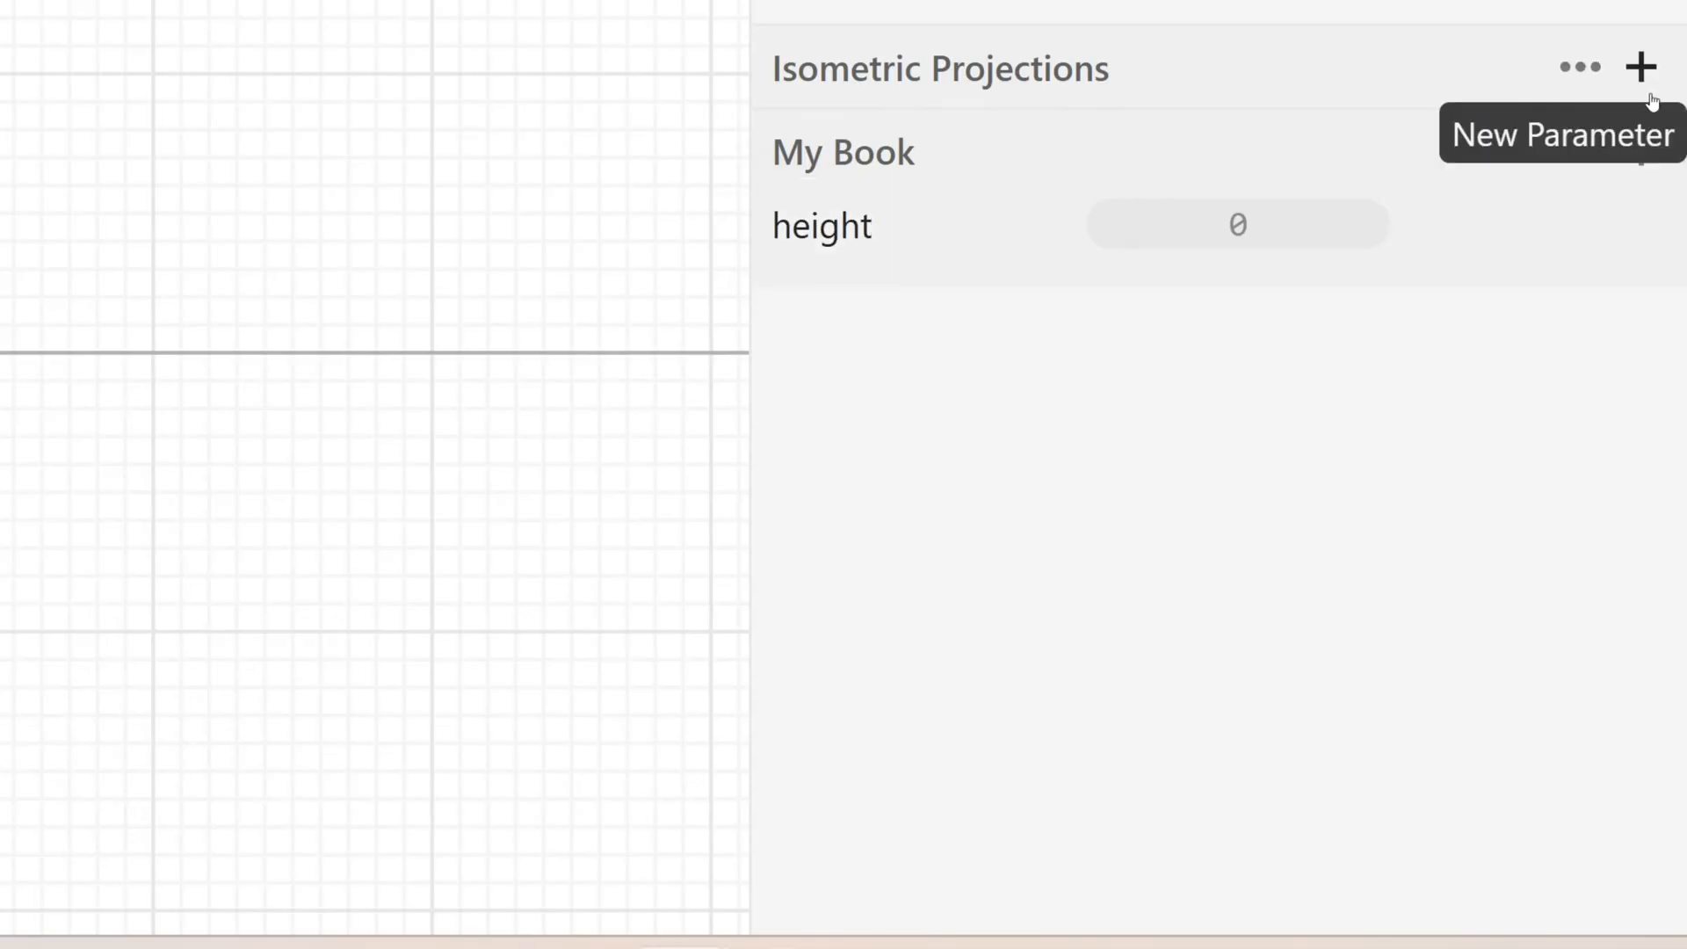
click(1642, 151)
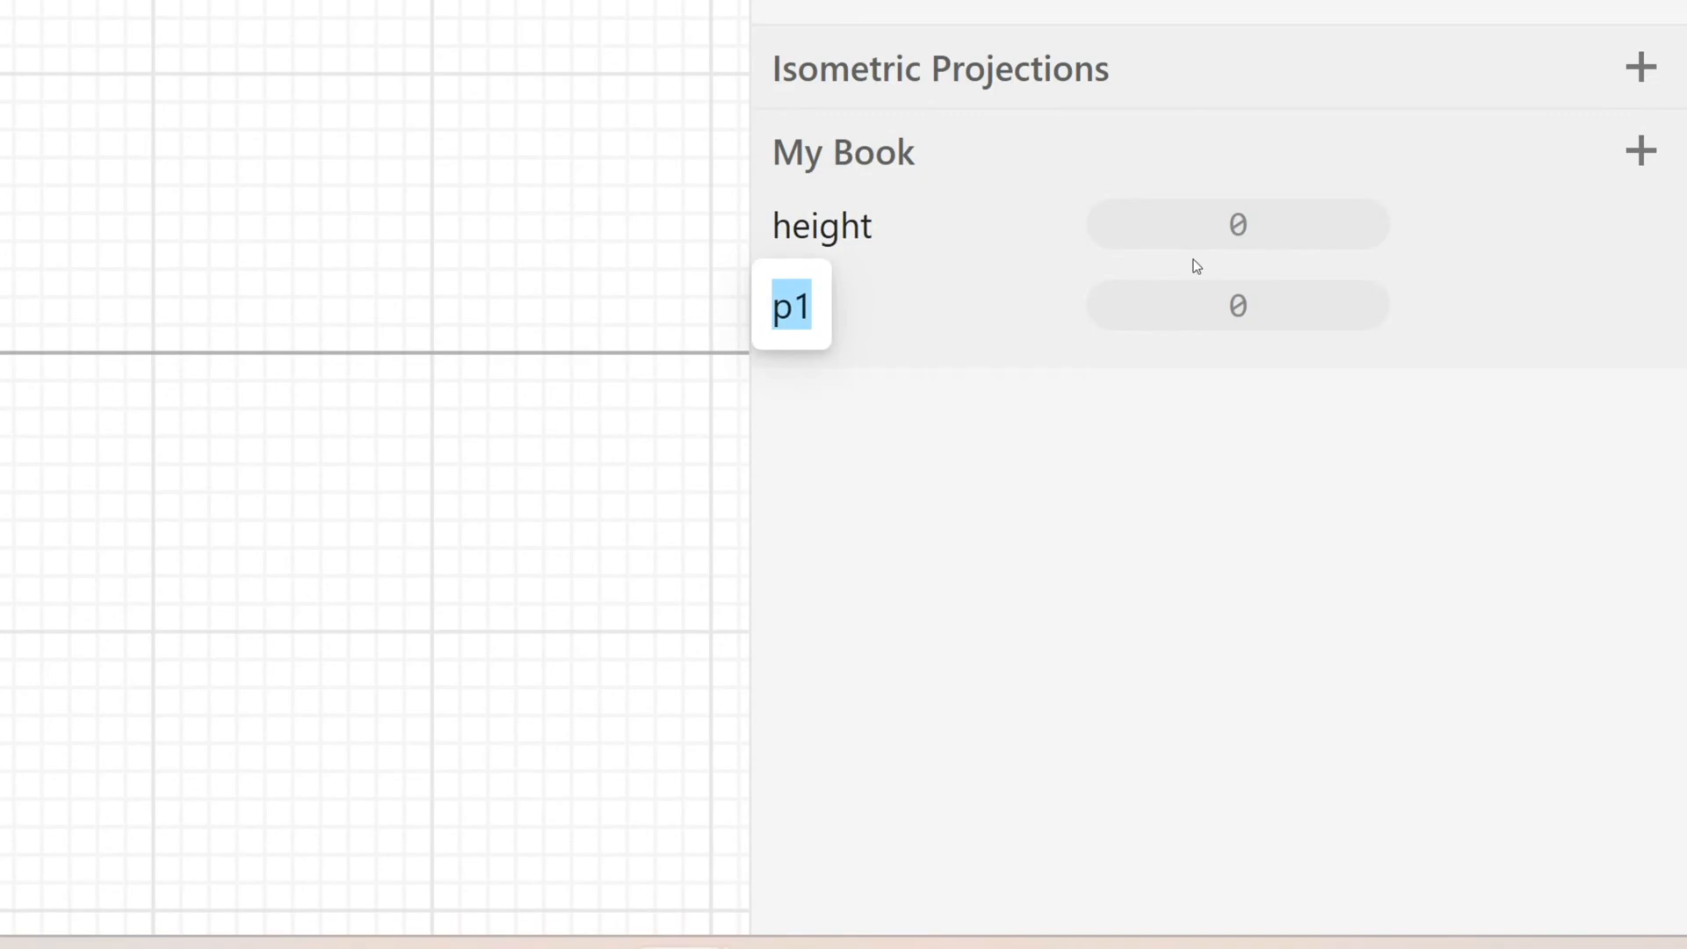
text(width)
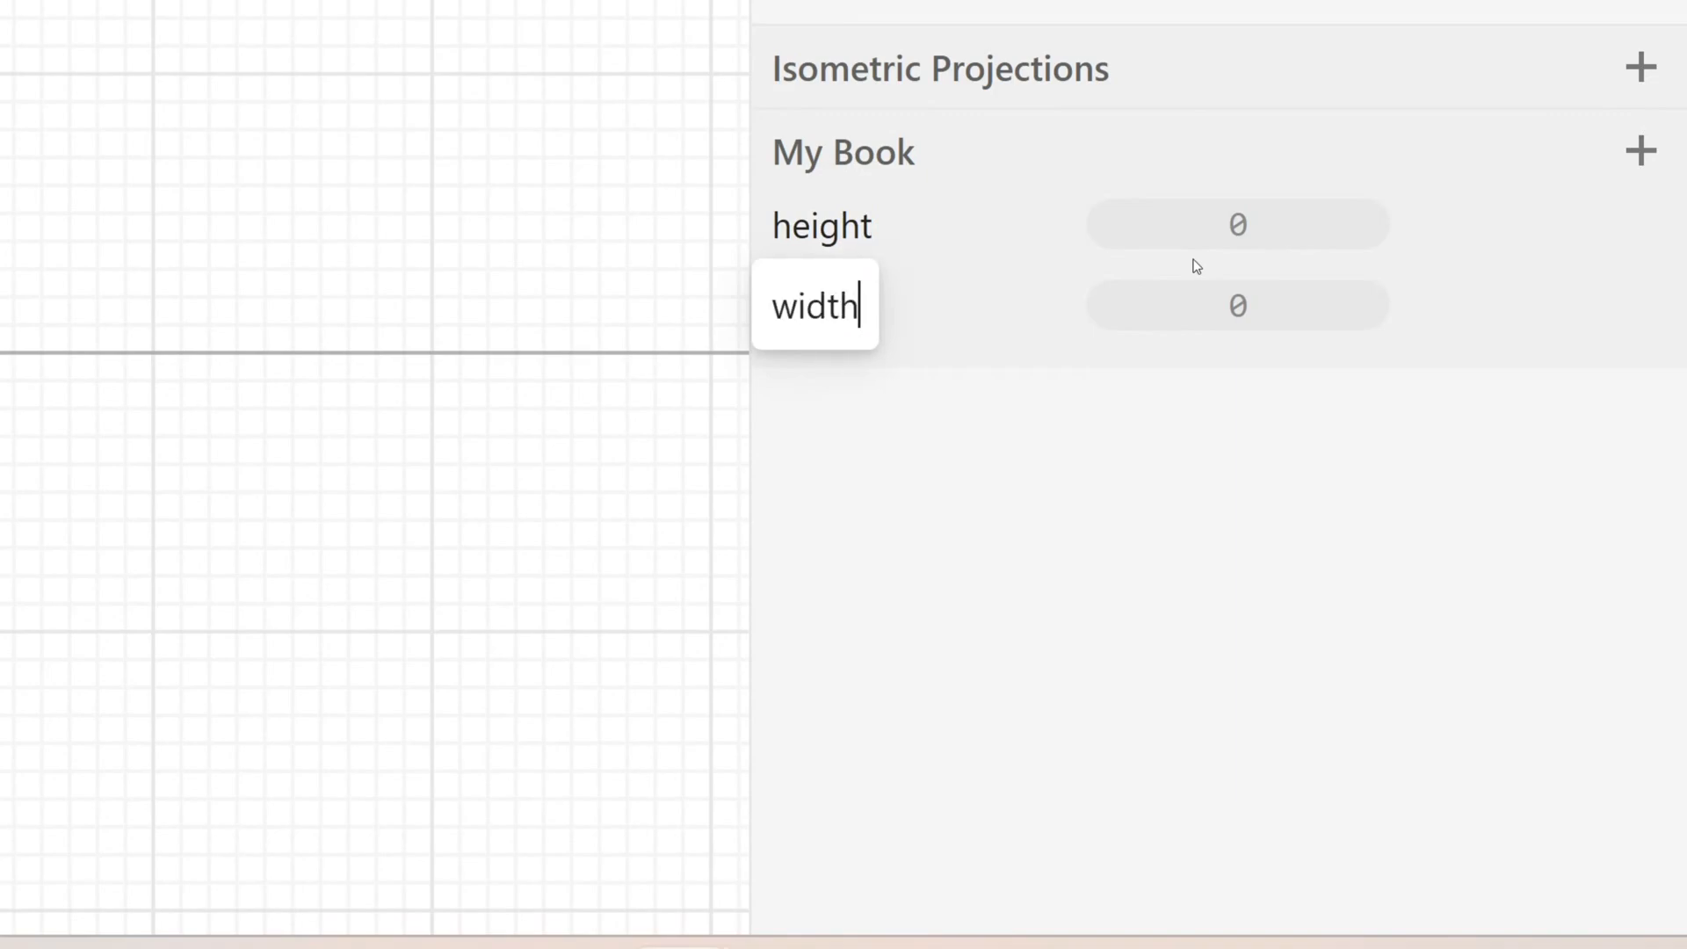
key(Return)
Add two more parameters named thickness and title.
click(1642, 151)
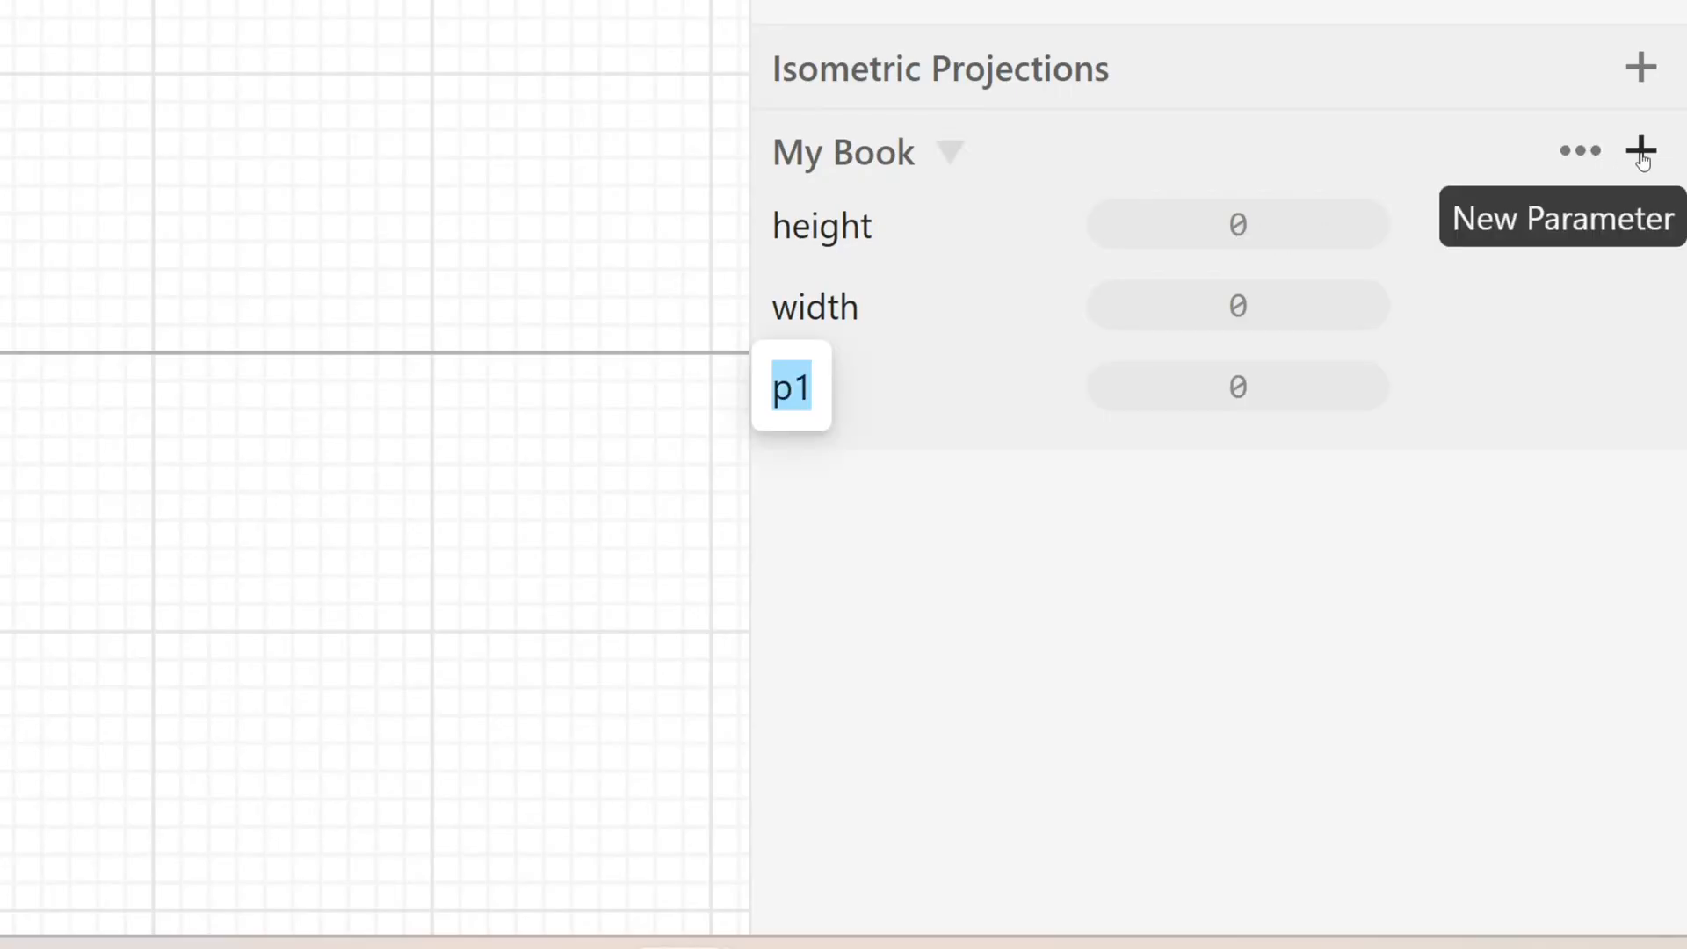
text(thickness)
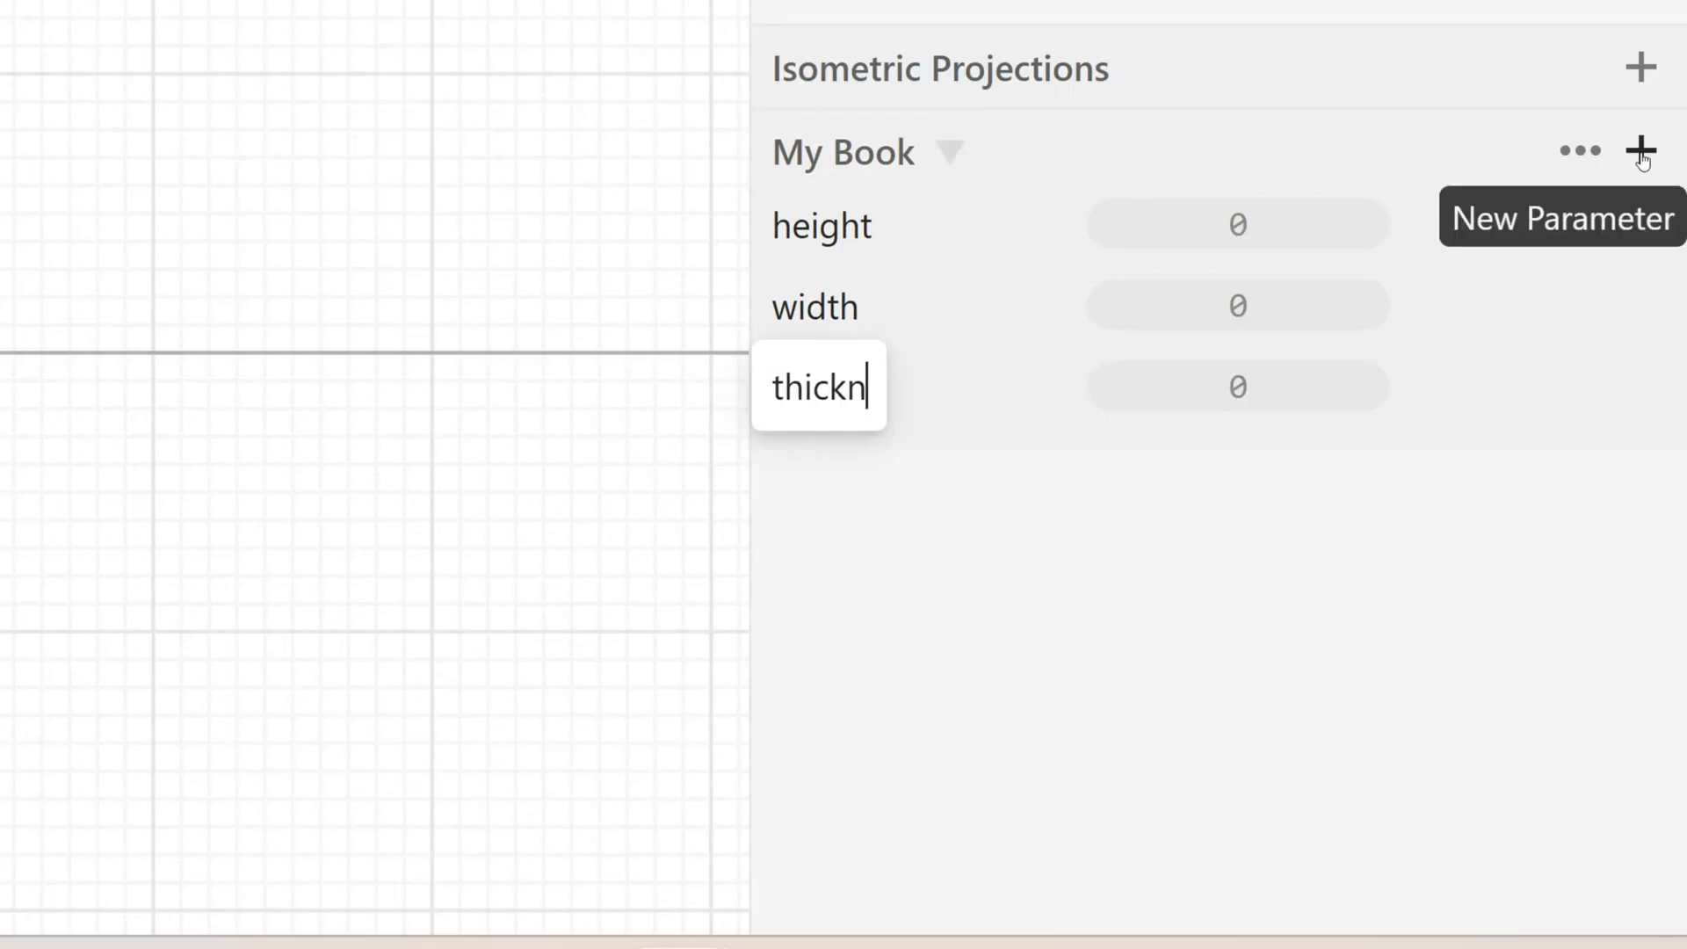
key(Return)
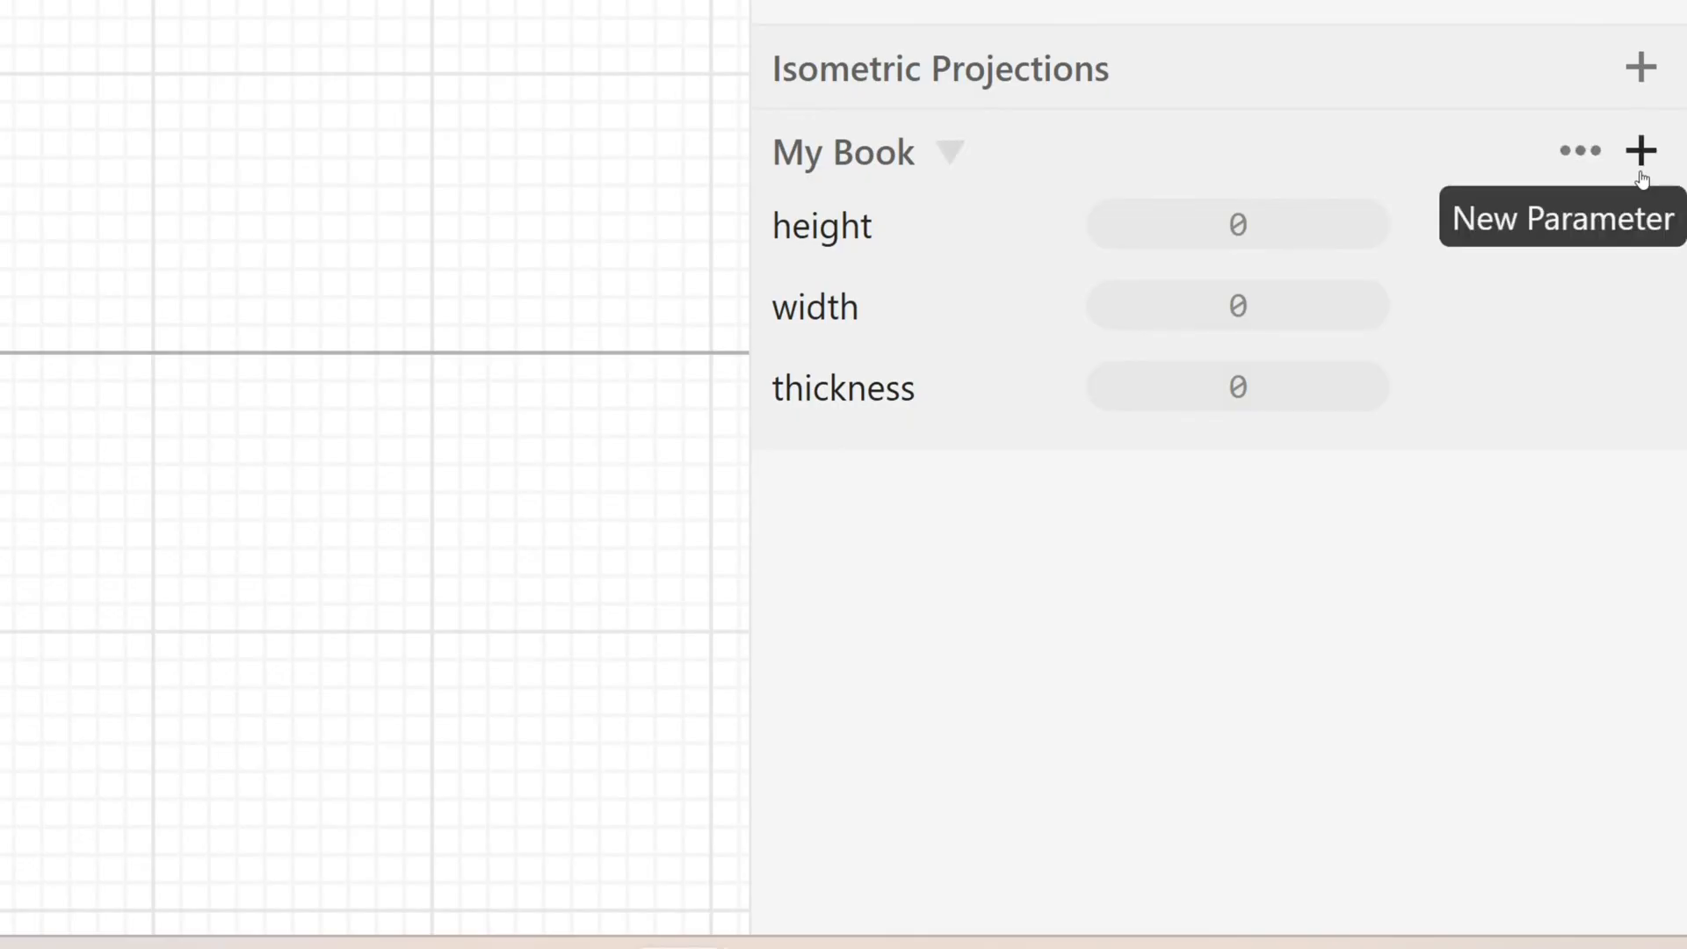
click(1640, 162)
text(title)
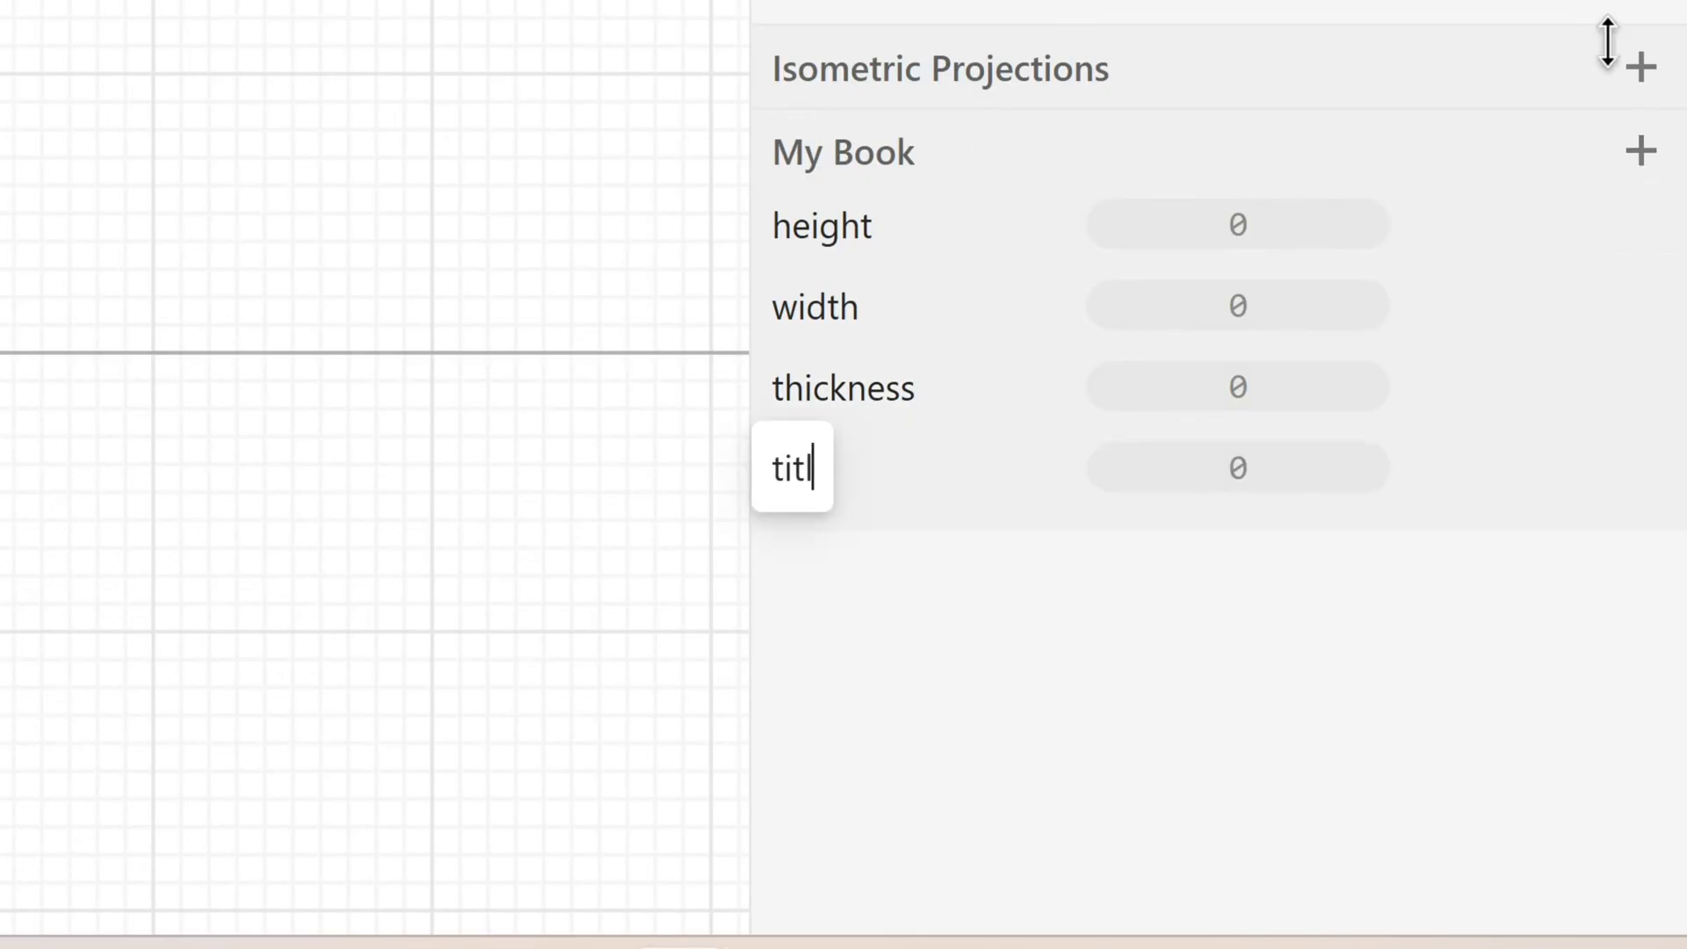
key(Return)
Add a parameter named bookColor.
click(1632, 152)
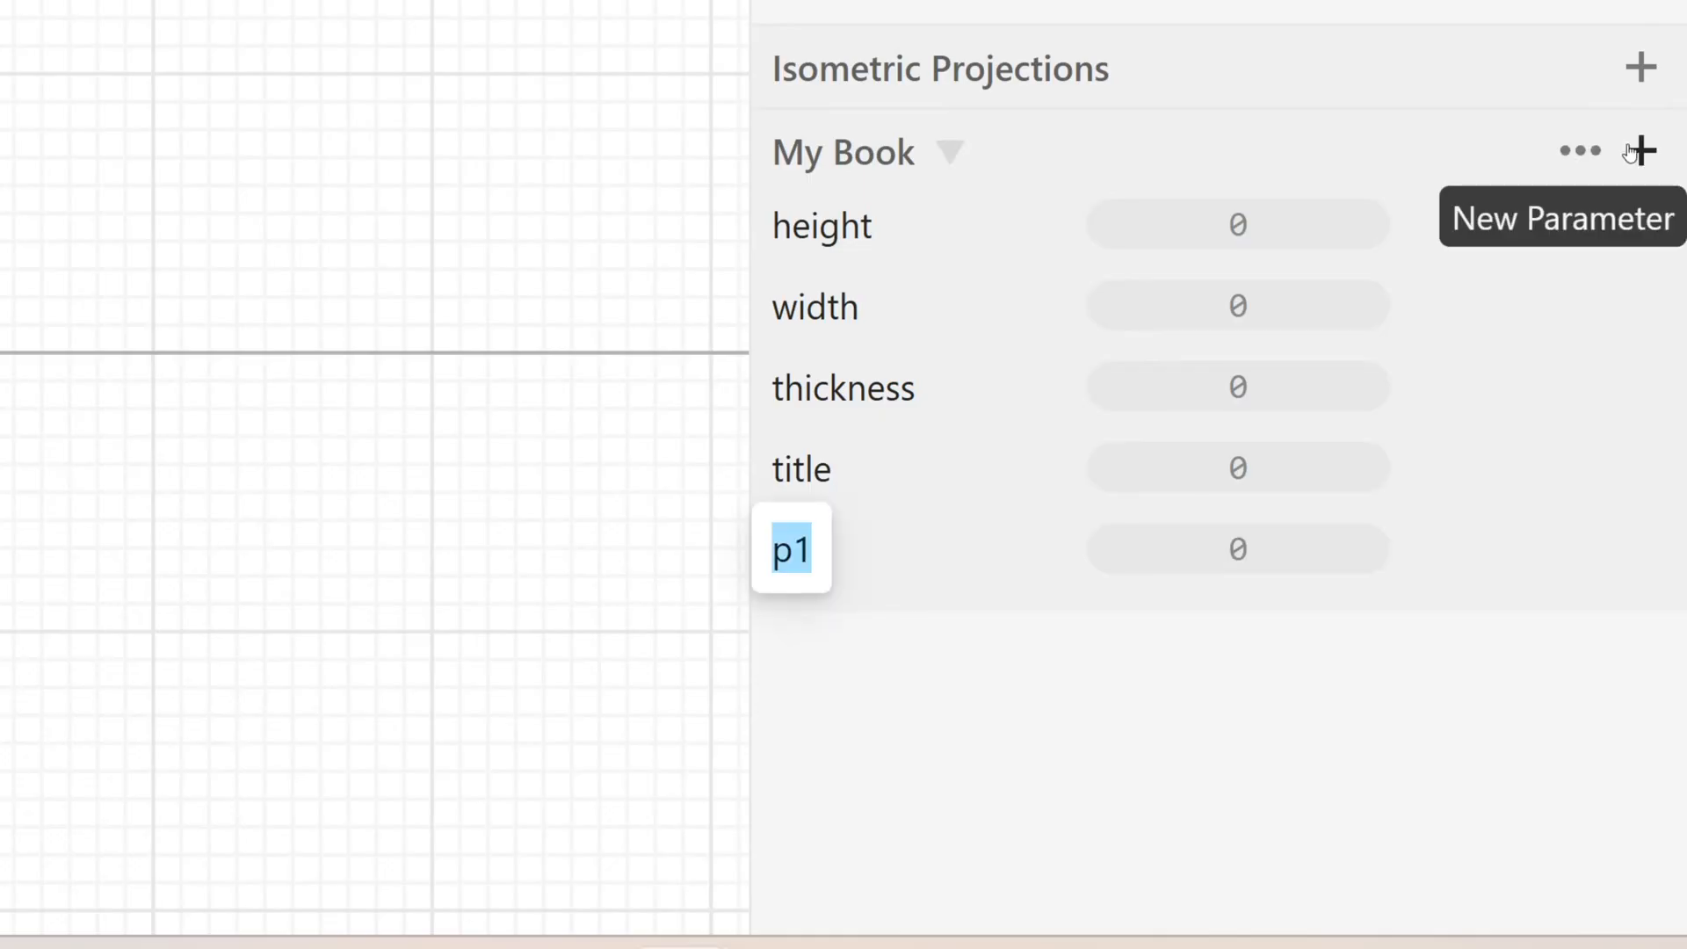
text(bookColor)
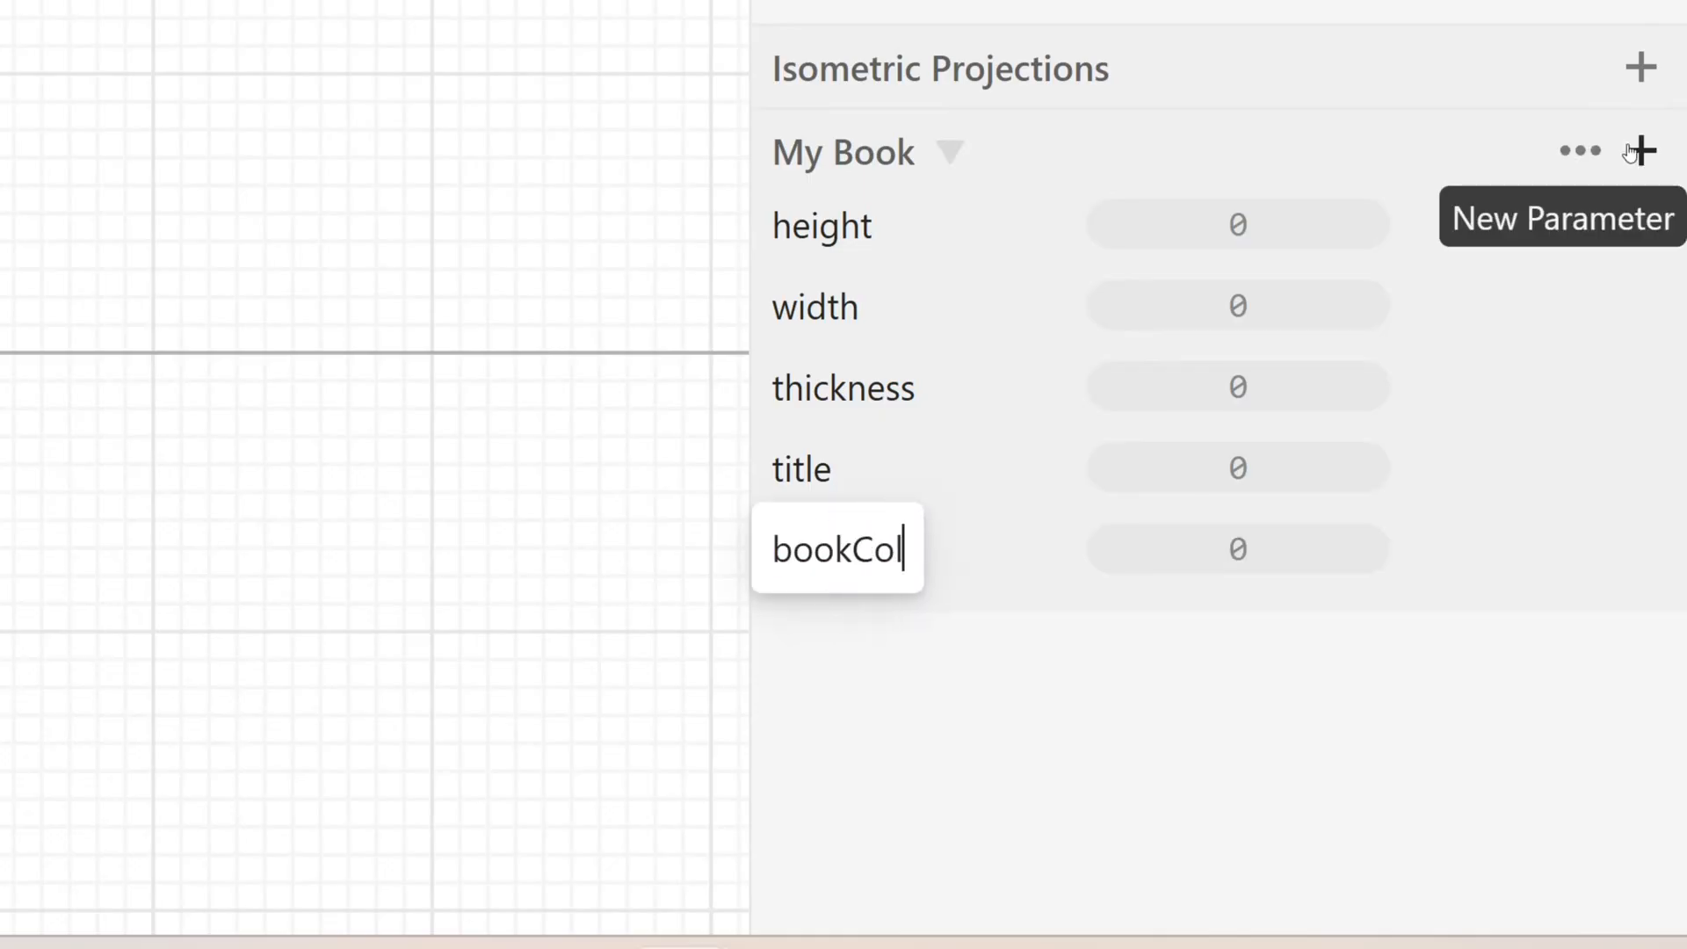
key(Return)
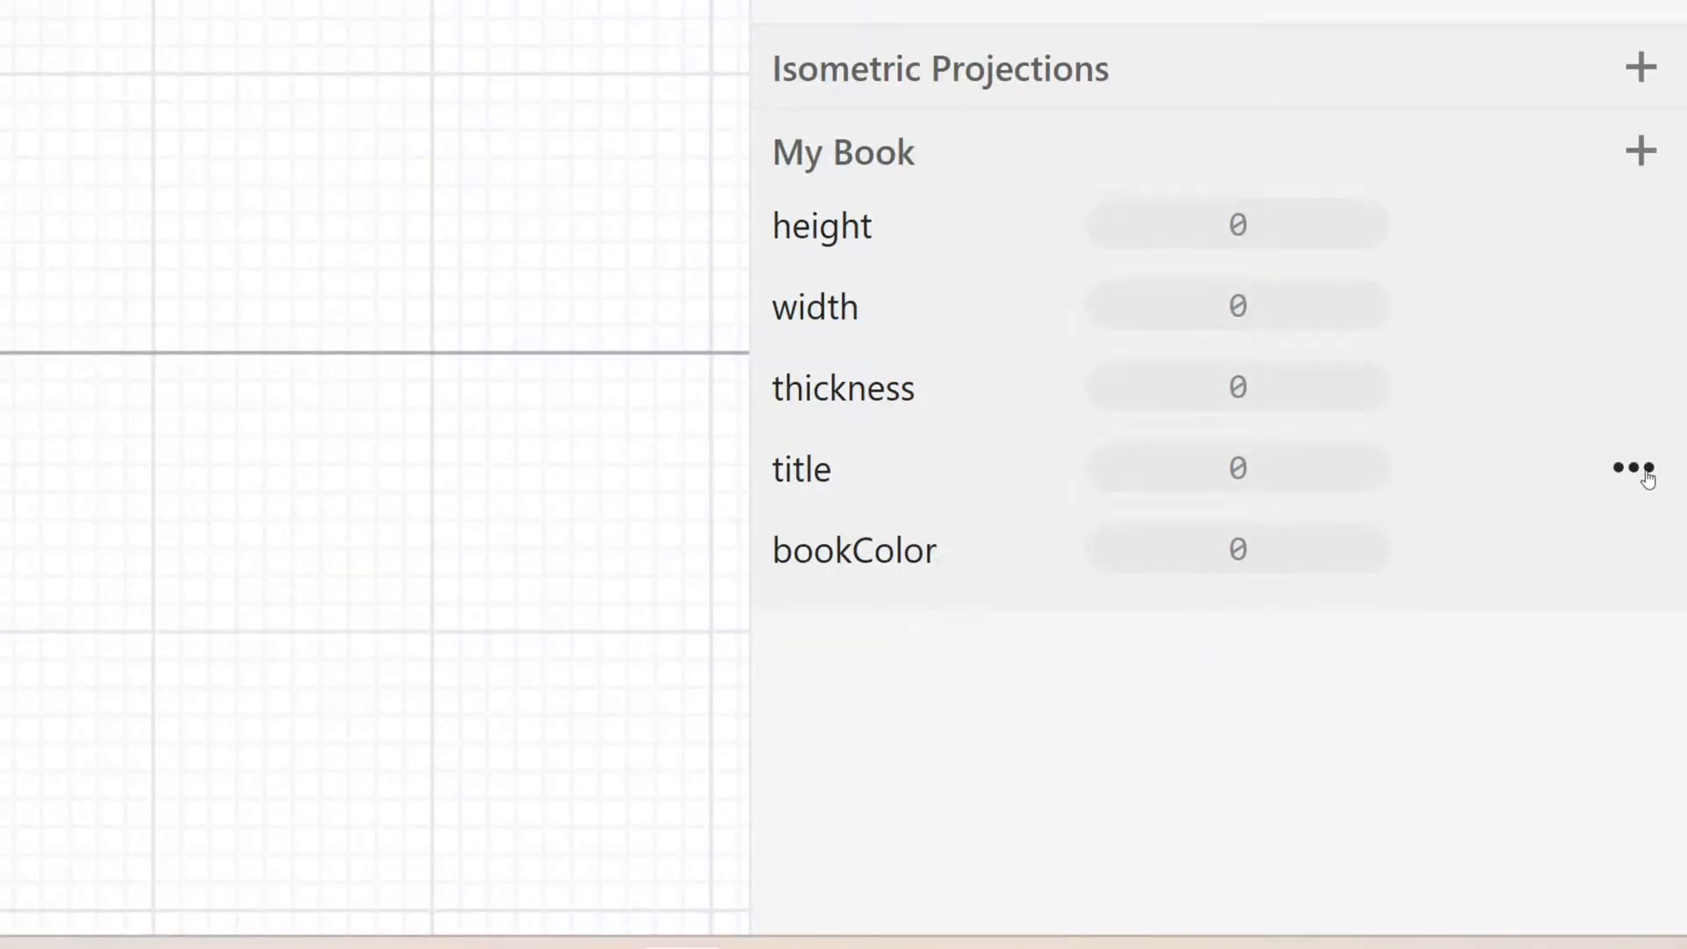
Change the title parameter's type to Text.
click(1643, 469)
mouse_move(1429, 167)
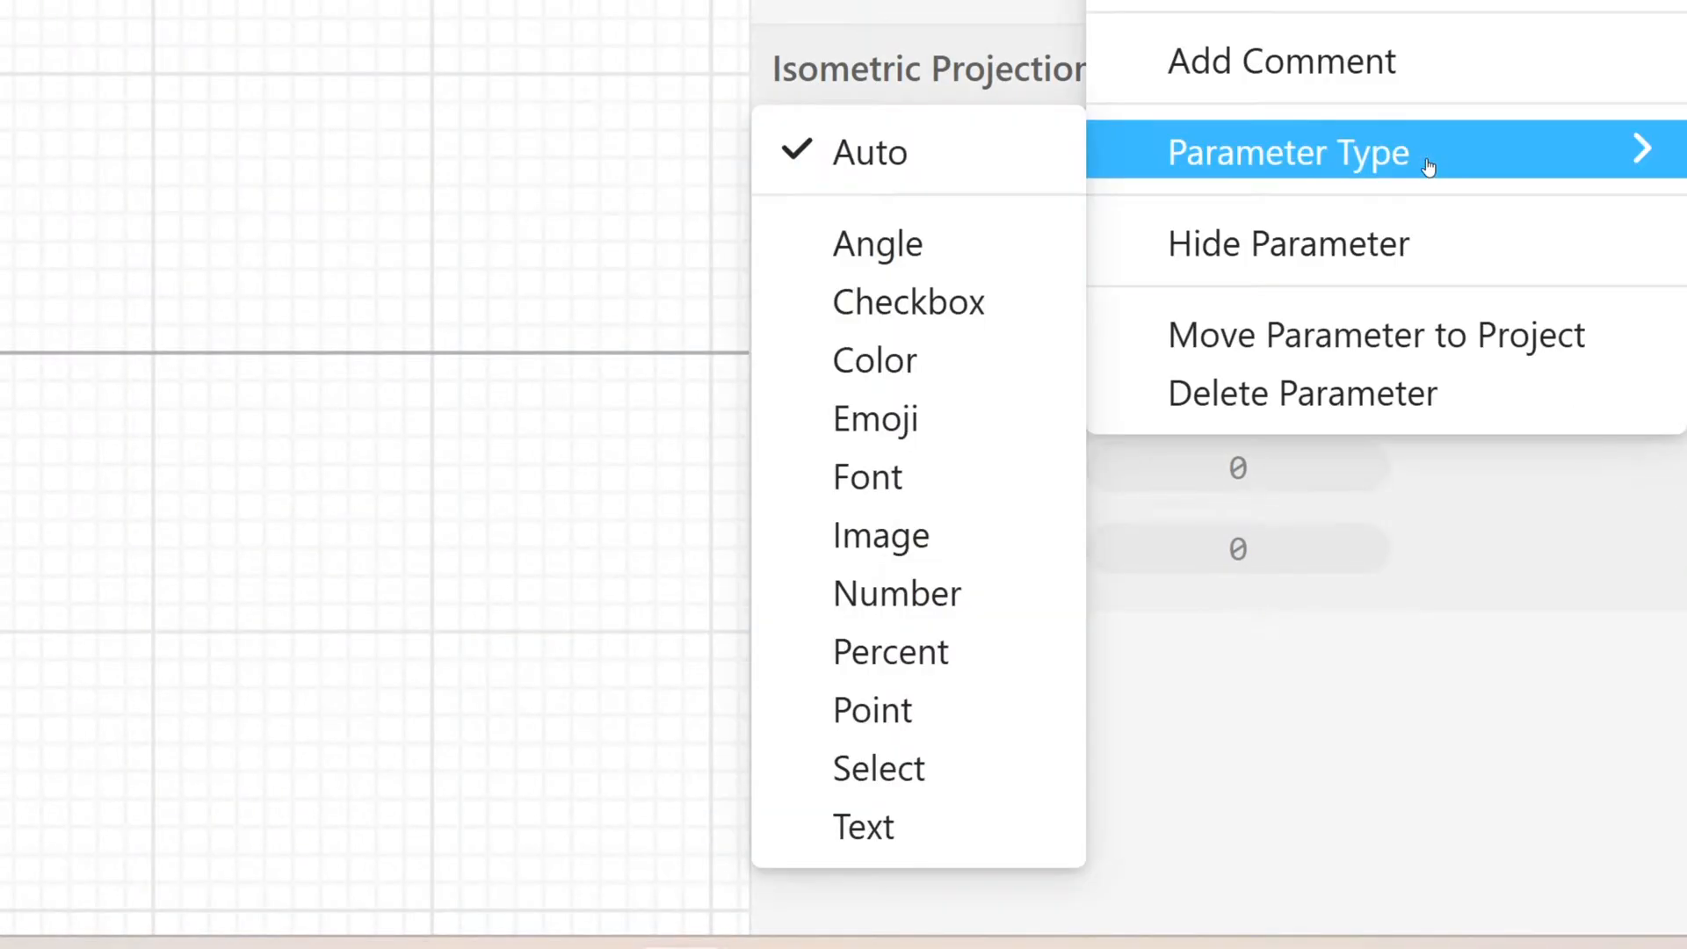
click(911, 828)
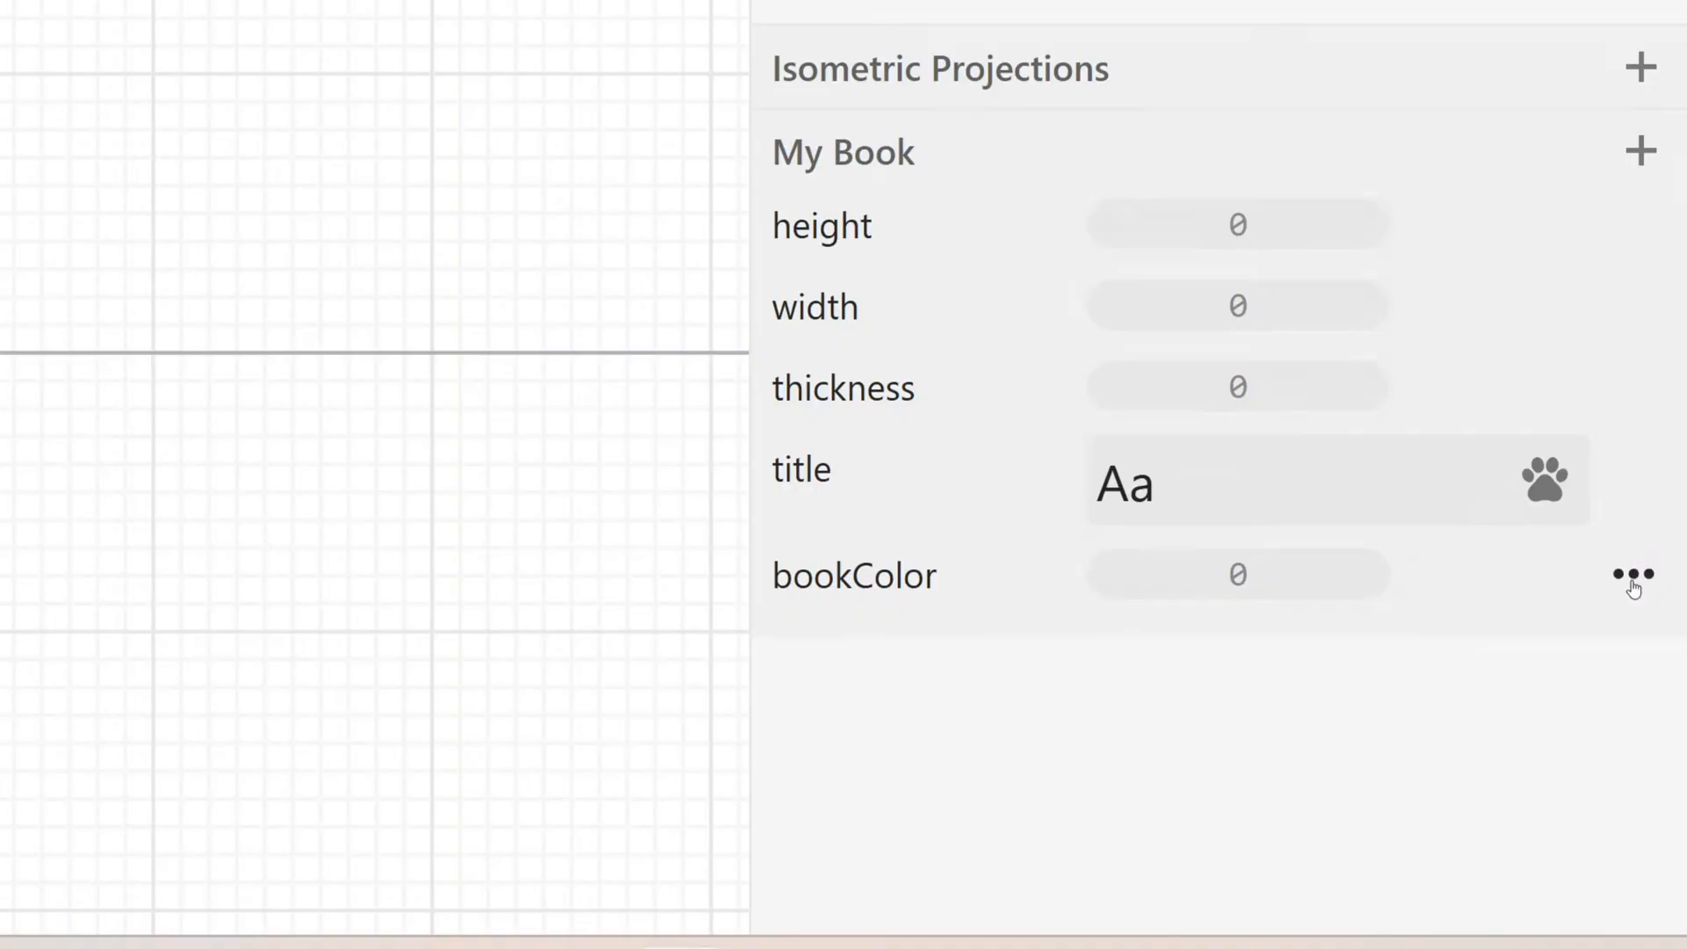
Change the bookColor parameter's type to Color.
click(1632, 576)
mouse_move(1532, 282)
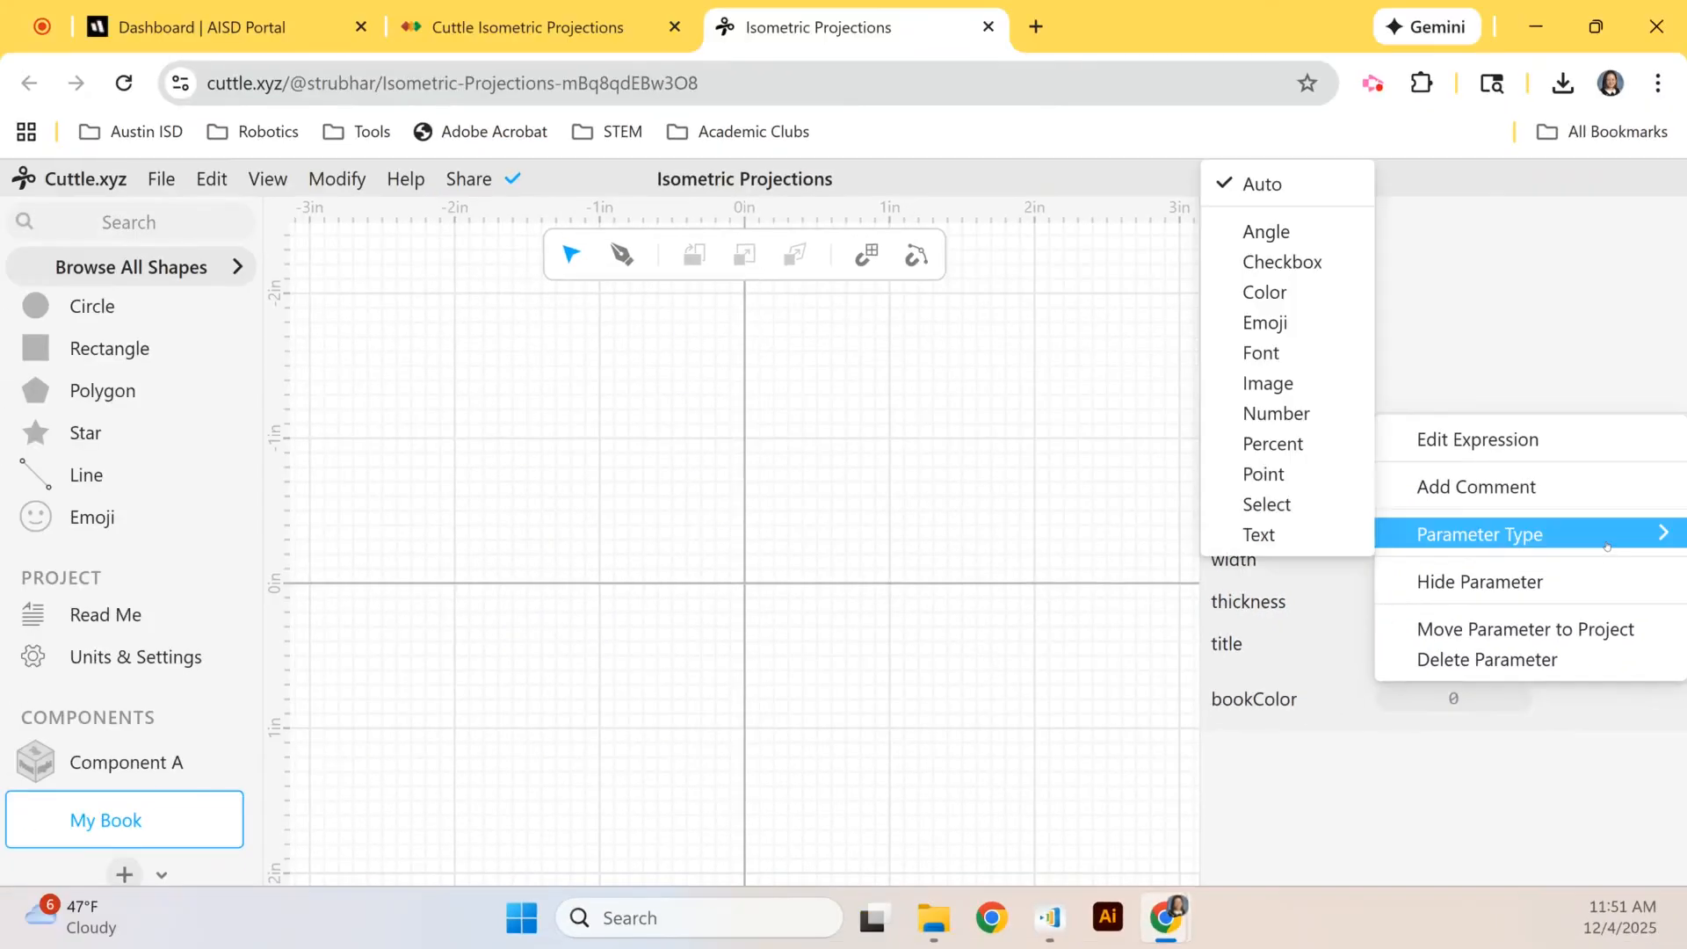
click(1289, 293)
click(1383, 698)
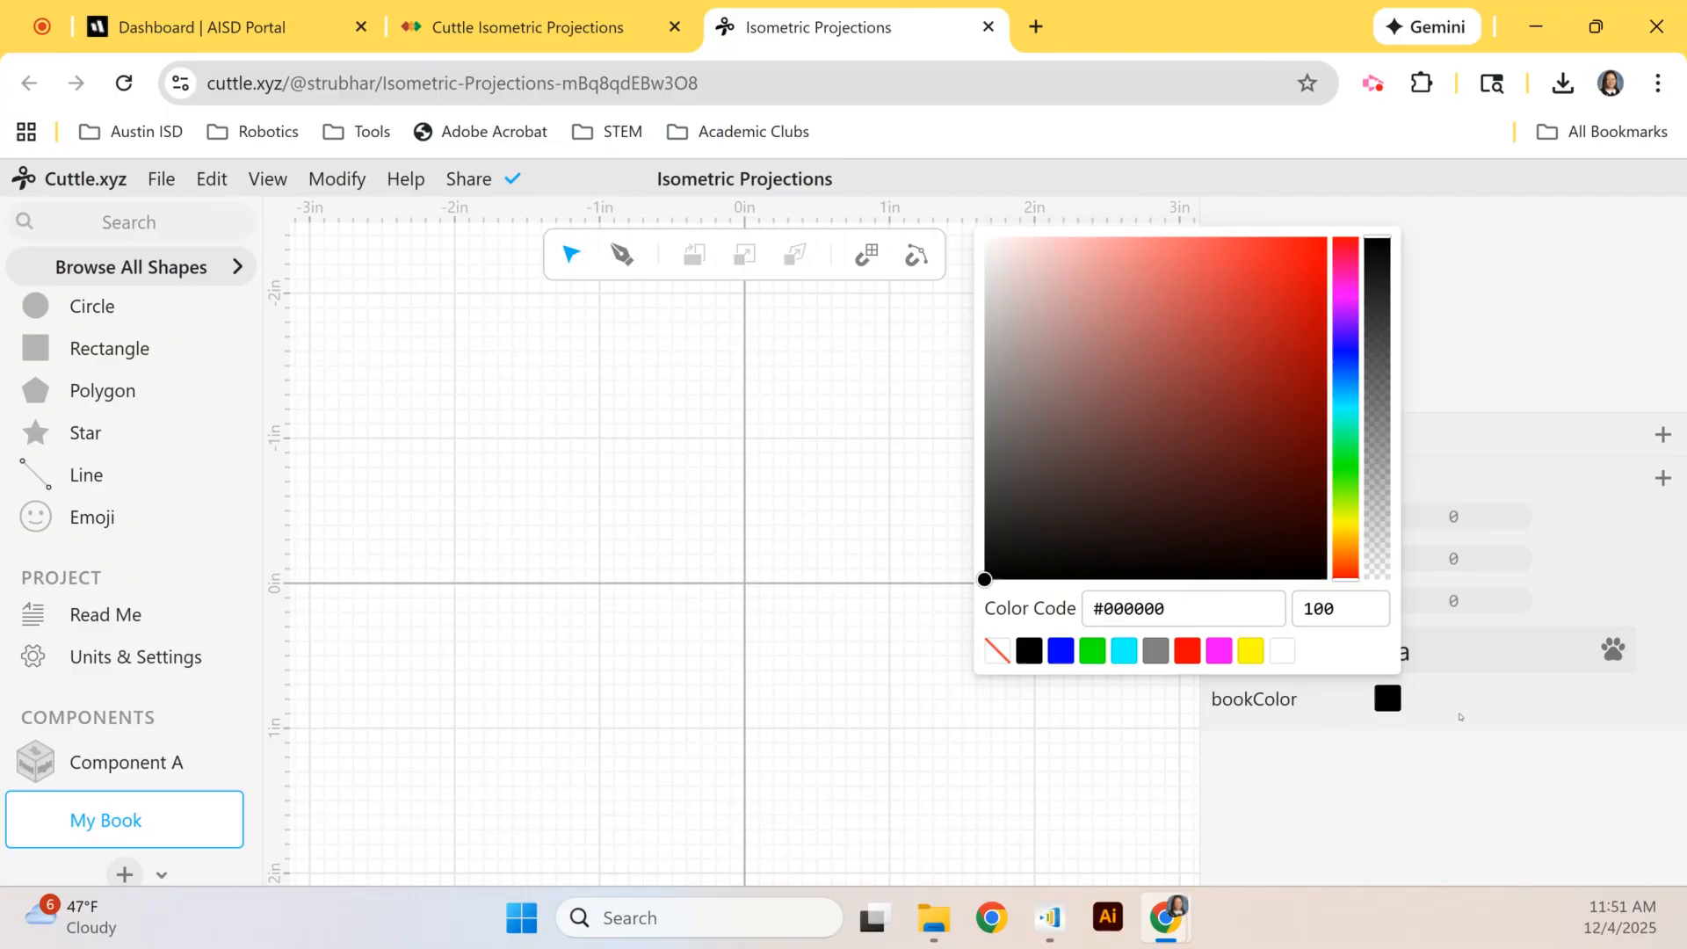
click(1463, 708)
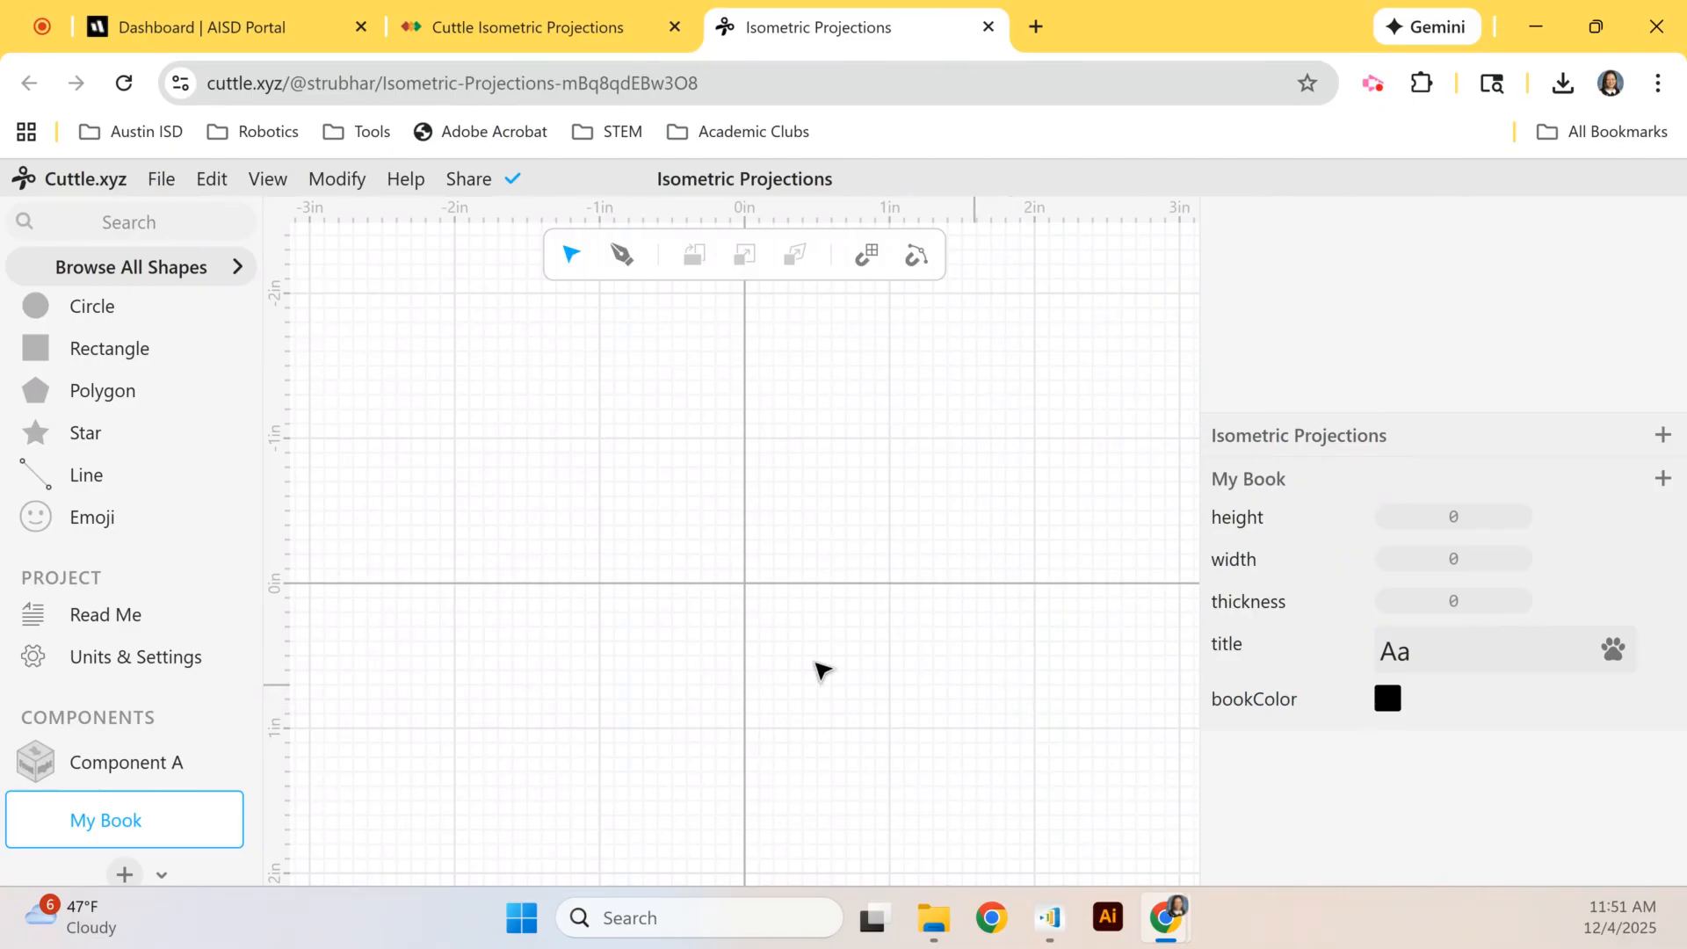
Place a 1 in square rectangle on the canvas near the origin.
drag(824, 613, 791, 425)
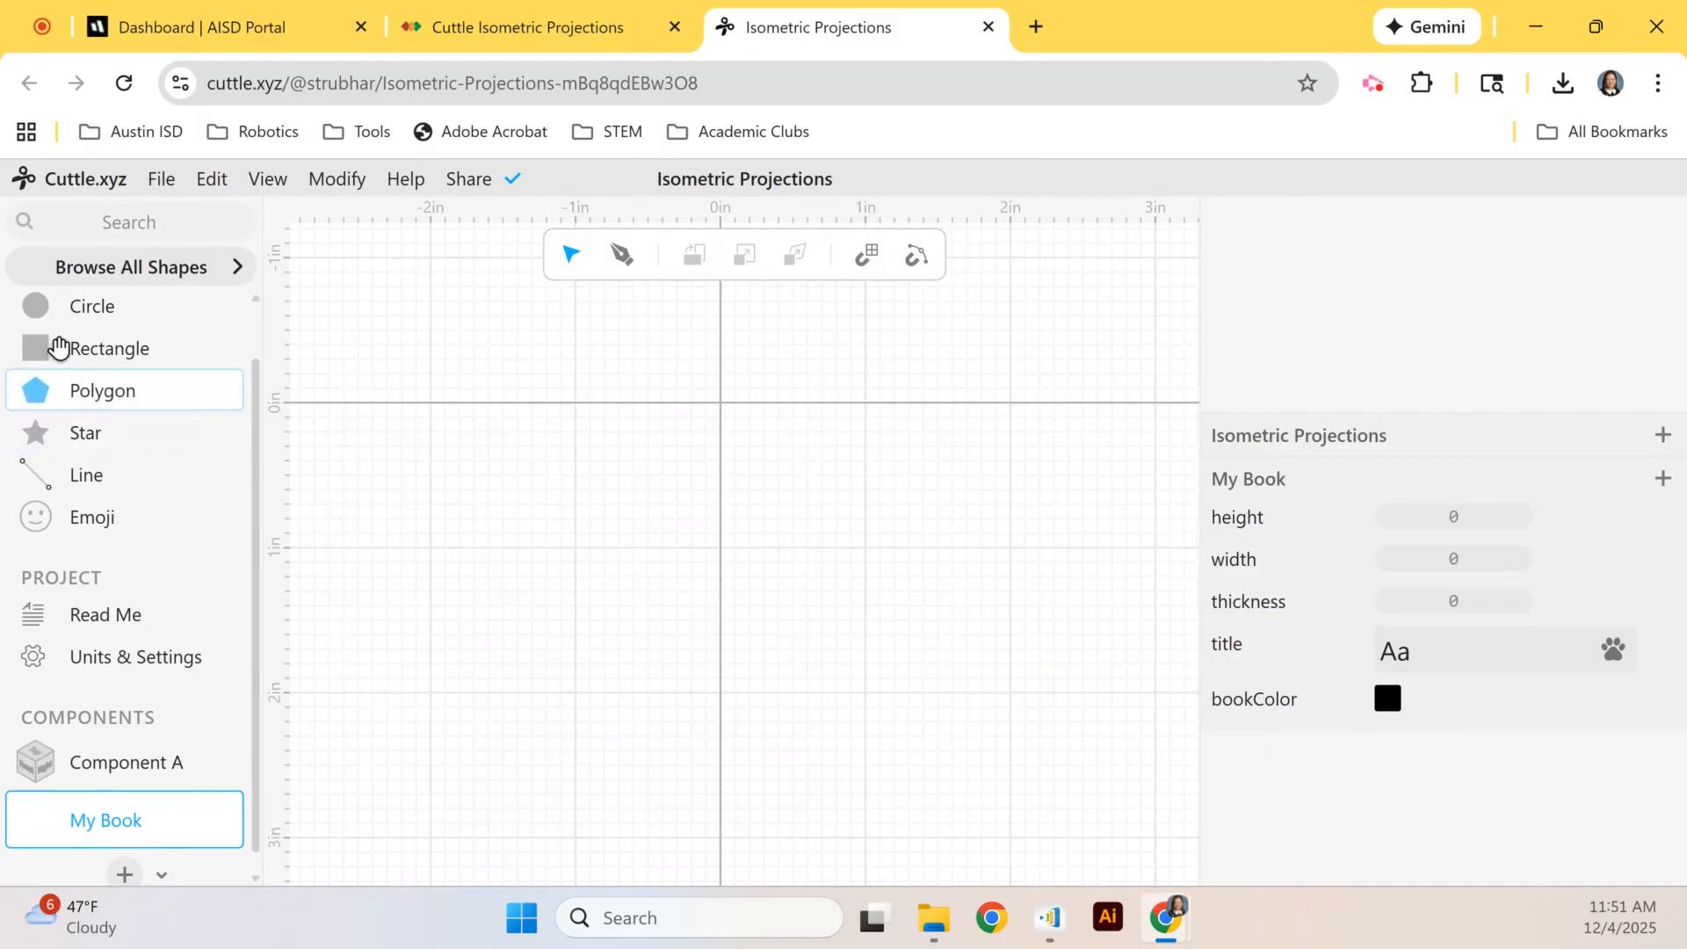
drag(54, 347, 814, 497)
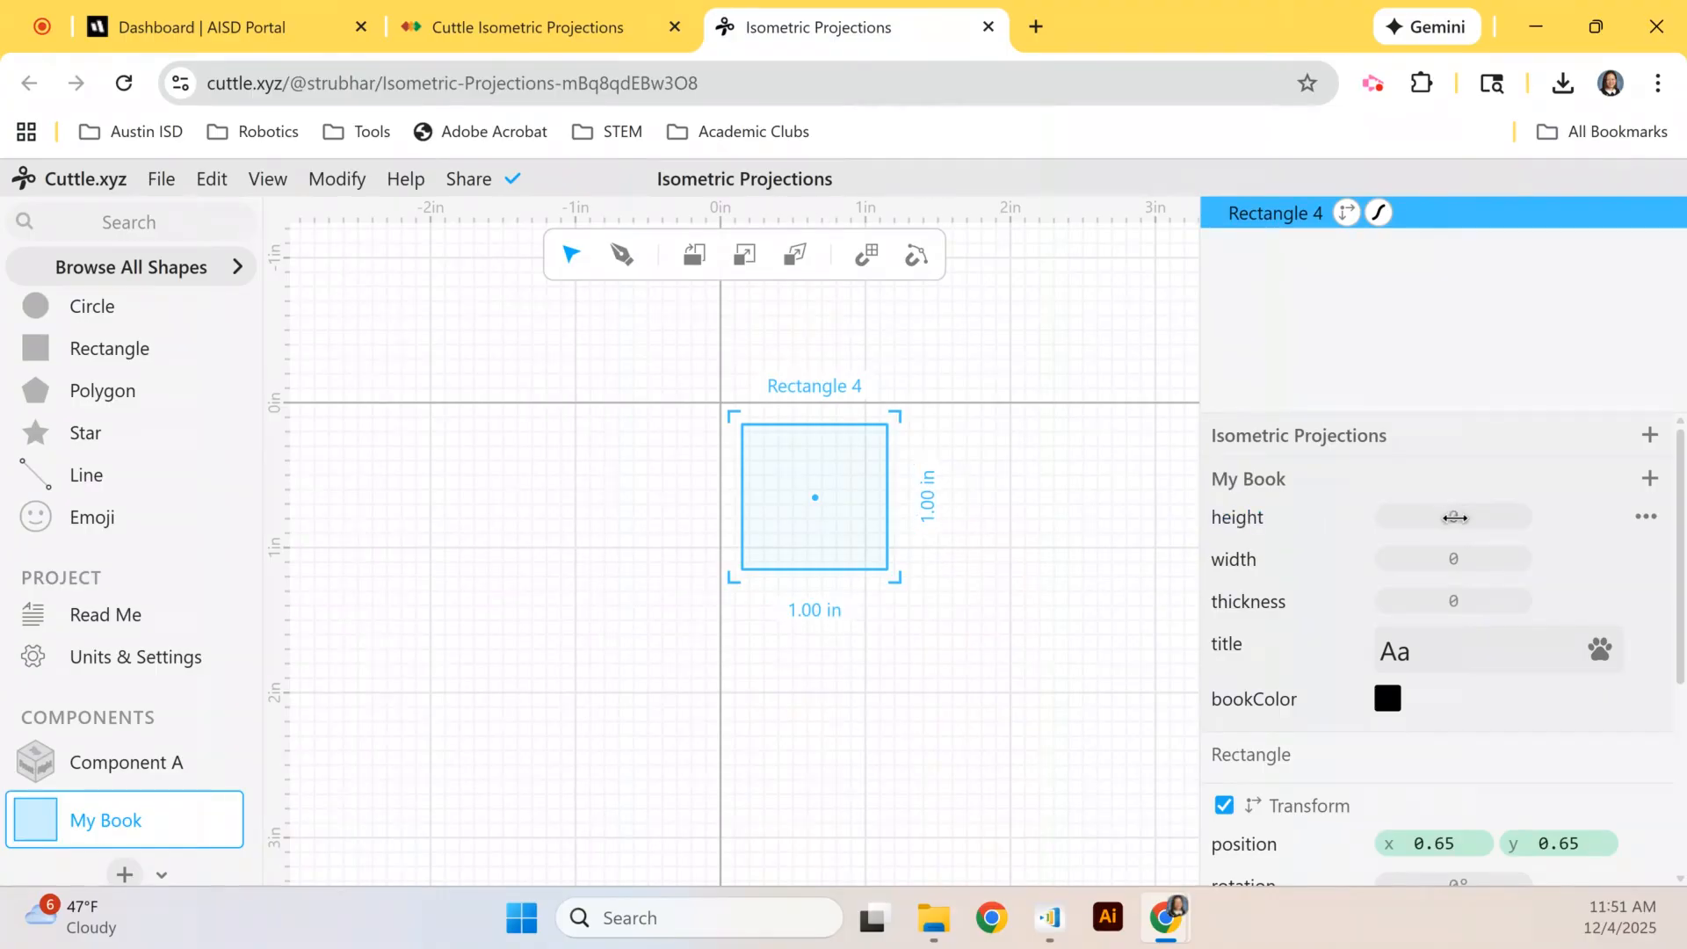
Set the height parameter to 8 and the width parameter to 5.5.
click(1455, 518)
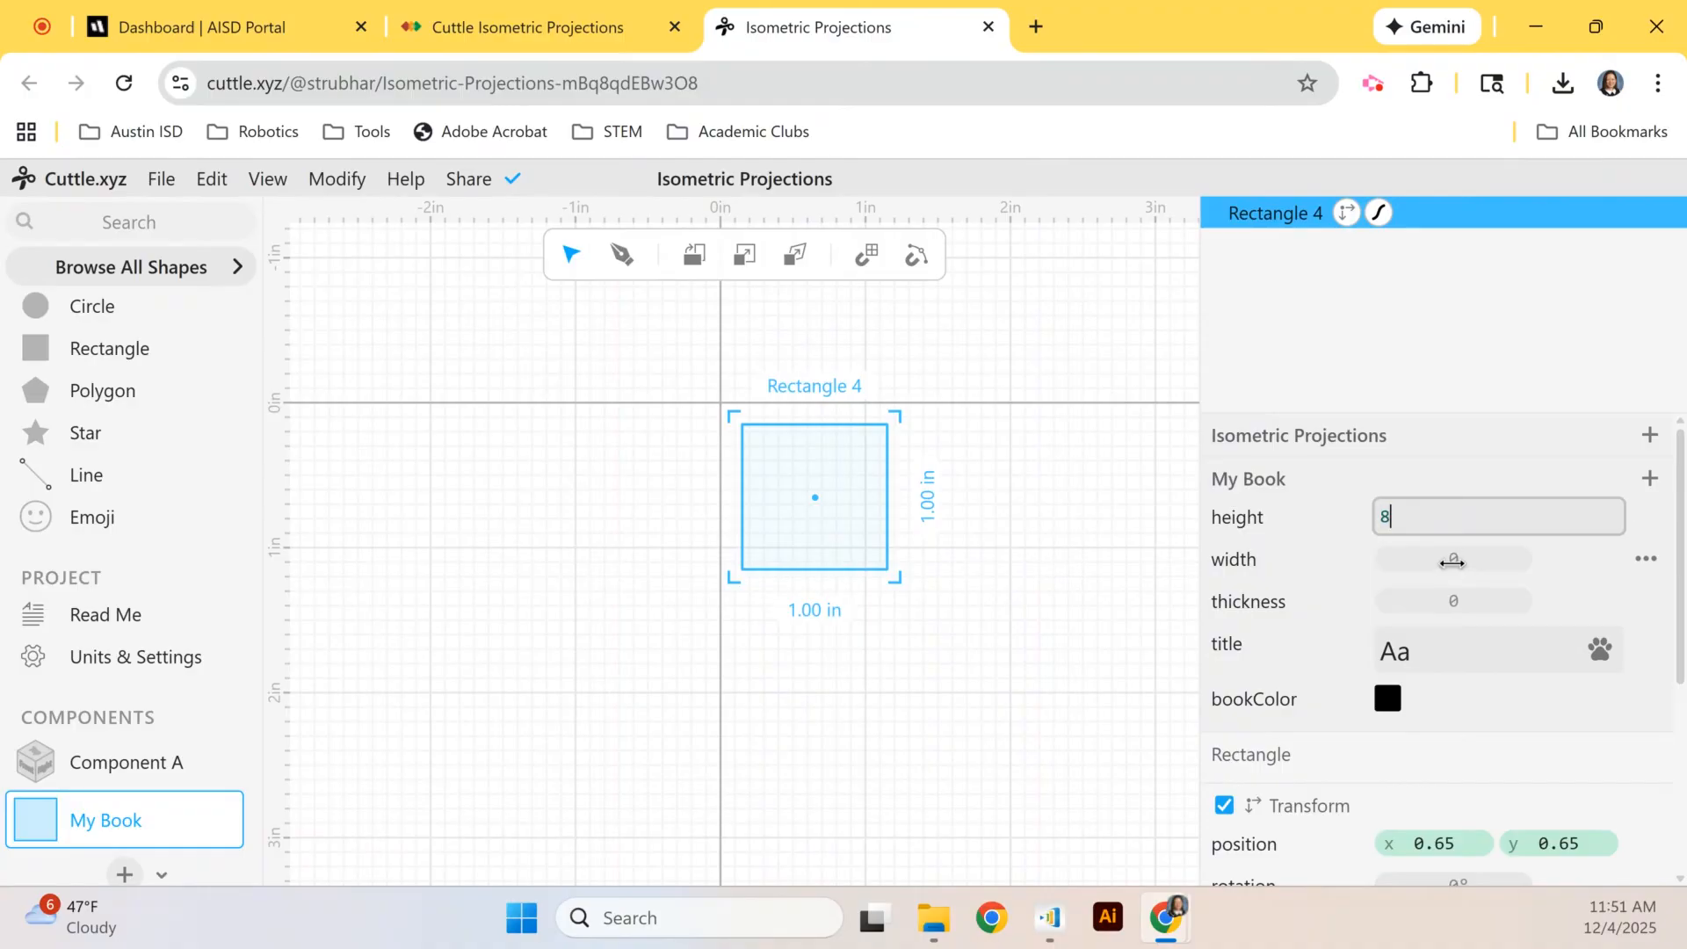
click(1454, 560)
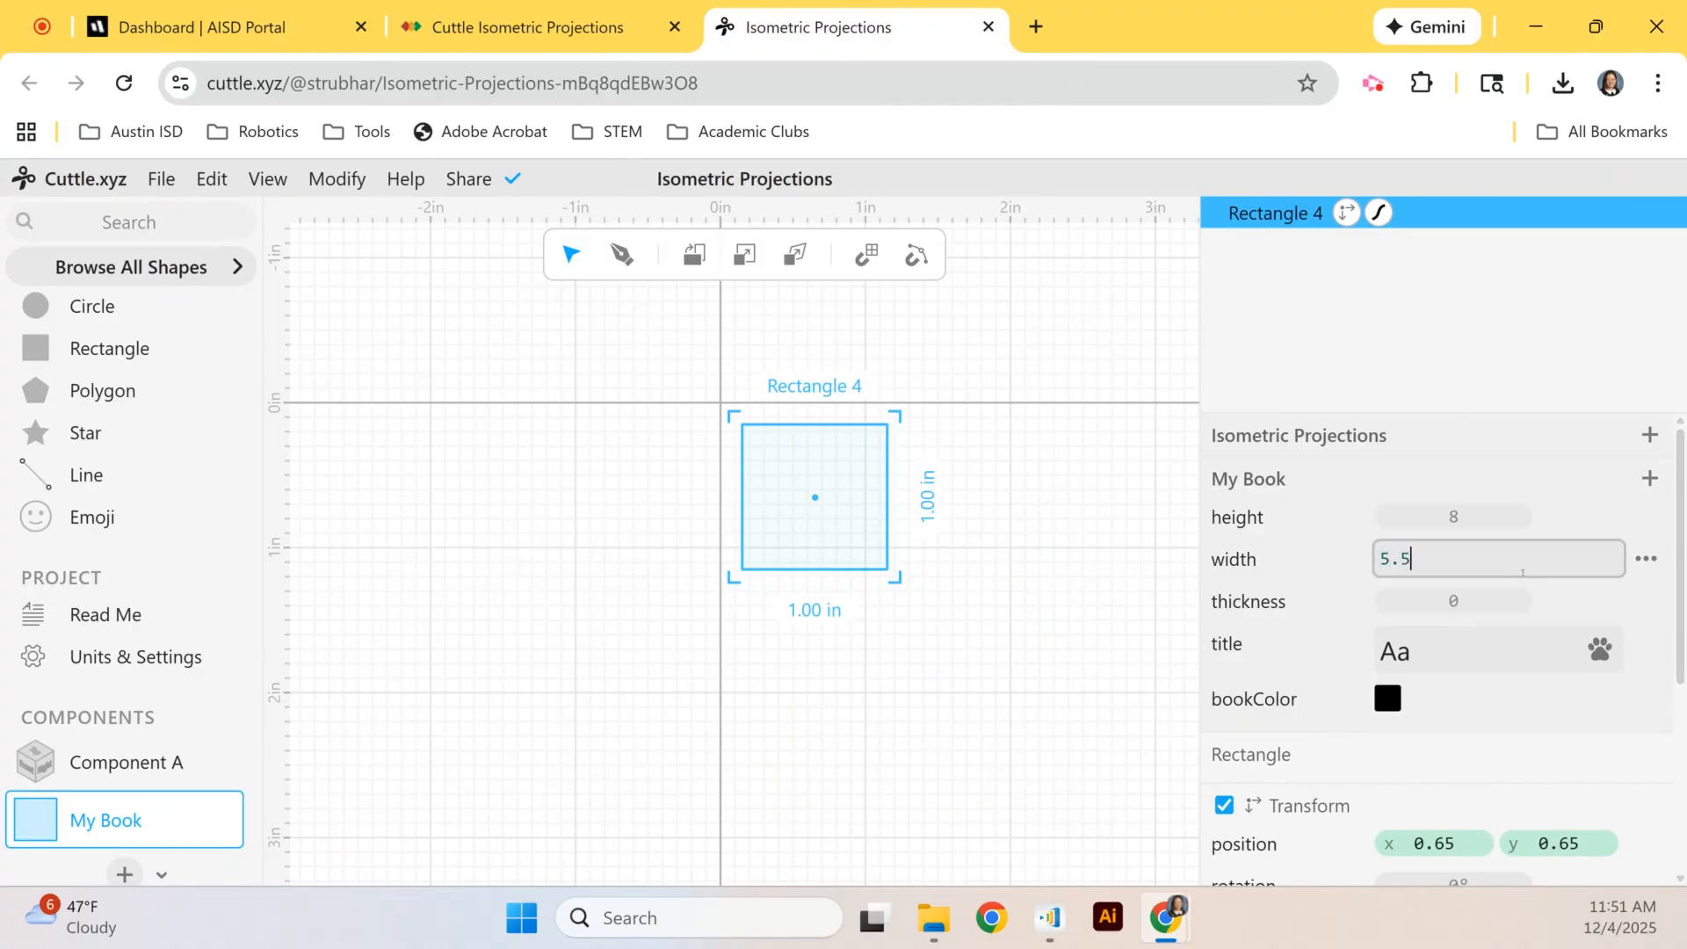
key(Return)
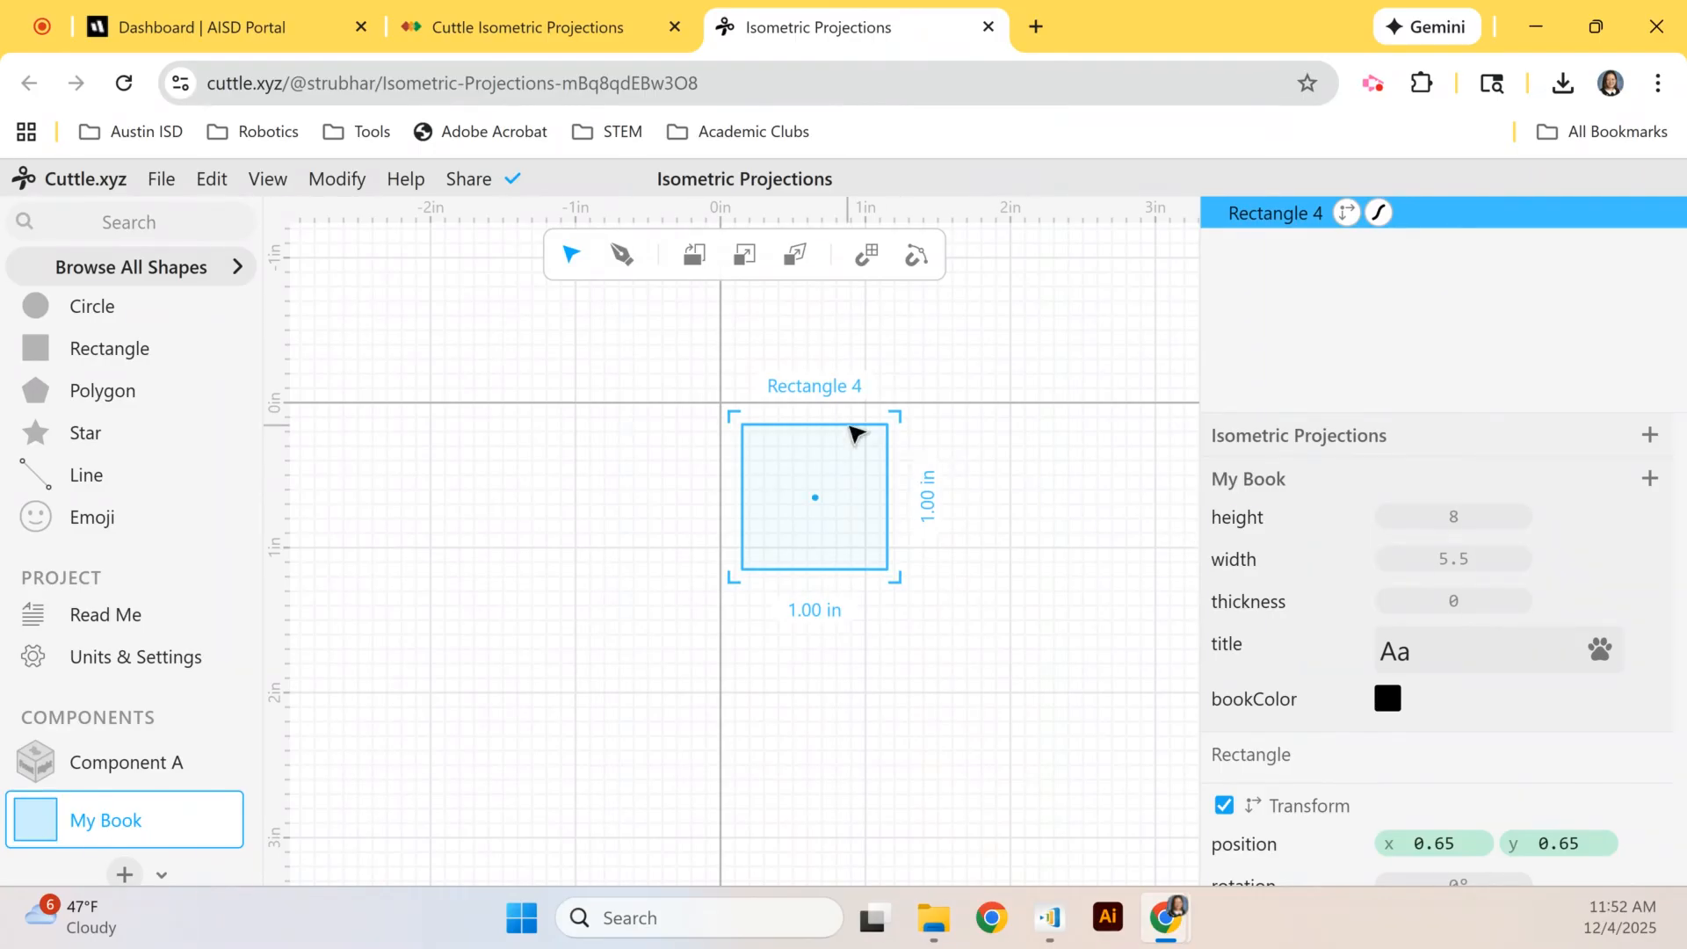
Set the rectangle's scale to Vec(width, height) so it follows the parameters.
scroll(1434, 668, down, 3)
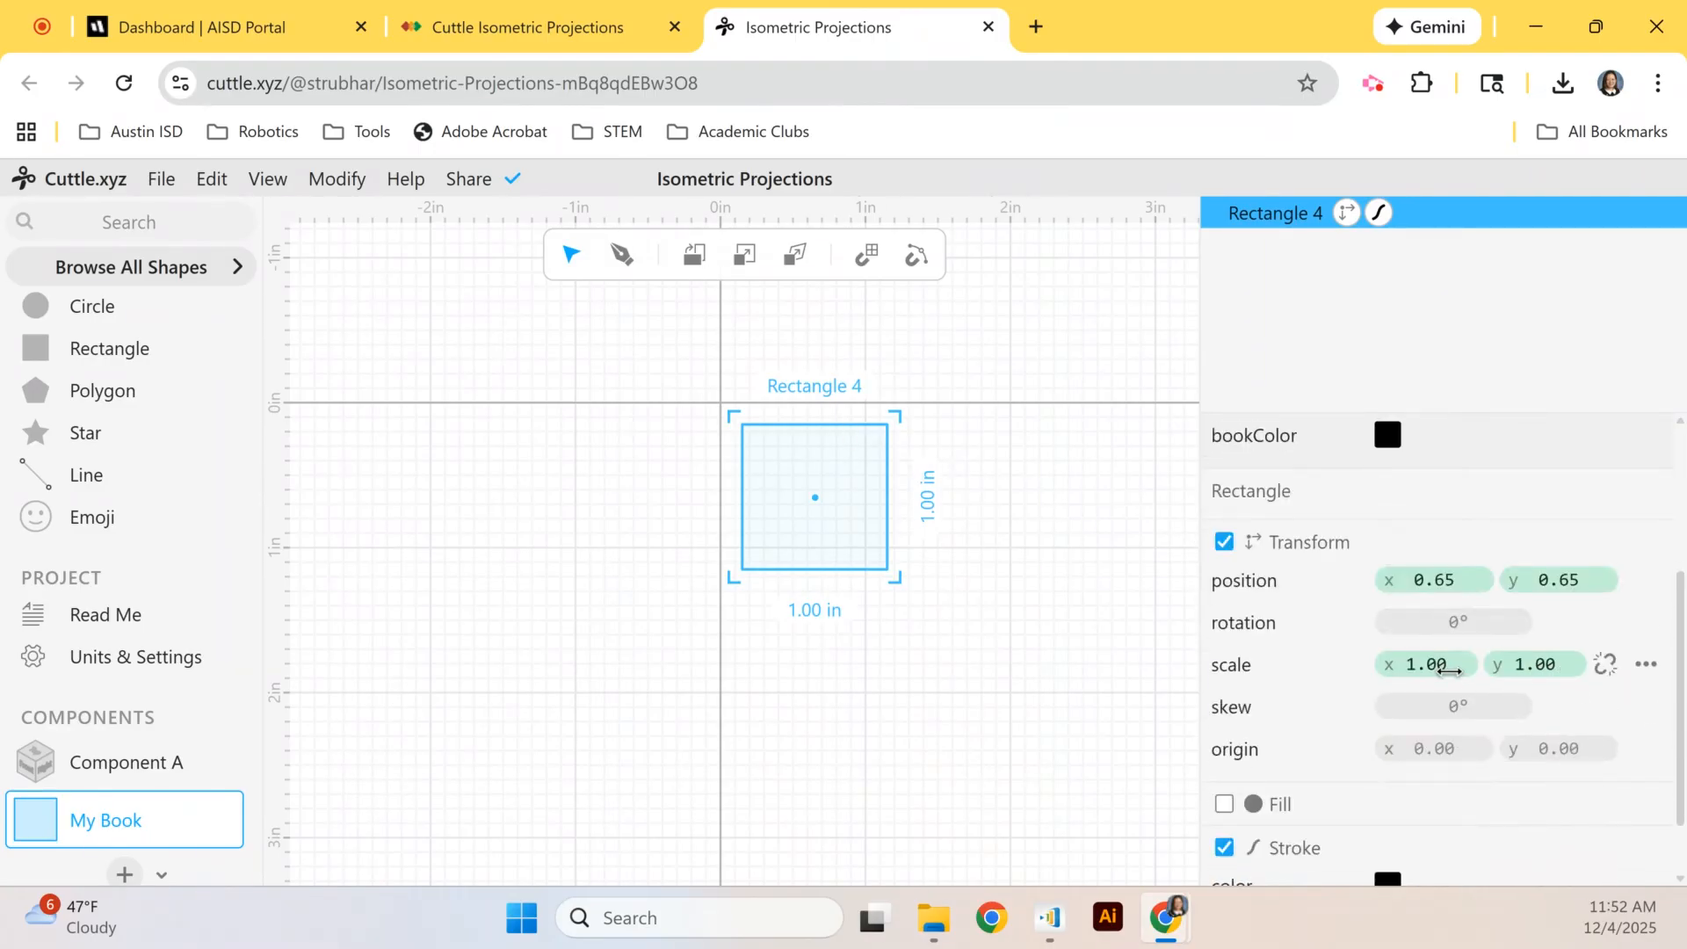
click(1434, 667)
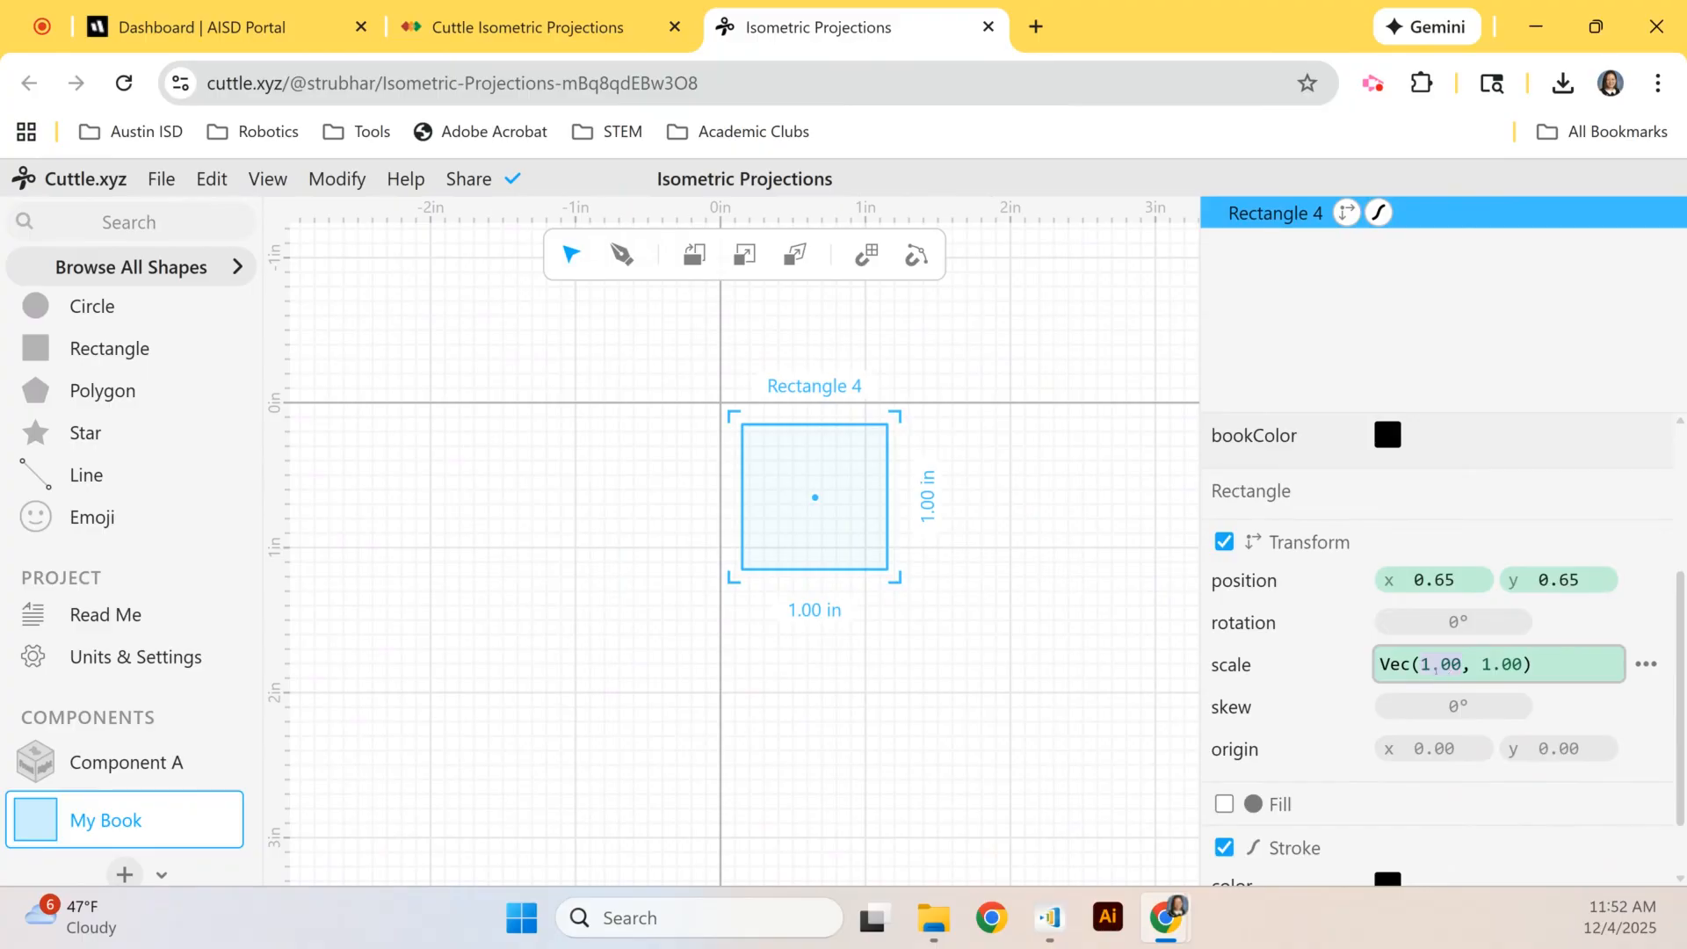
text(width)
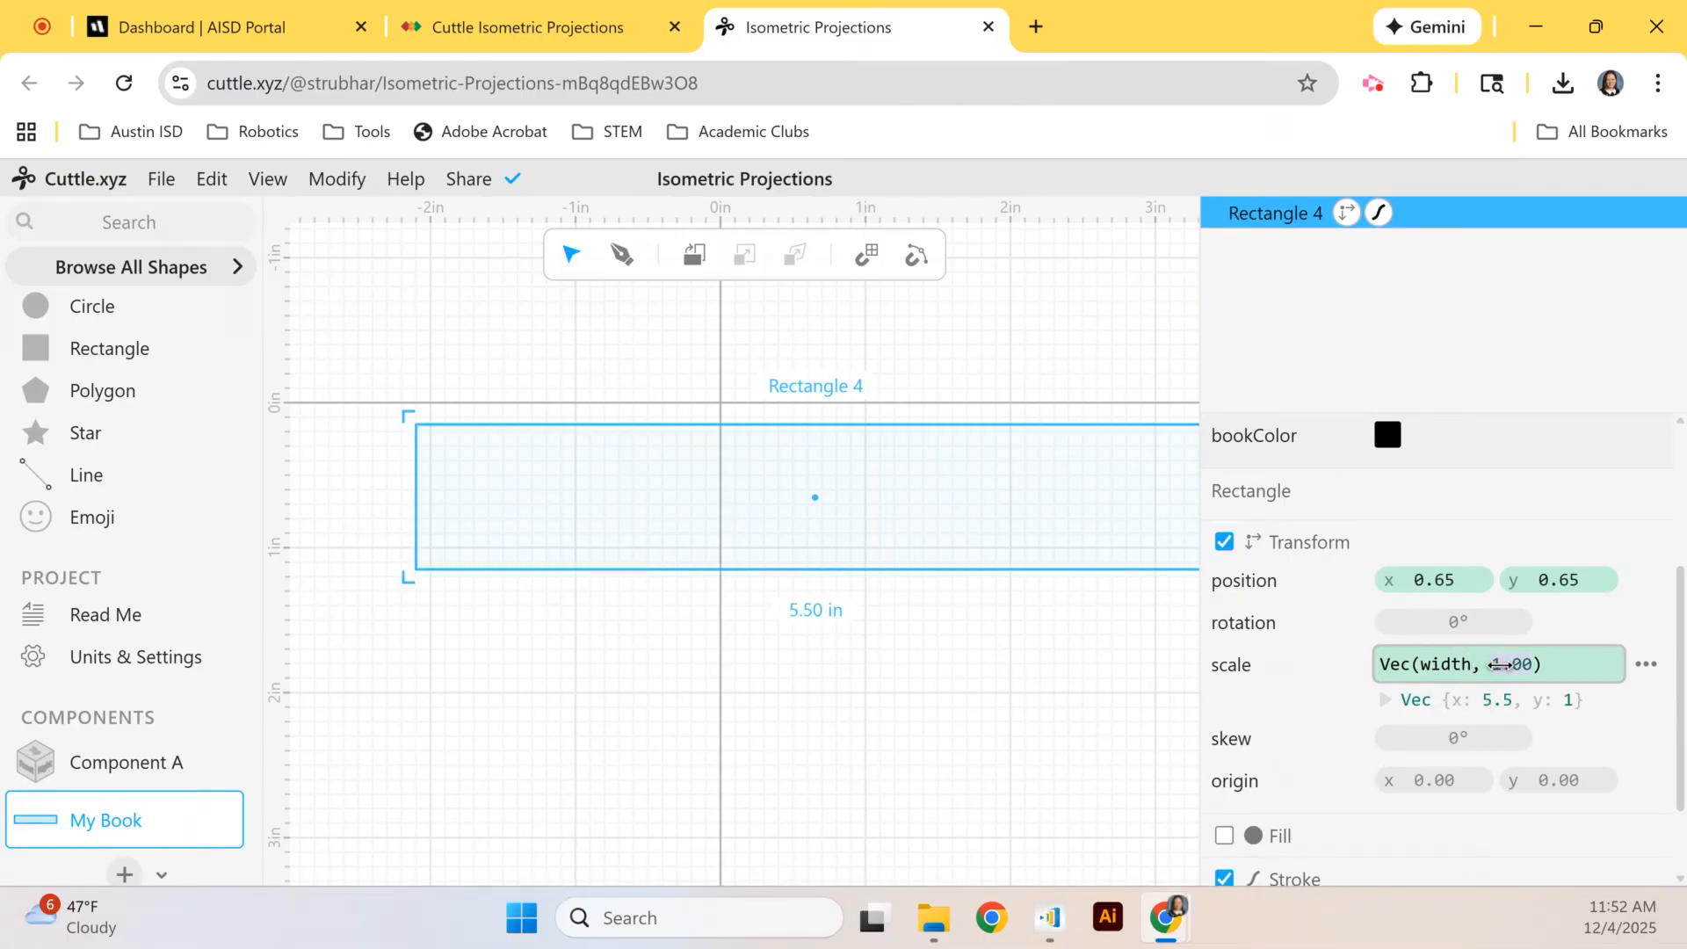
double_click(1500, 664)
text(height)
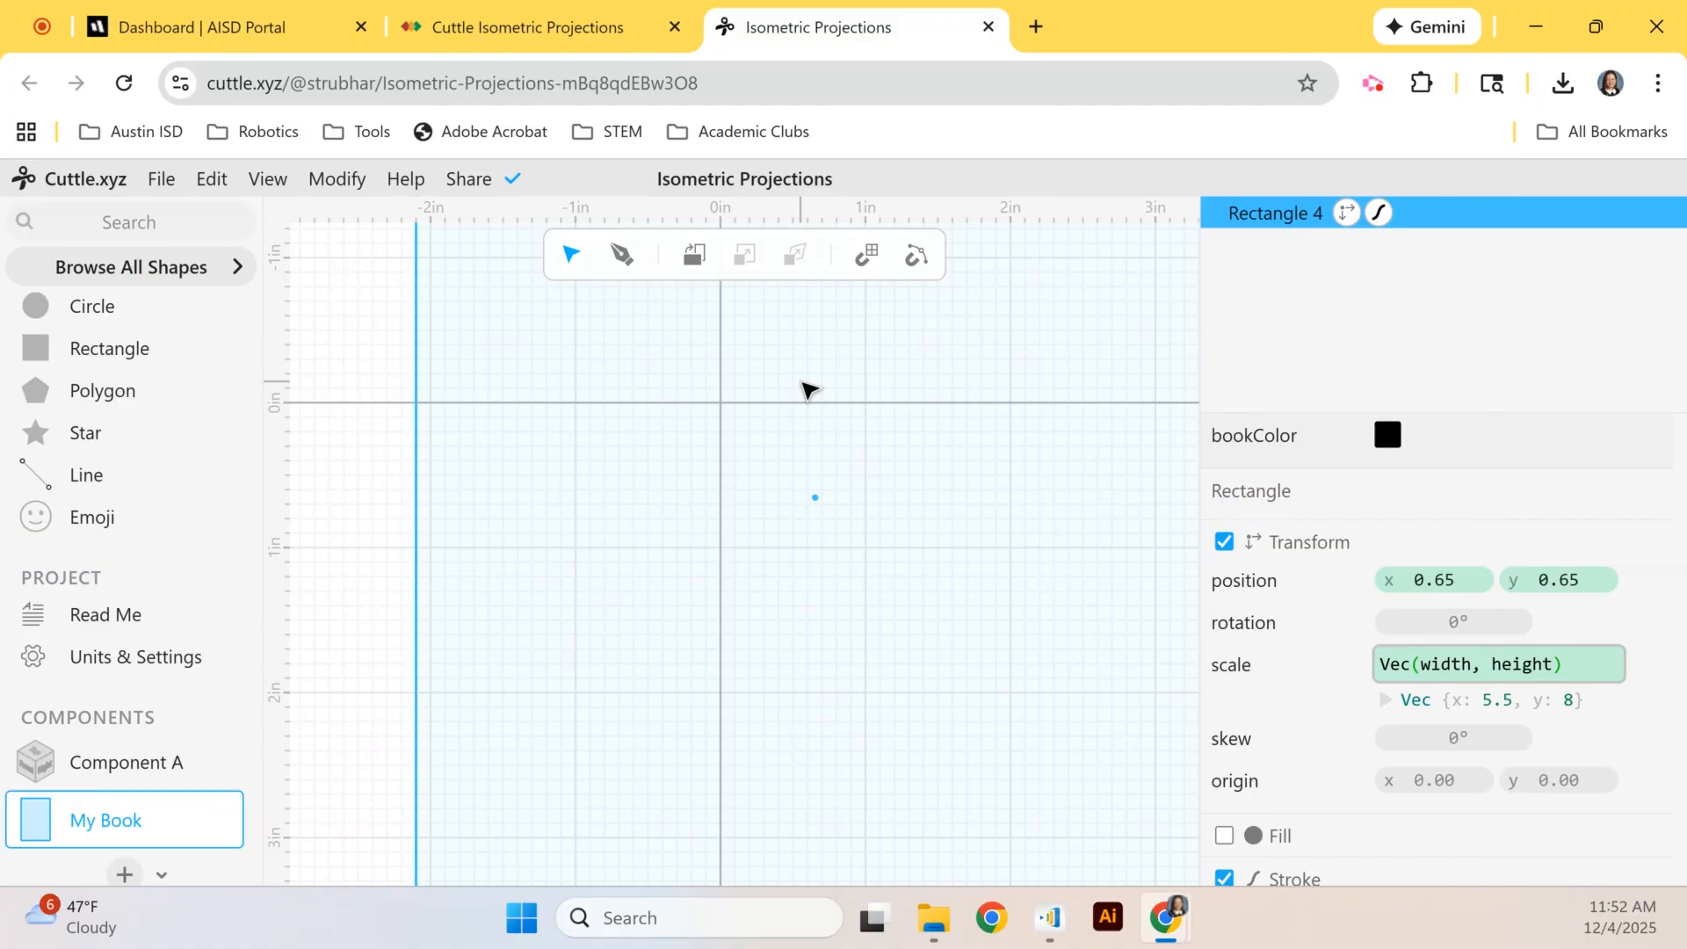
scroll(808, 389, down, 5)
drag(825, 347, 826, 476)
scroll(826, 475, down, 1)
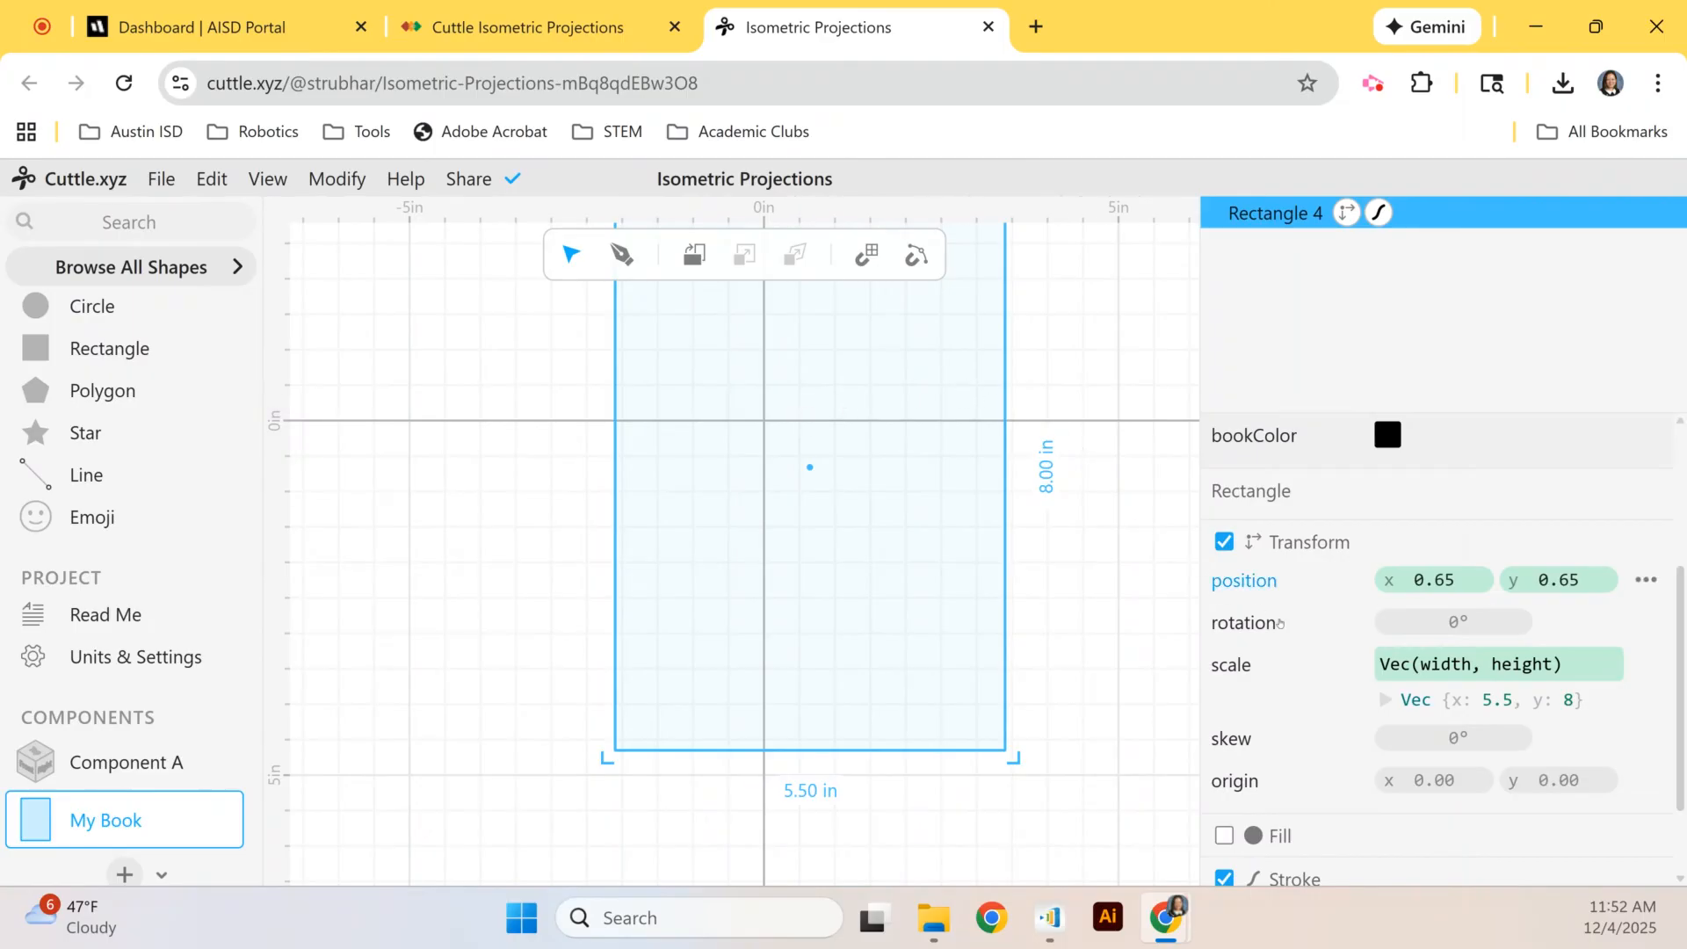
Set the rectangle's position to Vec(0, 0) so it is centred on the origin.
drag(1061, 493, 1036, 516)
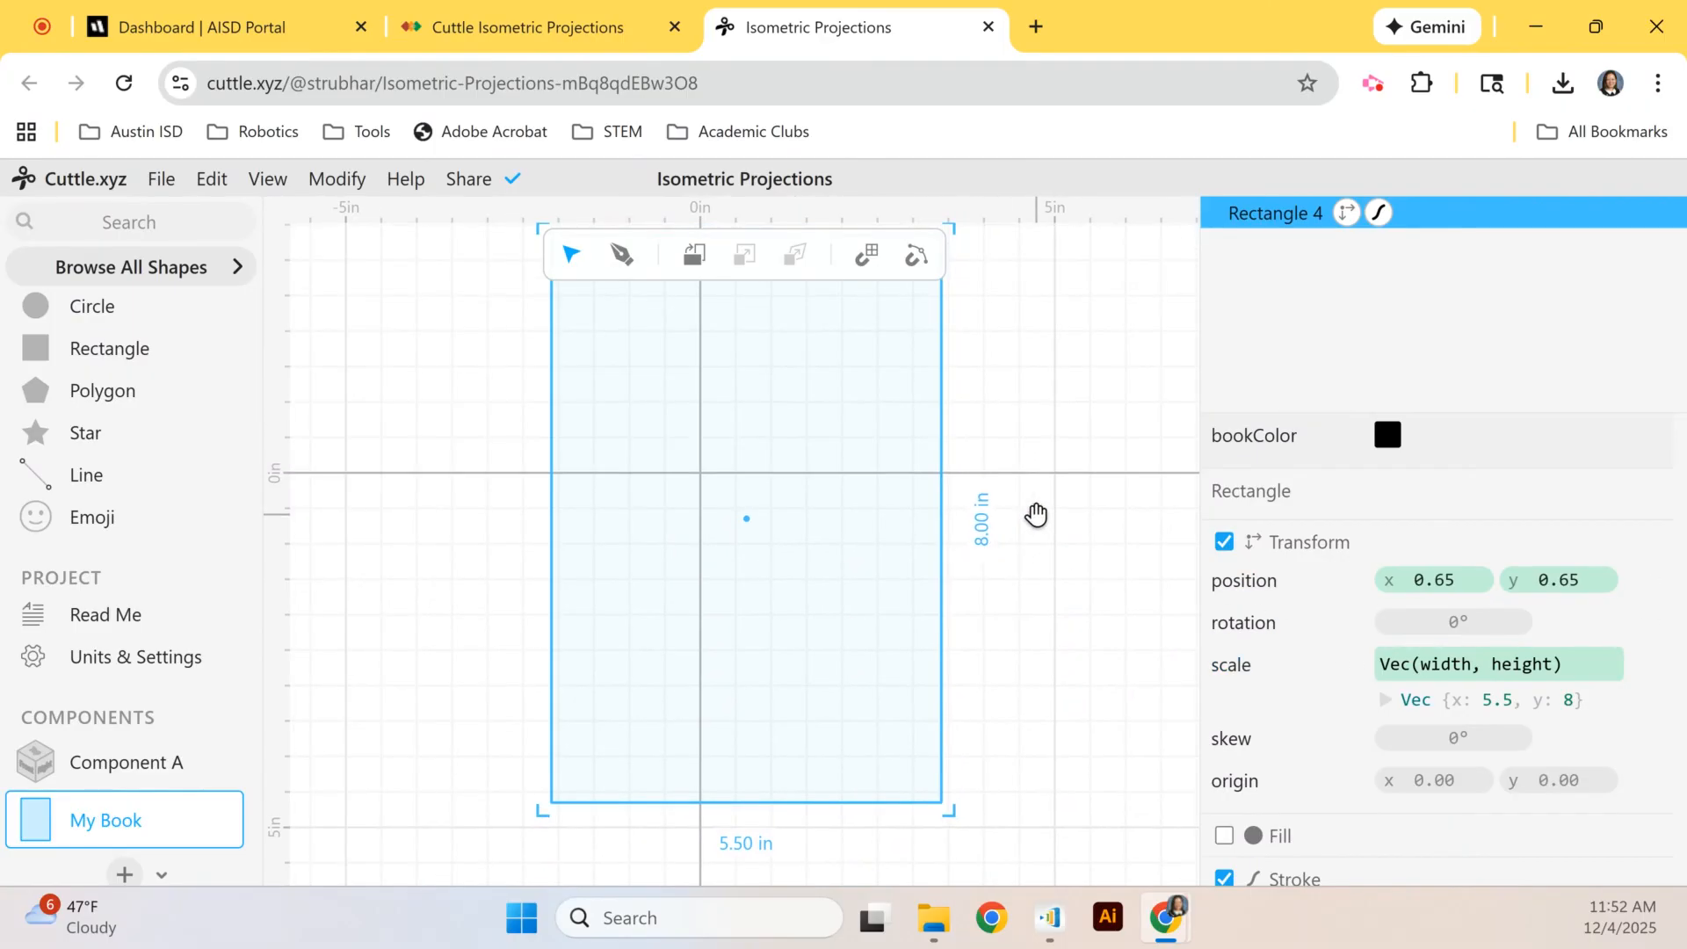
scroll(1043, 520, down, 2)
scroll(1045, 375, up, 1)
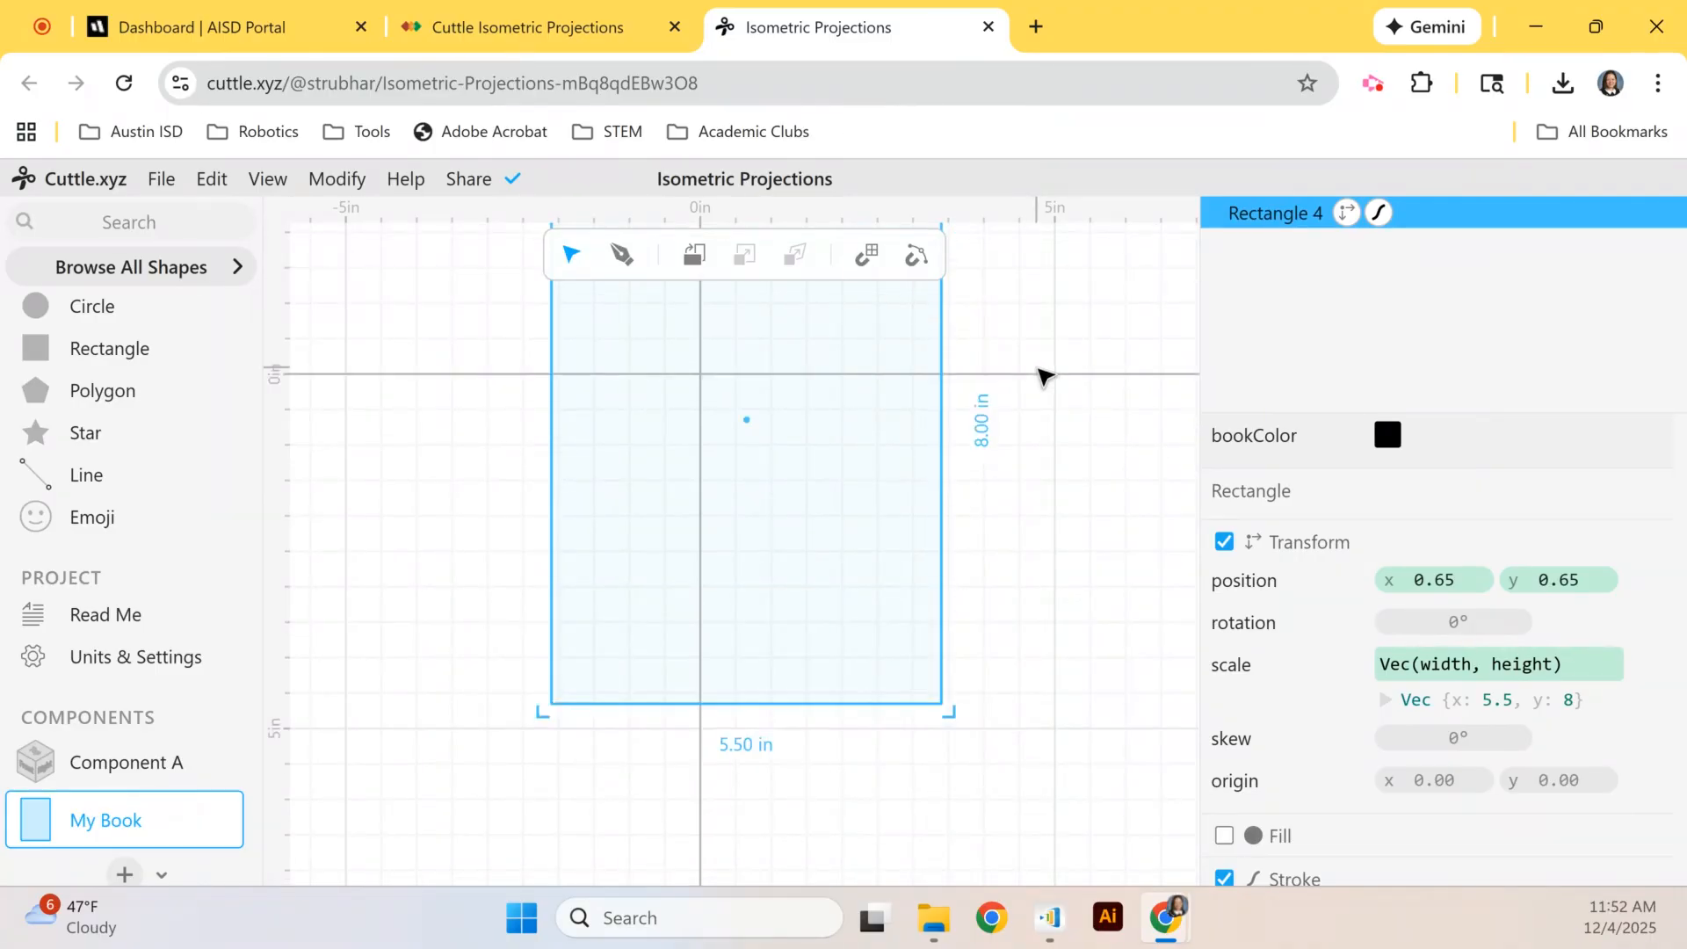
scroll(1043, 376, up, 1)
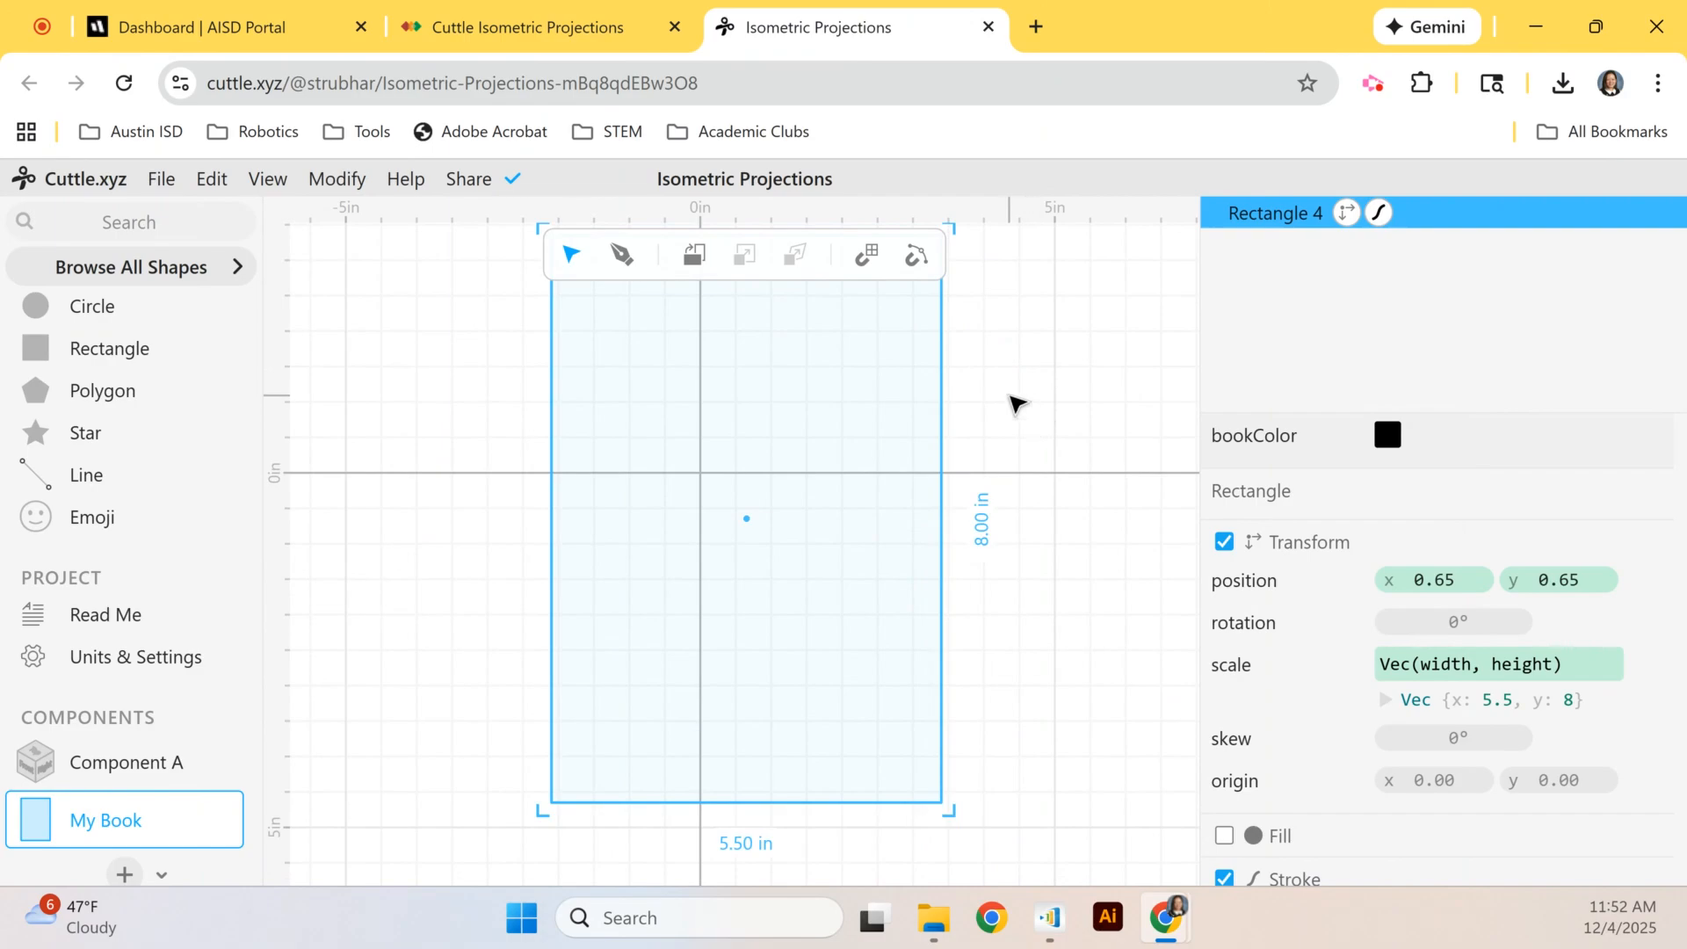
scroll(1010, 397, down, 3)
drag(1019, 389, 1012, 478)
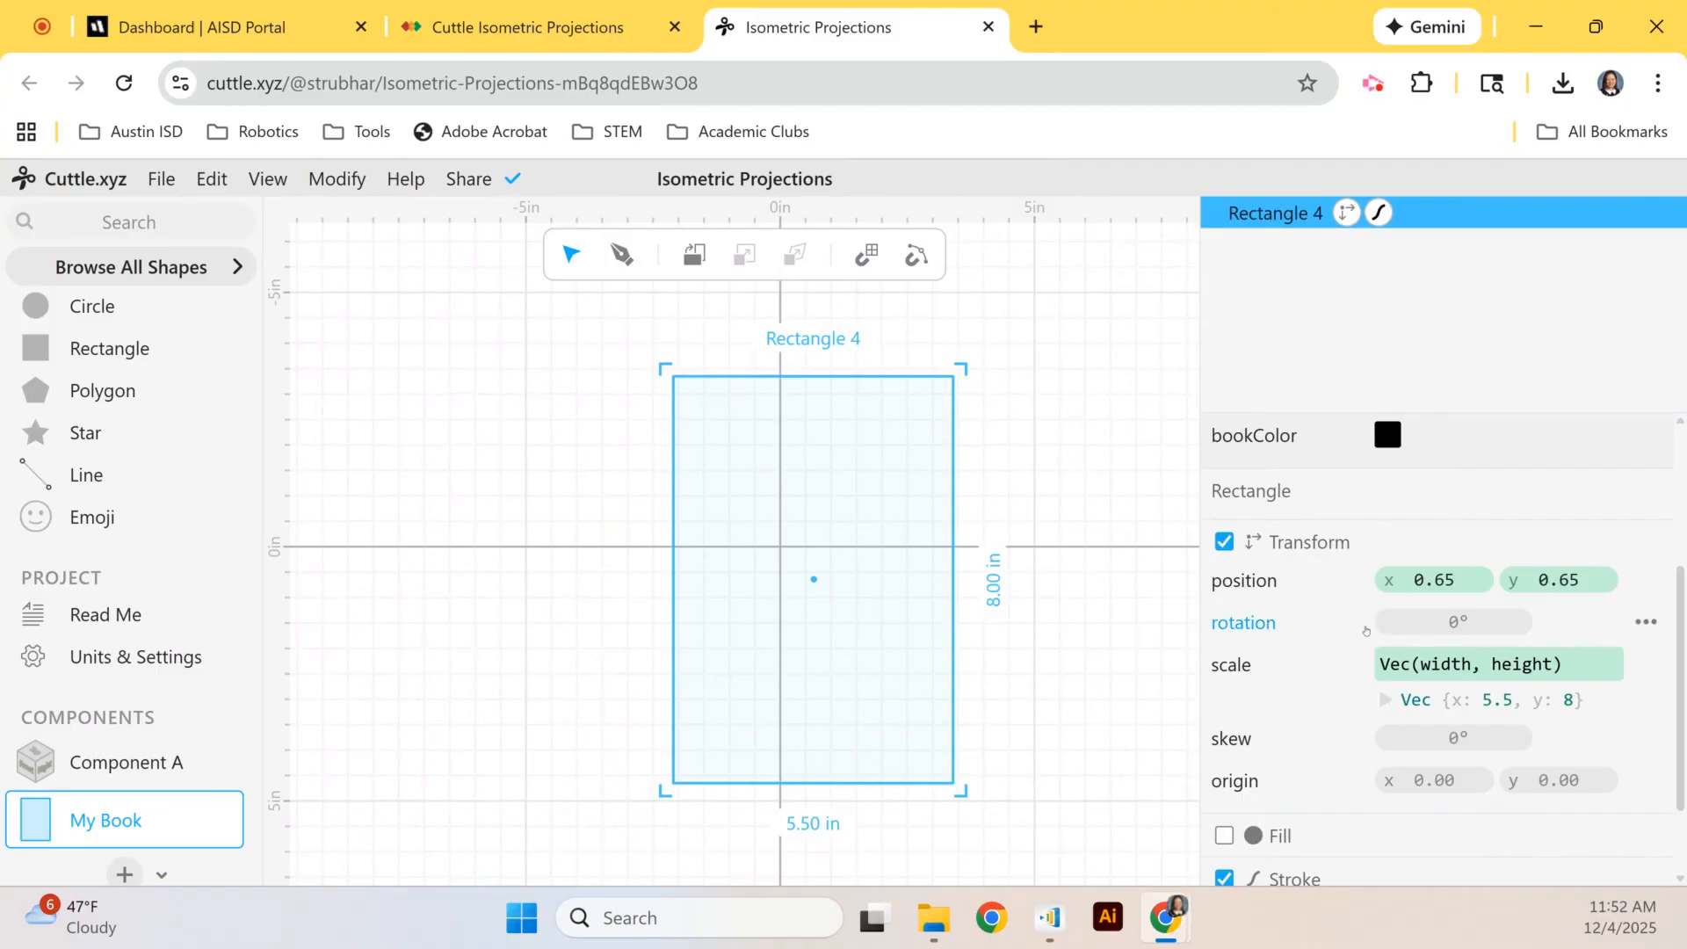
click(1436, 579)
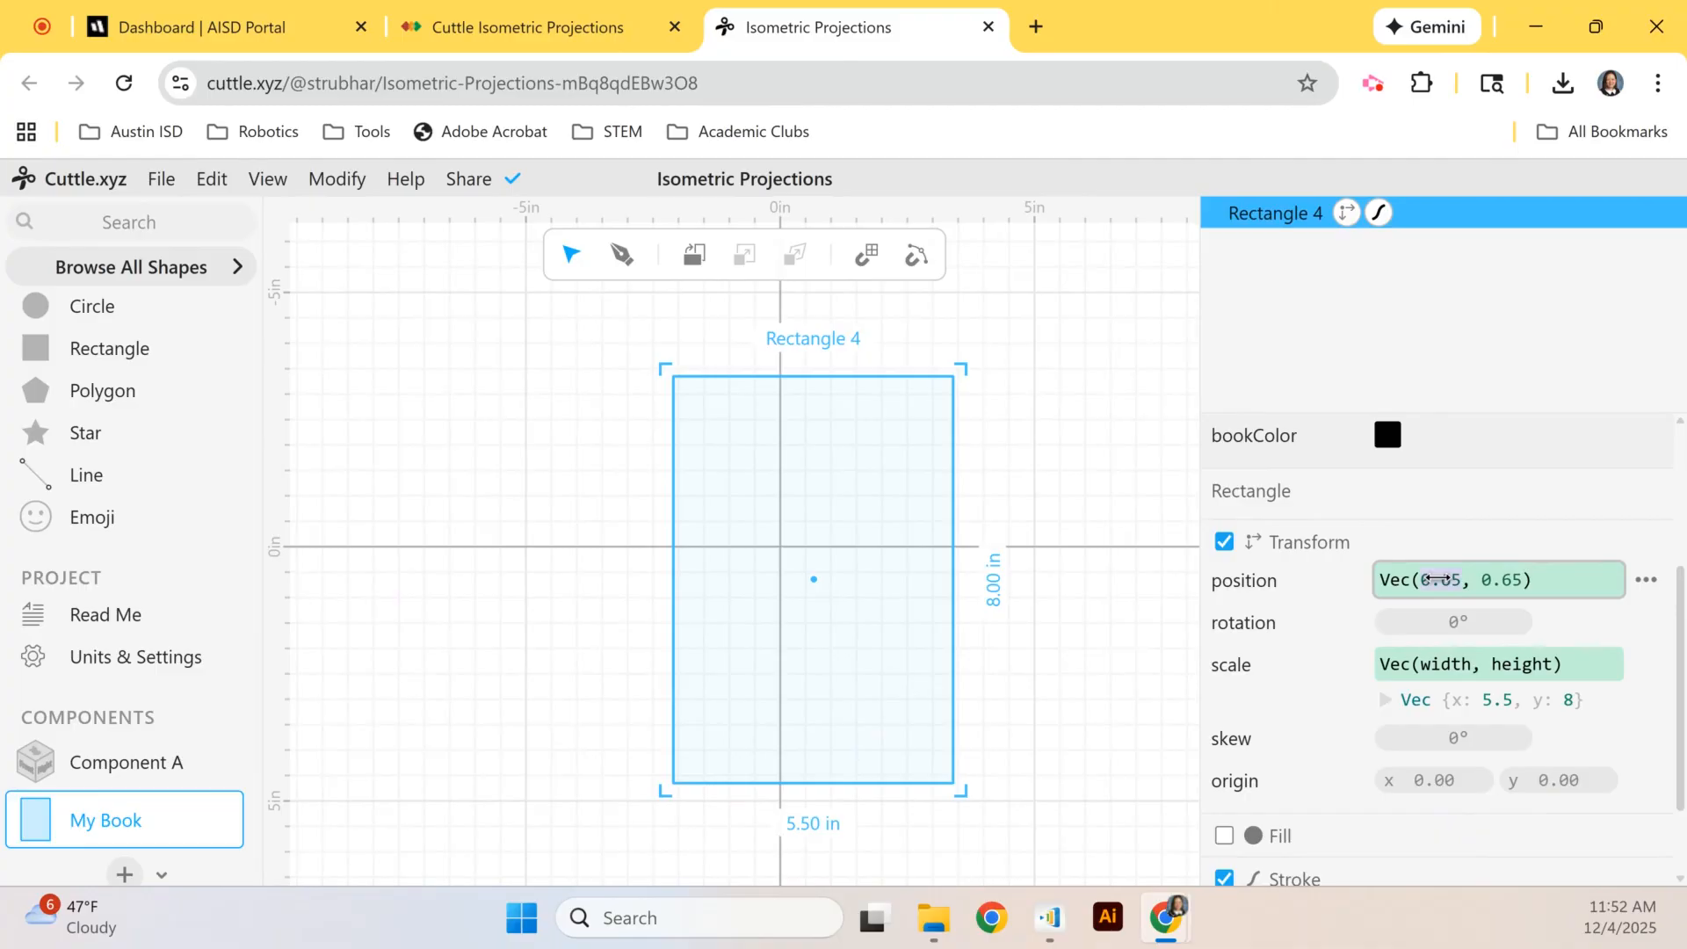
text(0)
double_click(1473, 579)
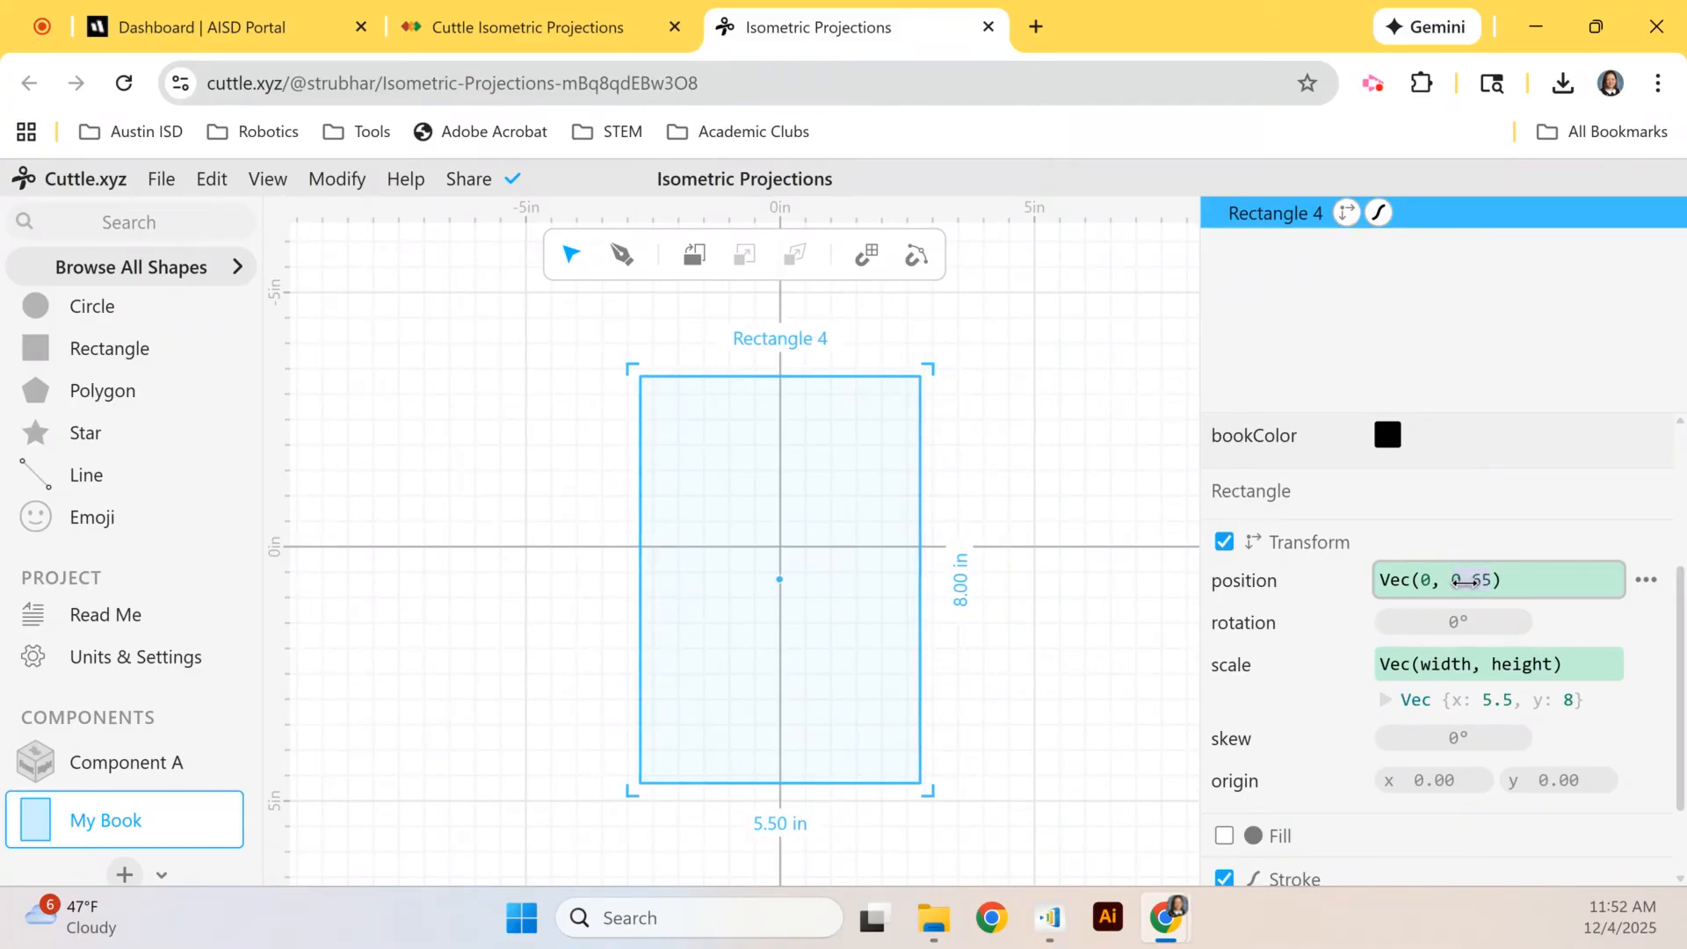
text(0)
click(1076, 441)
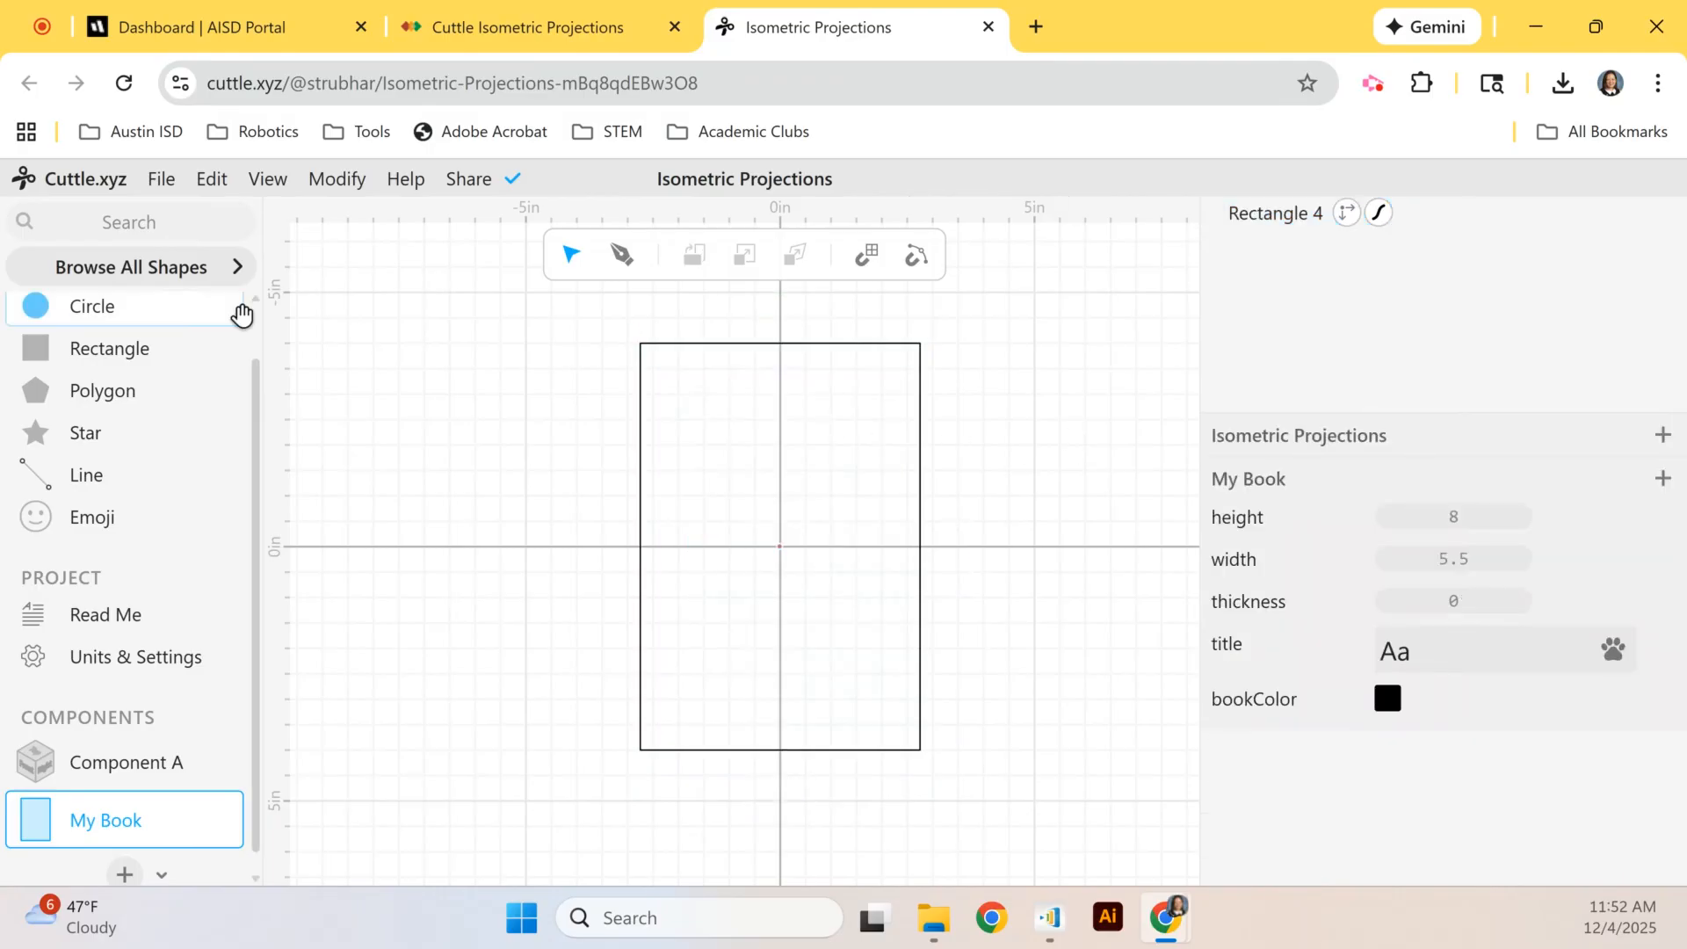
Add a text shape inside the rectangle and set its text expression to the title parameter.
scroll(203, 372, up, 1)
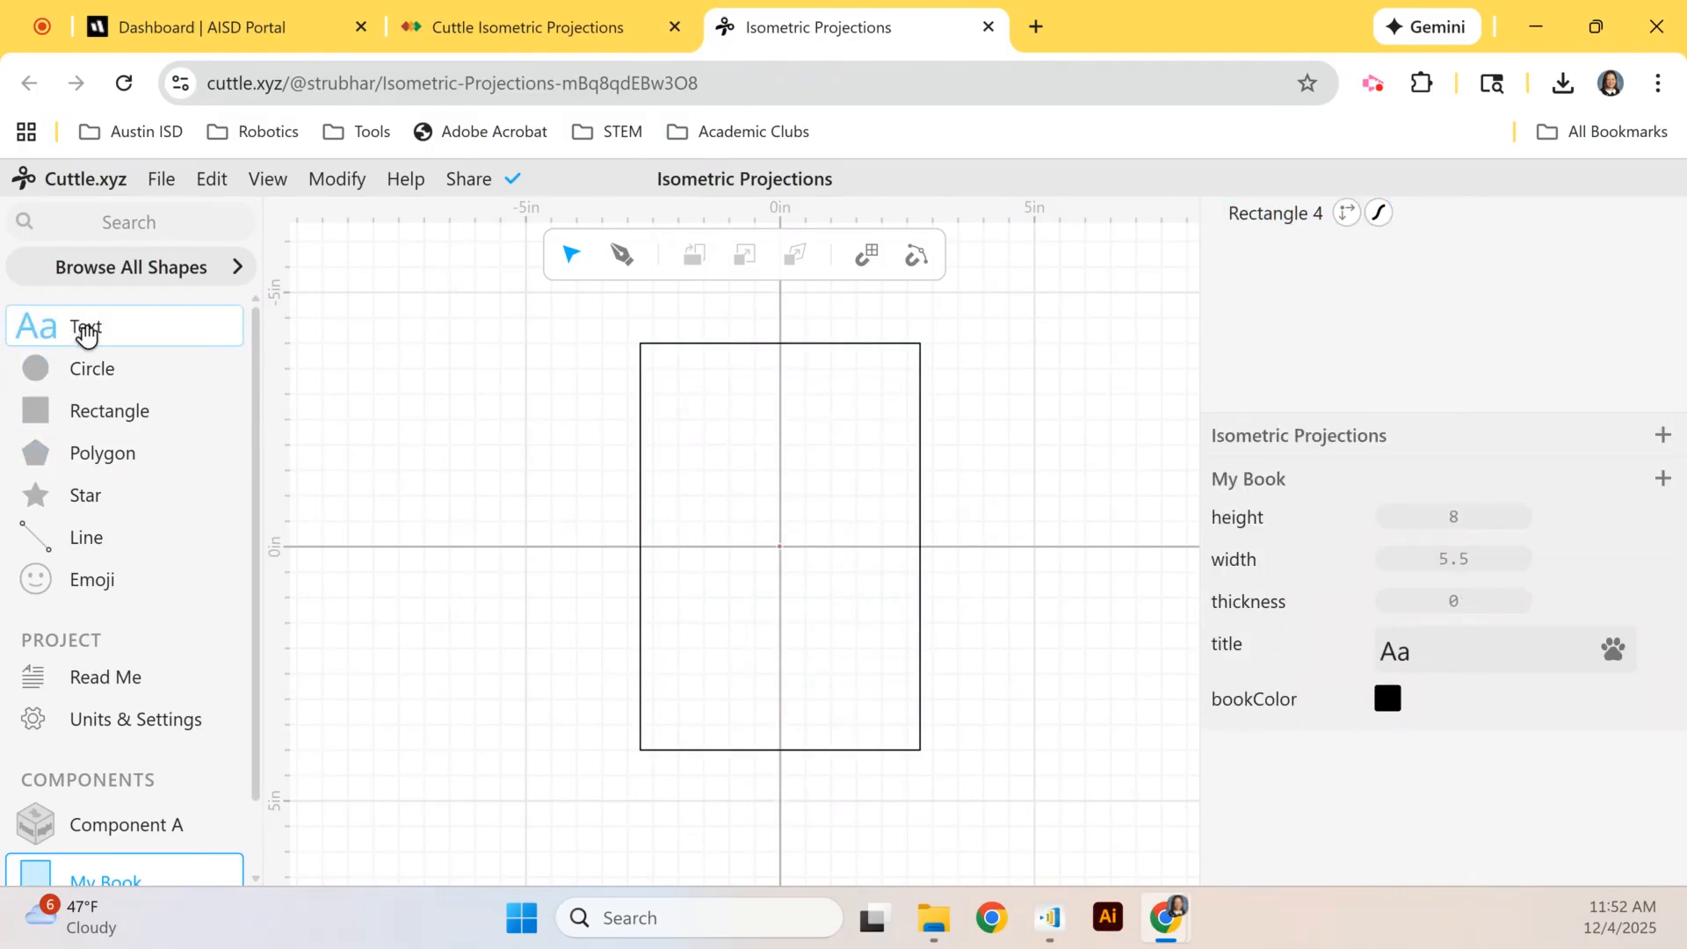
drag(85, 330, 781, 441)
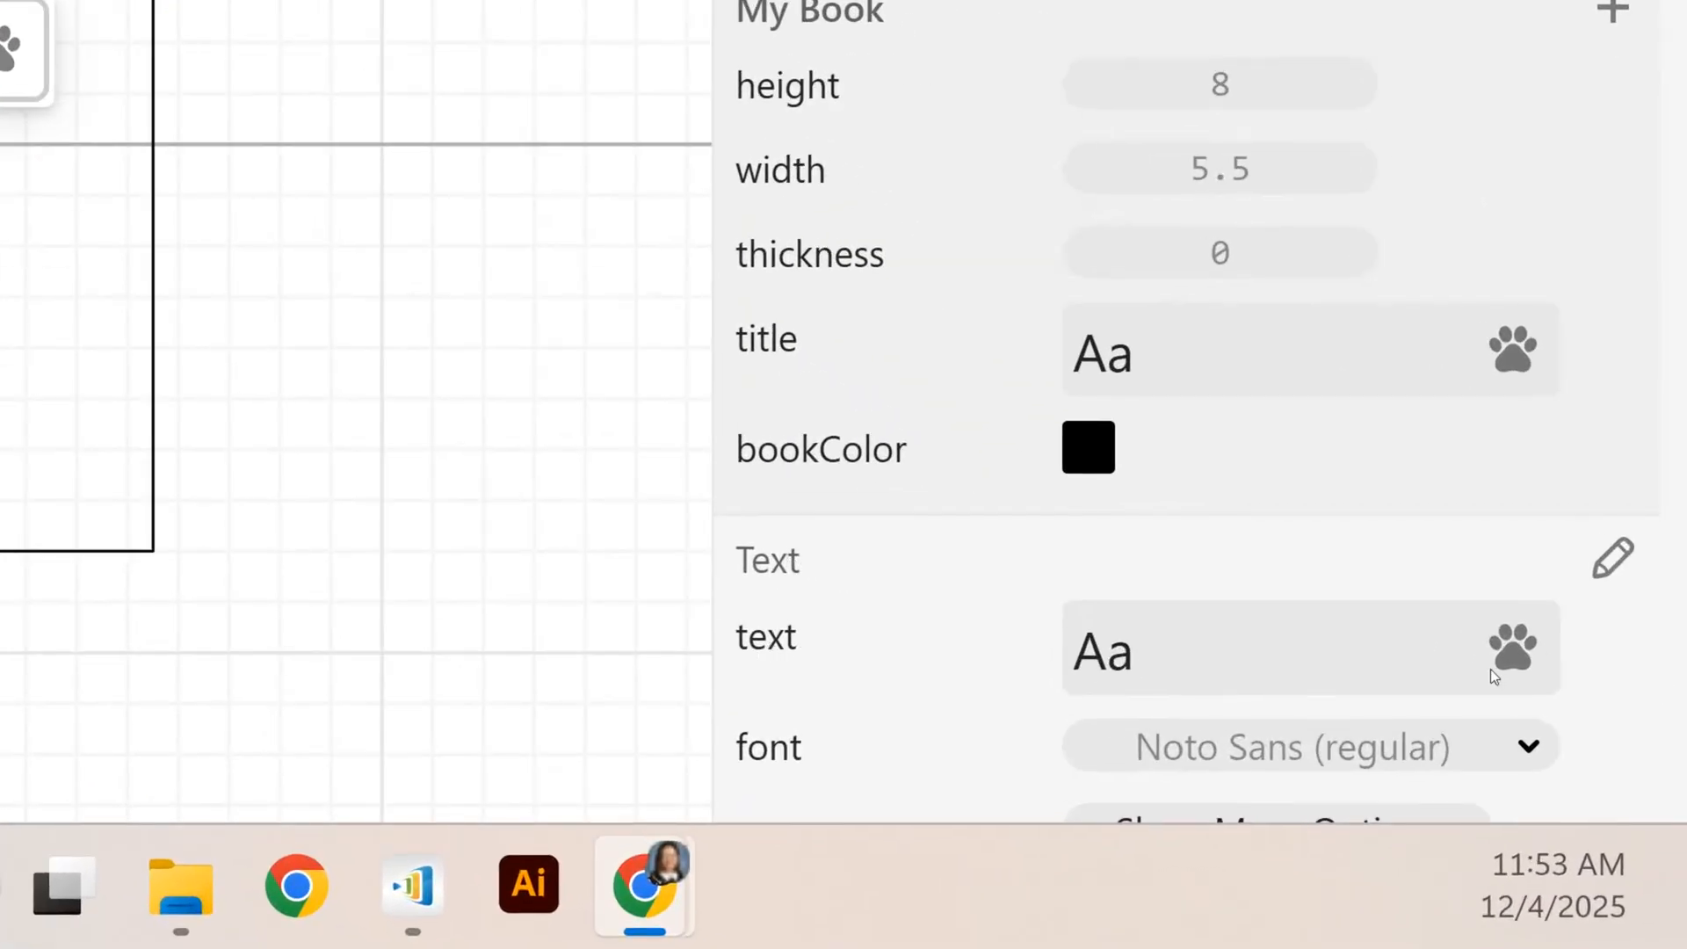
click(1322, 673)
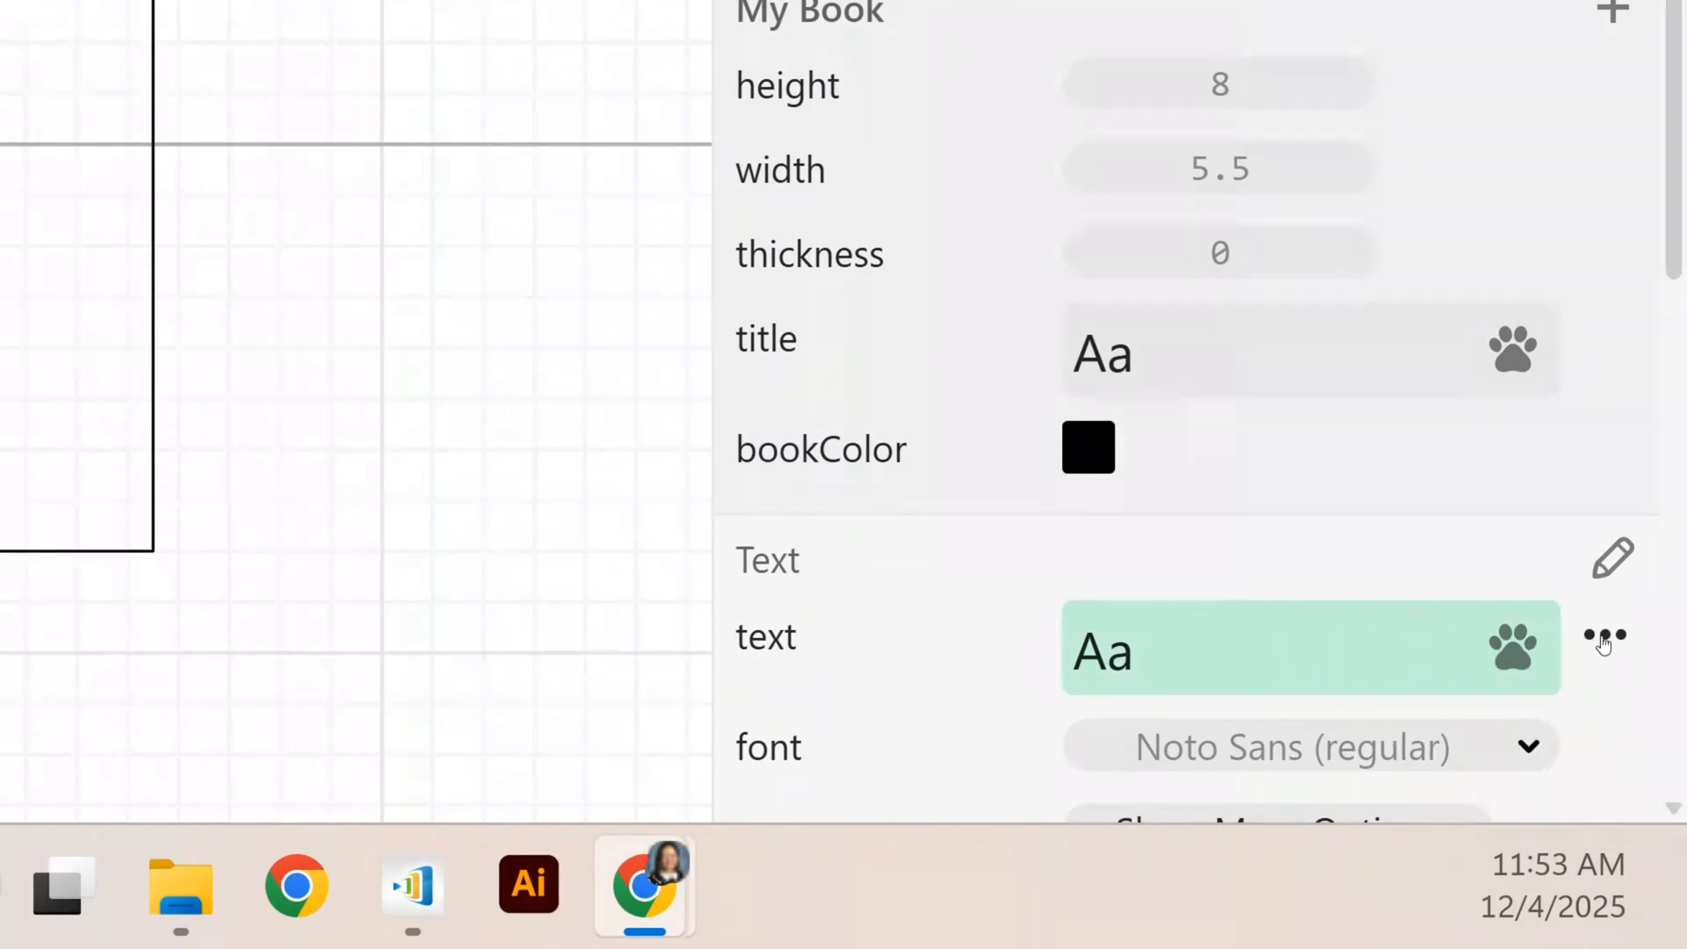
click(1603, 640)
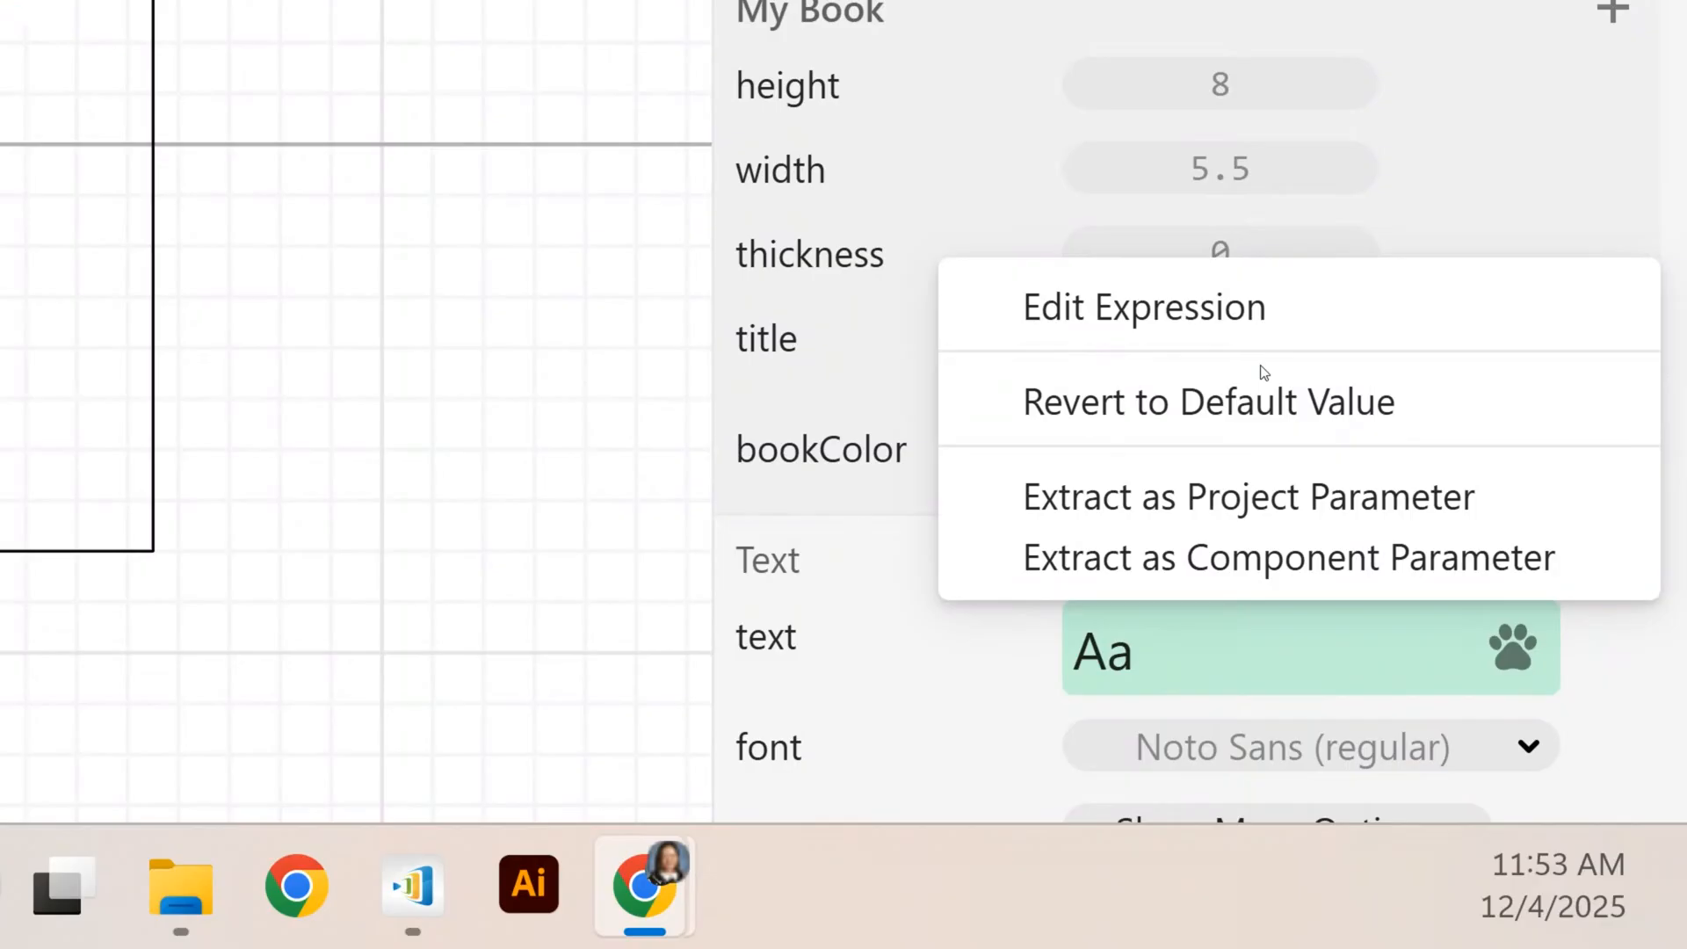
click(1258, 316)
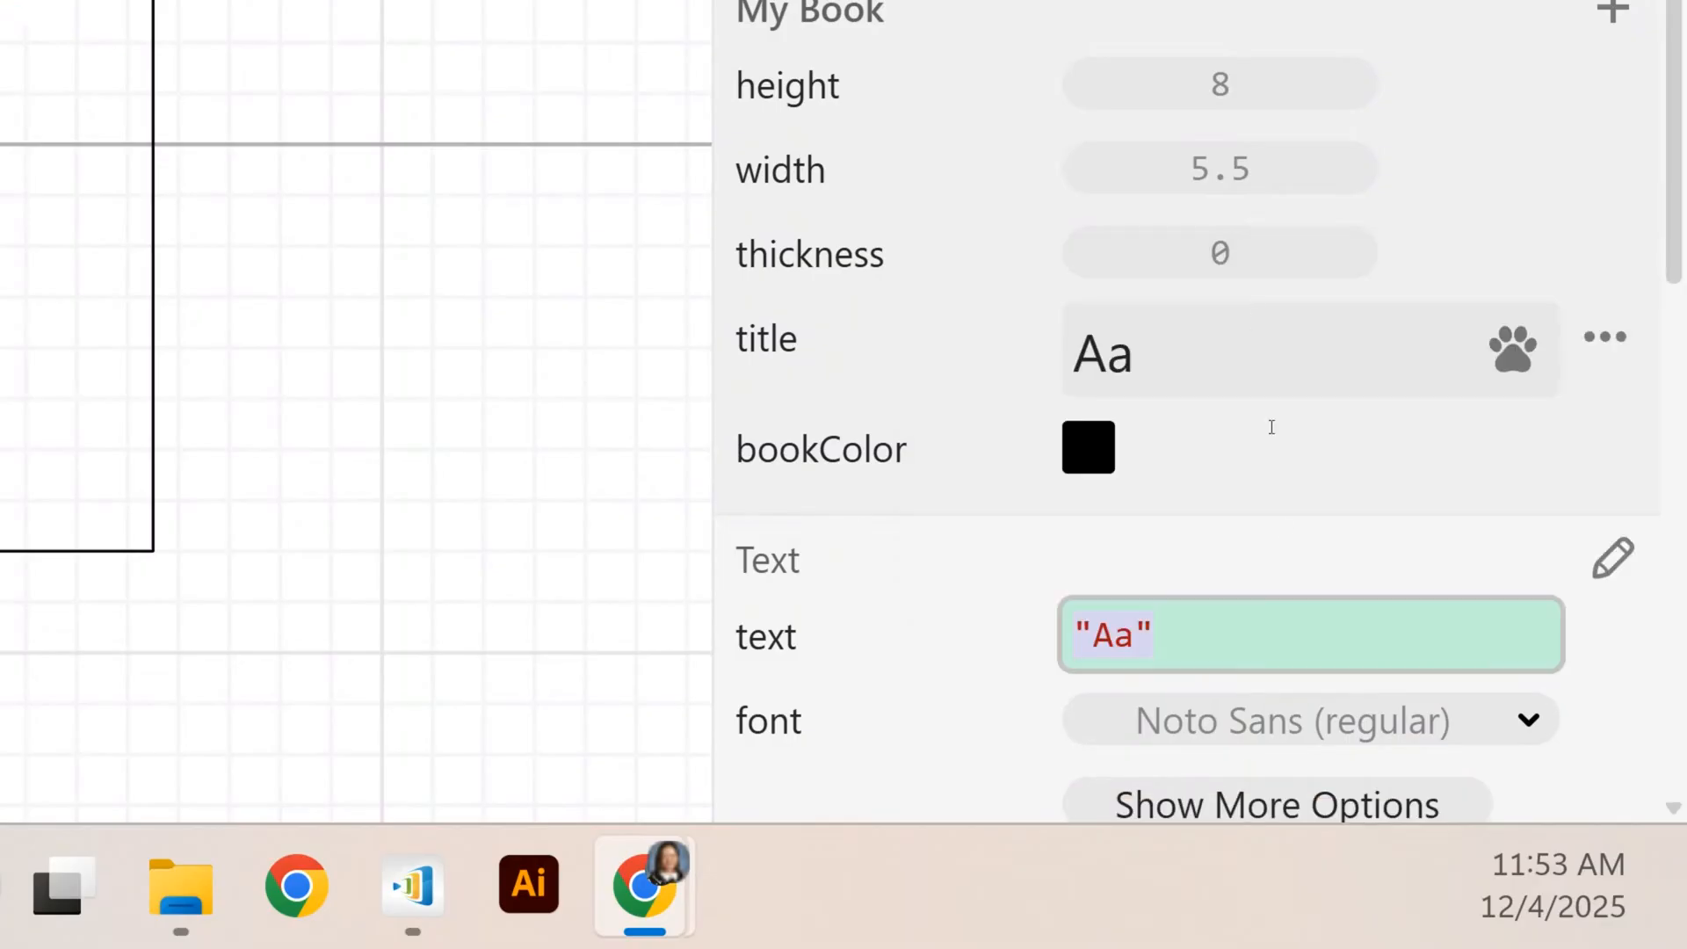
text(title)
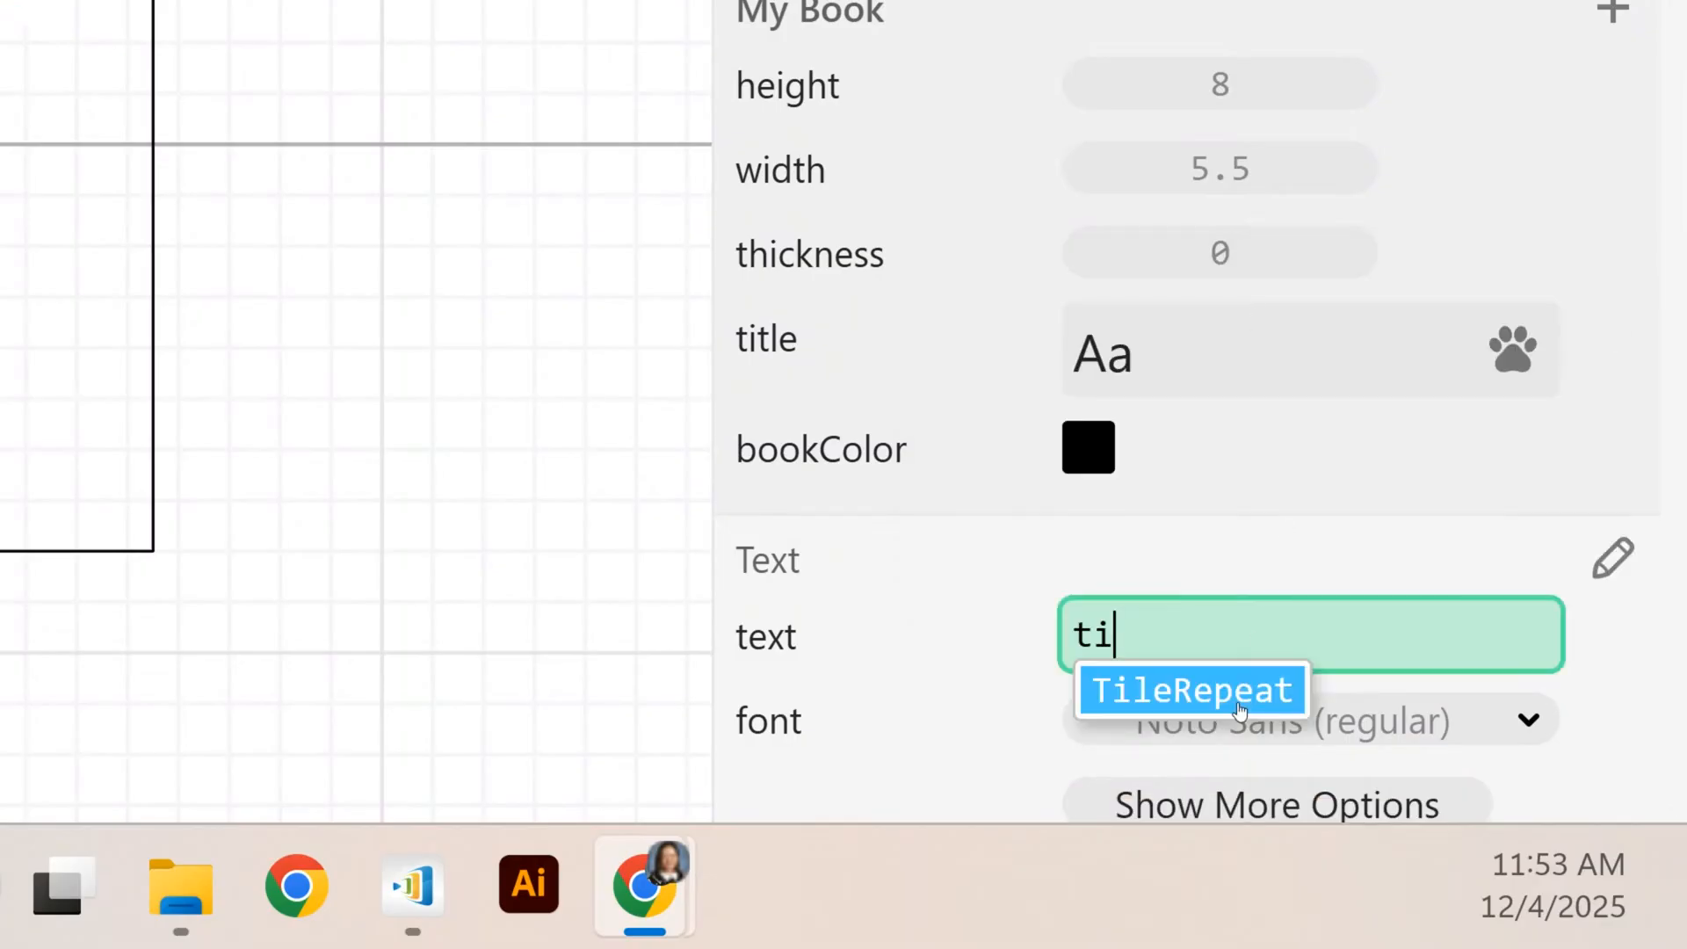
Set the title parameter to The Grinch.
click(1283, 369)
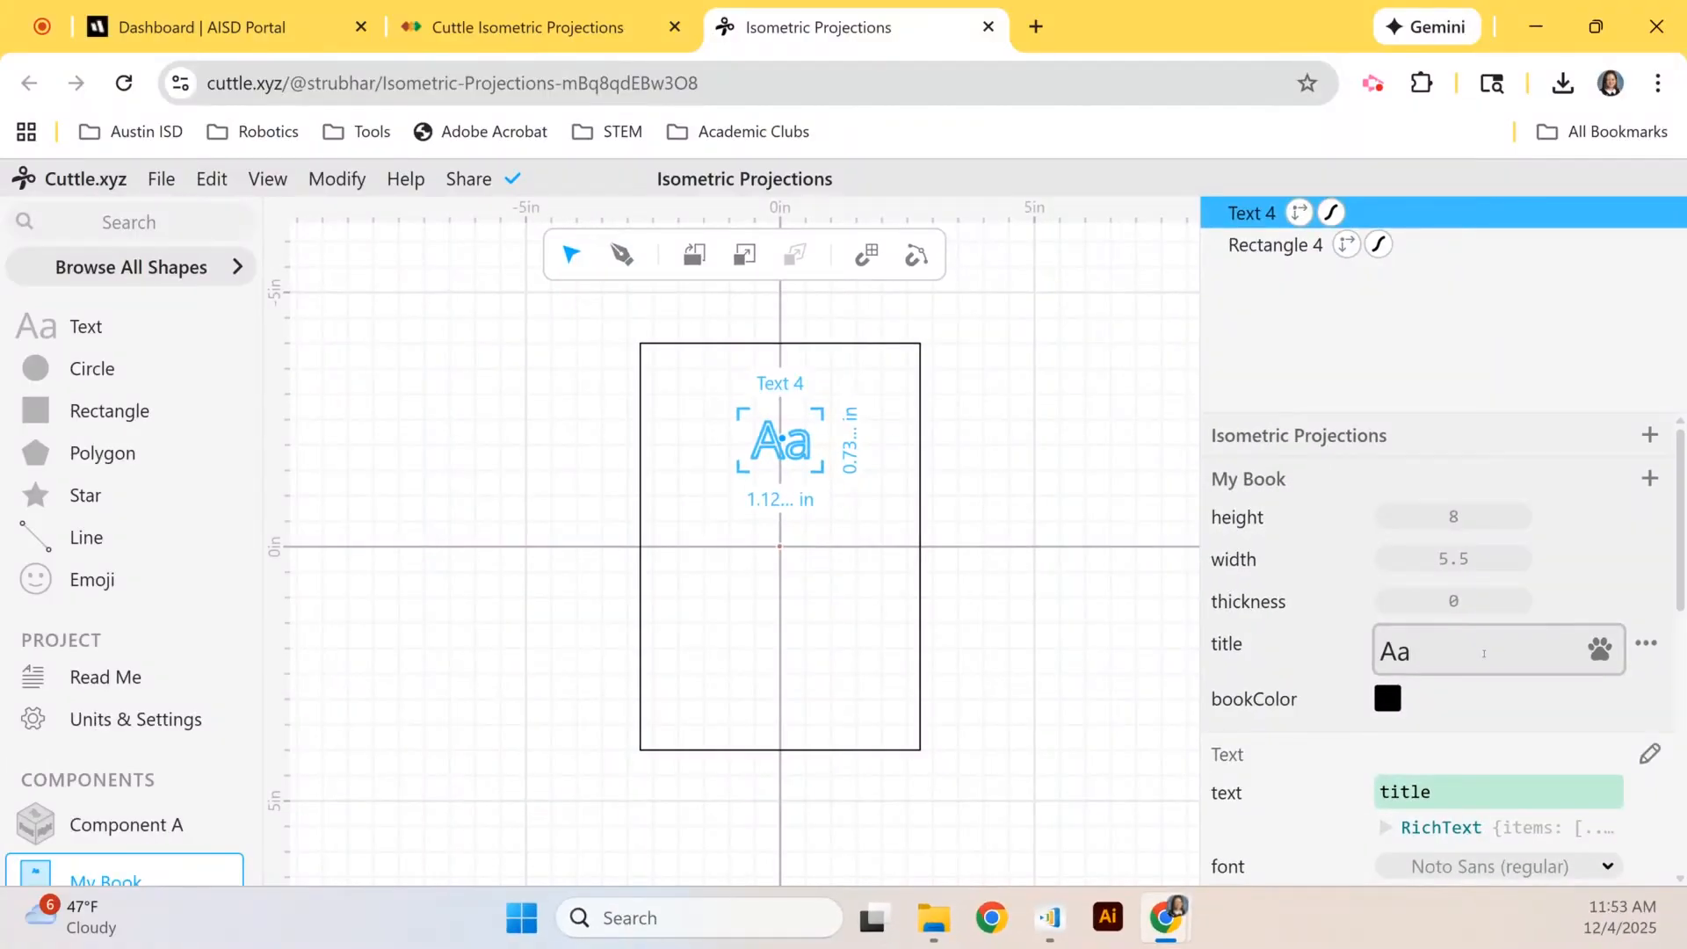
key(ctrl+a)
text(The C)
key(BackSpace)
text(Gri)
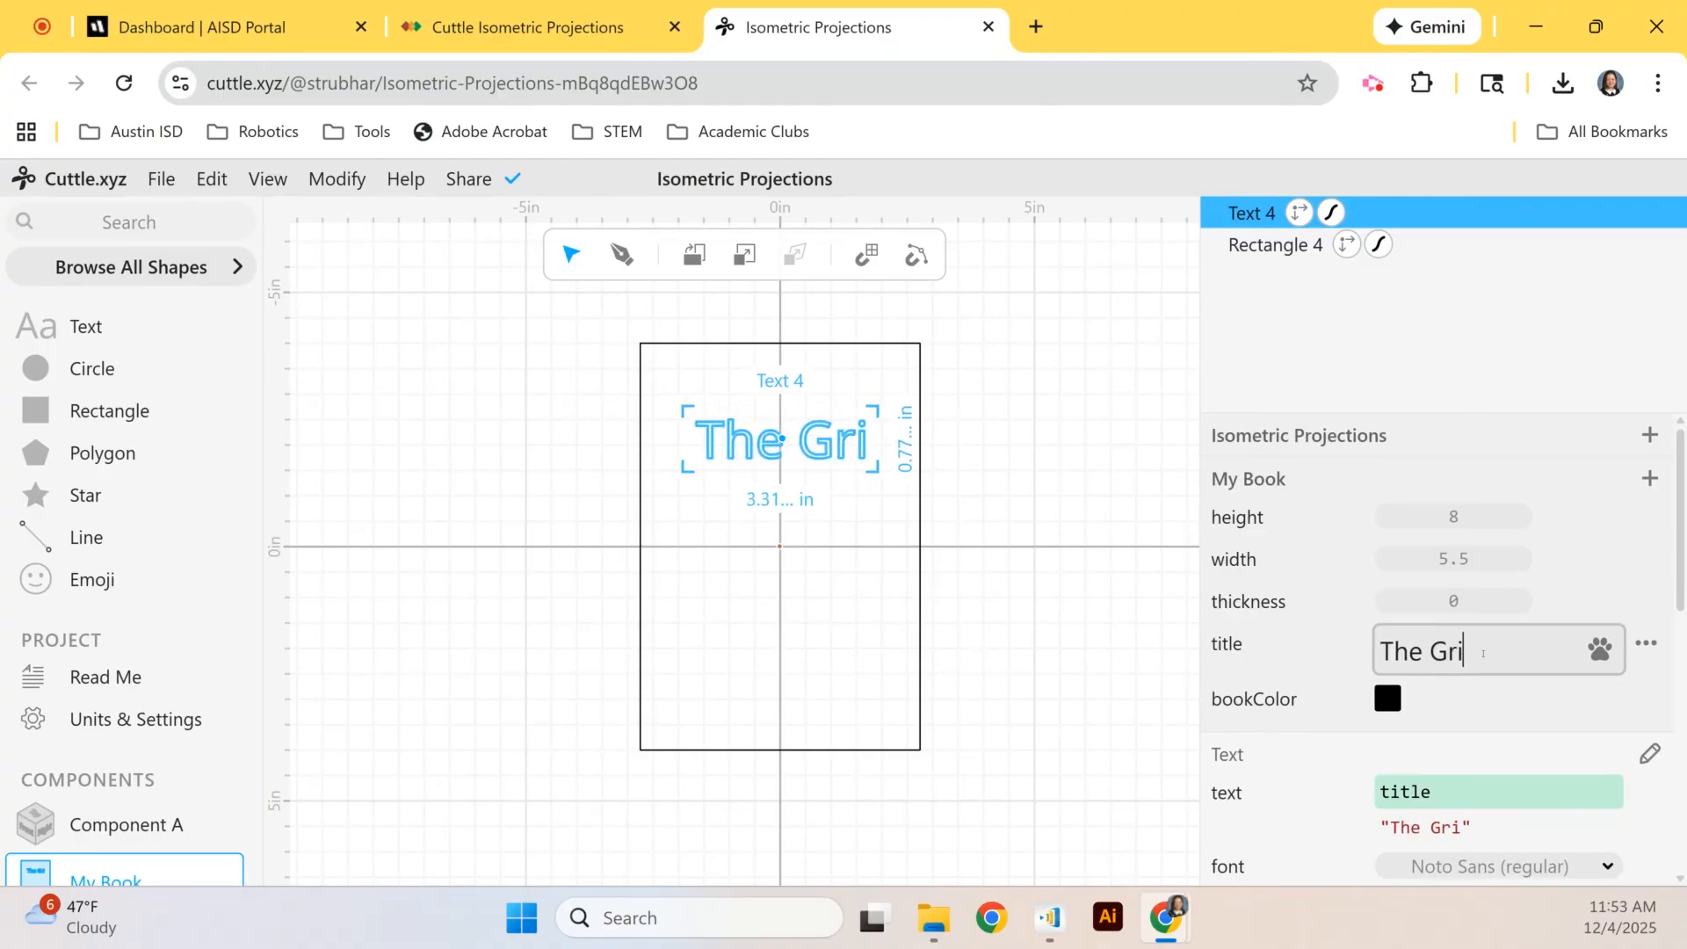
text(nch)
key(Return)
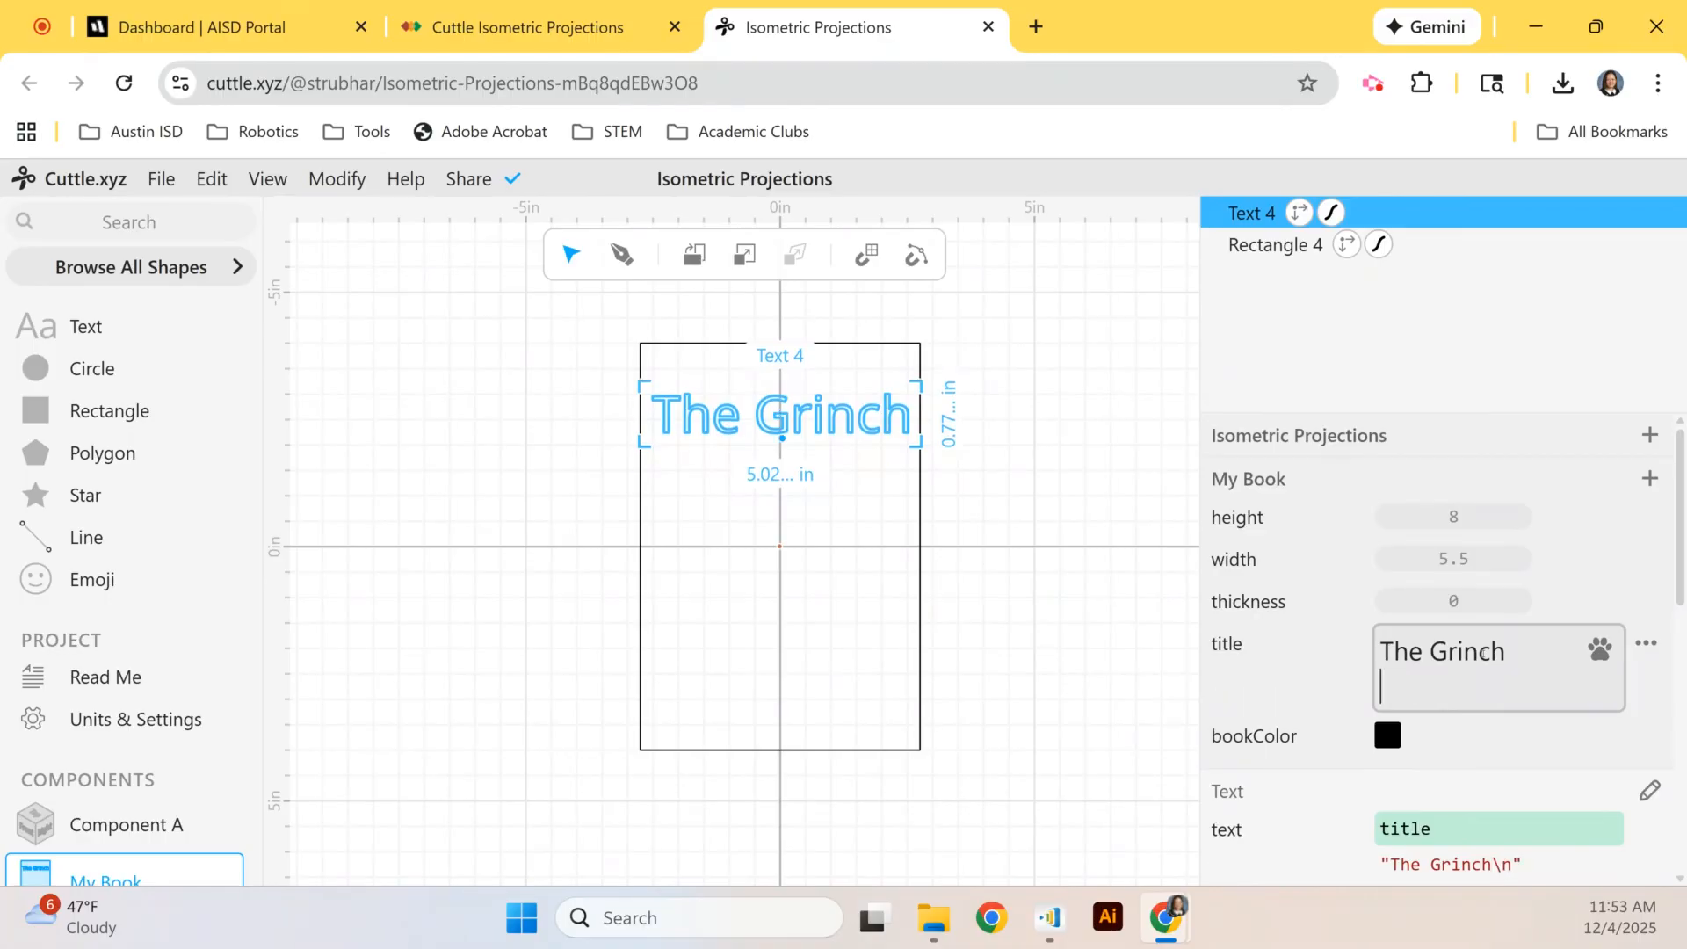
key(BackSpace)
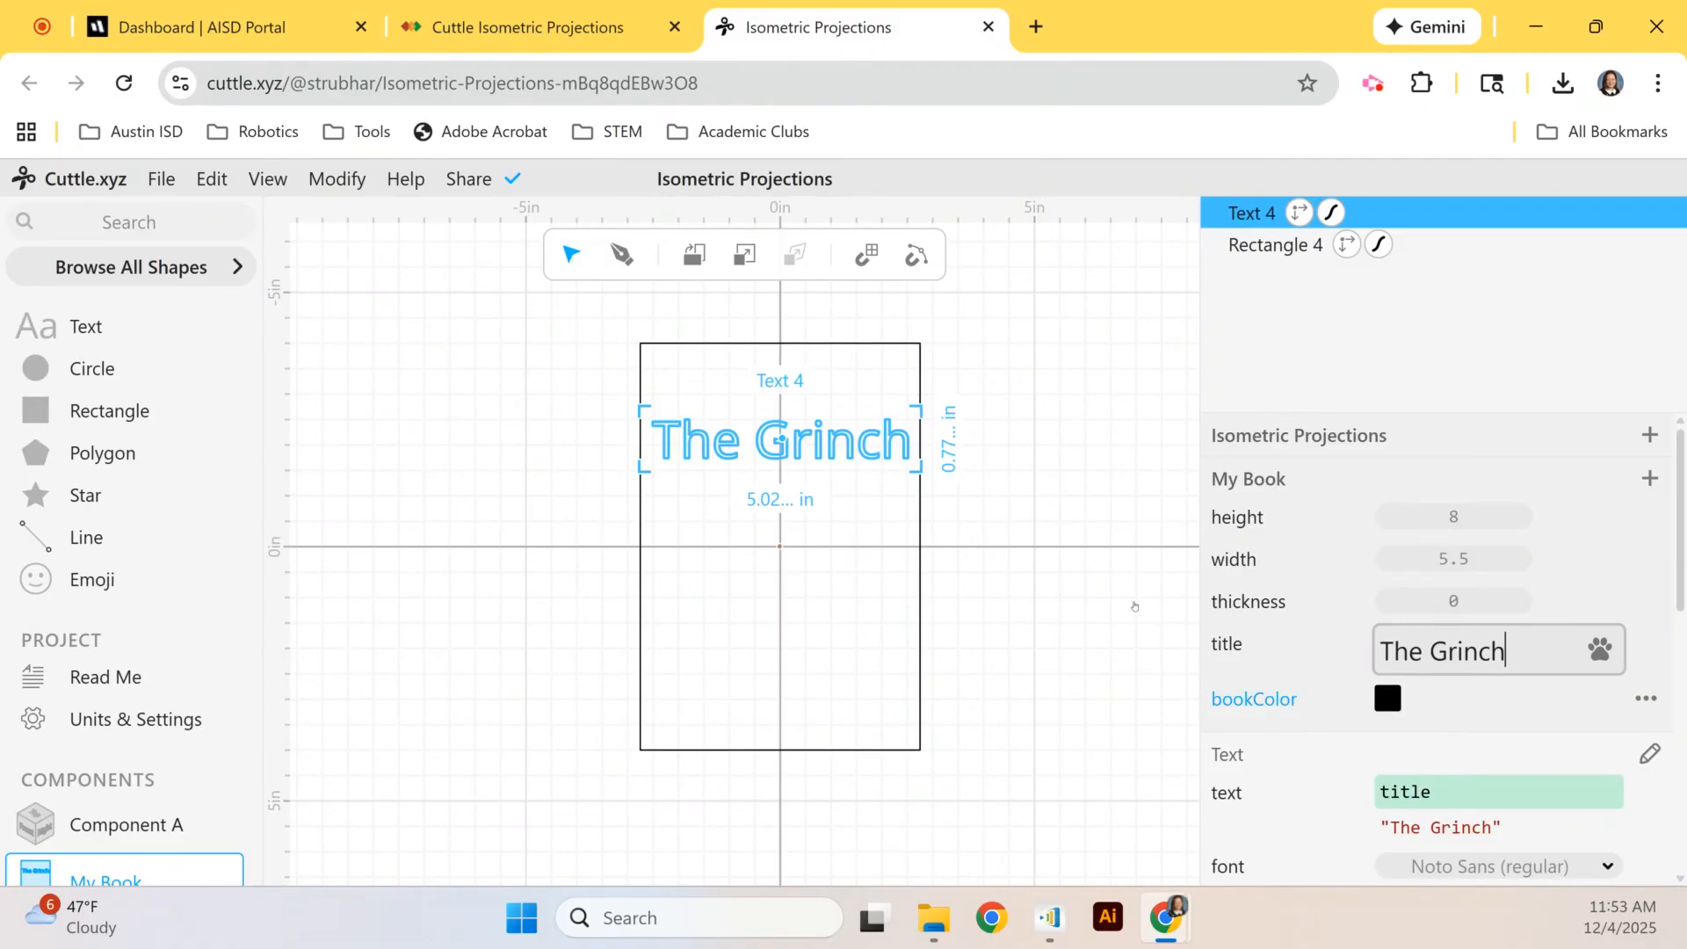
Enable the rectangle's fill and set its color expression to bookColor.
click(920, 521)
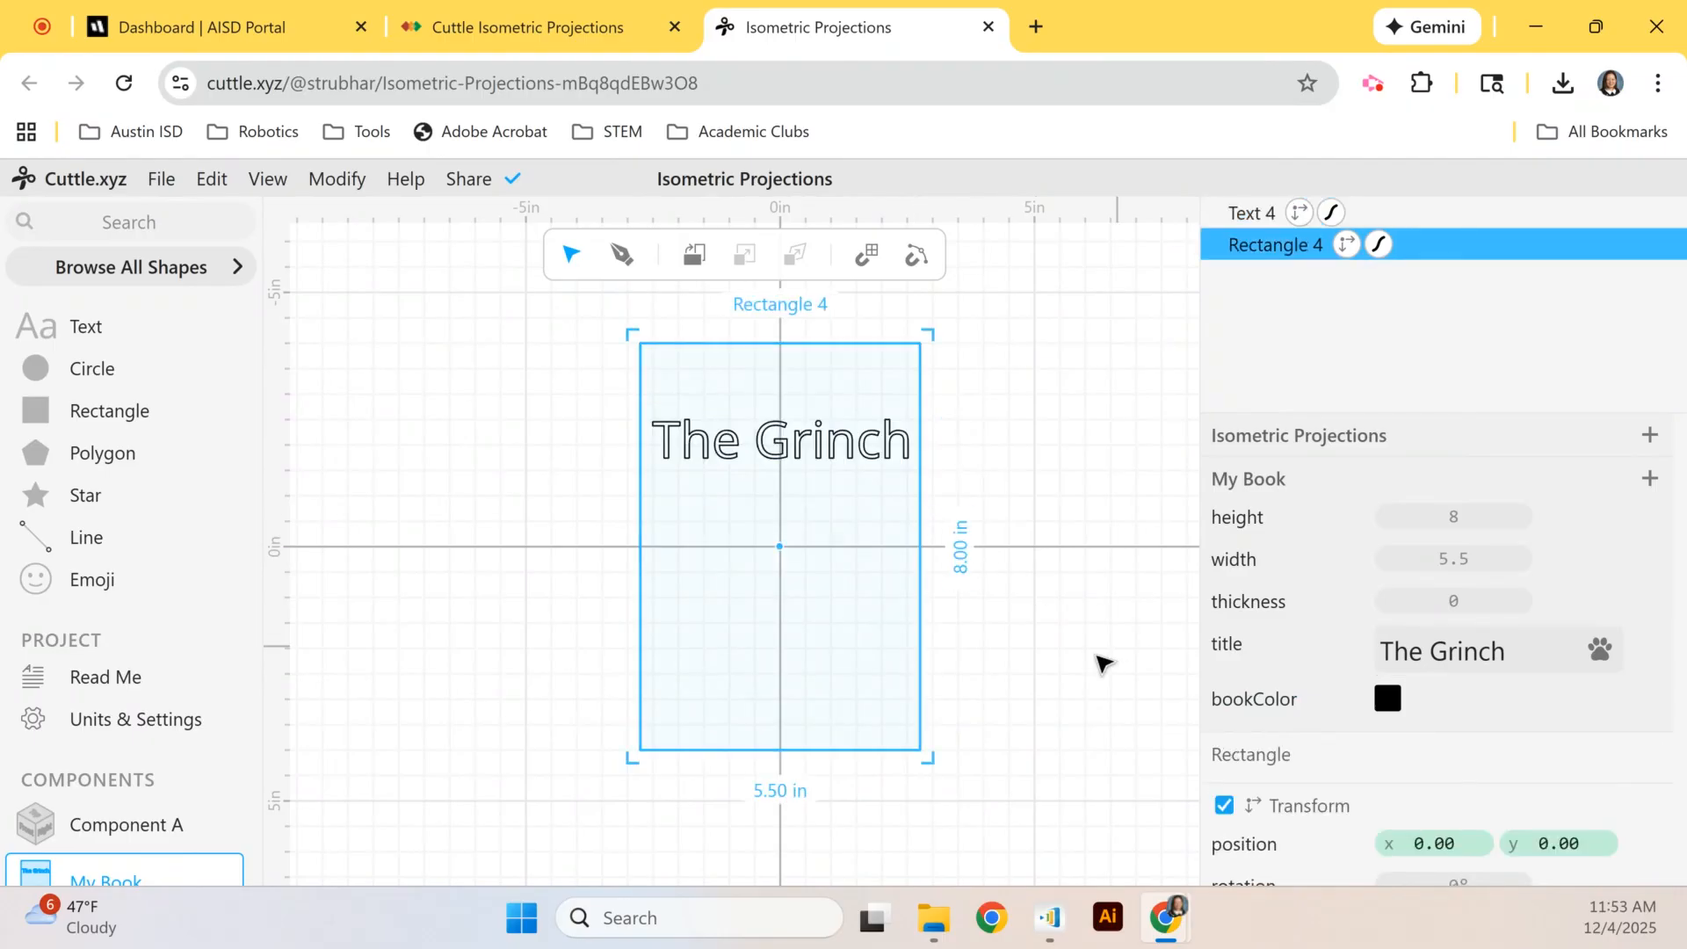
scroll(1094, 596, up, 2)
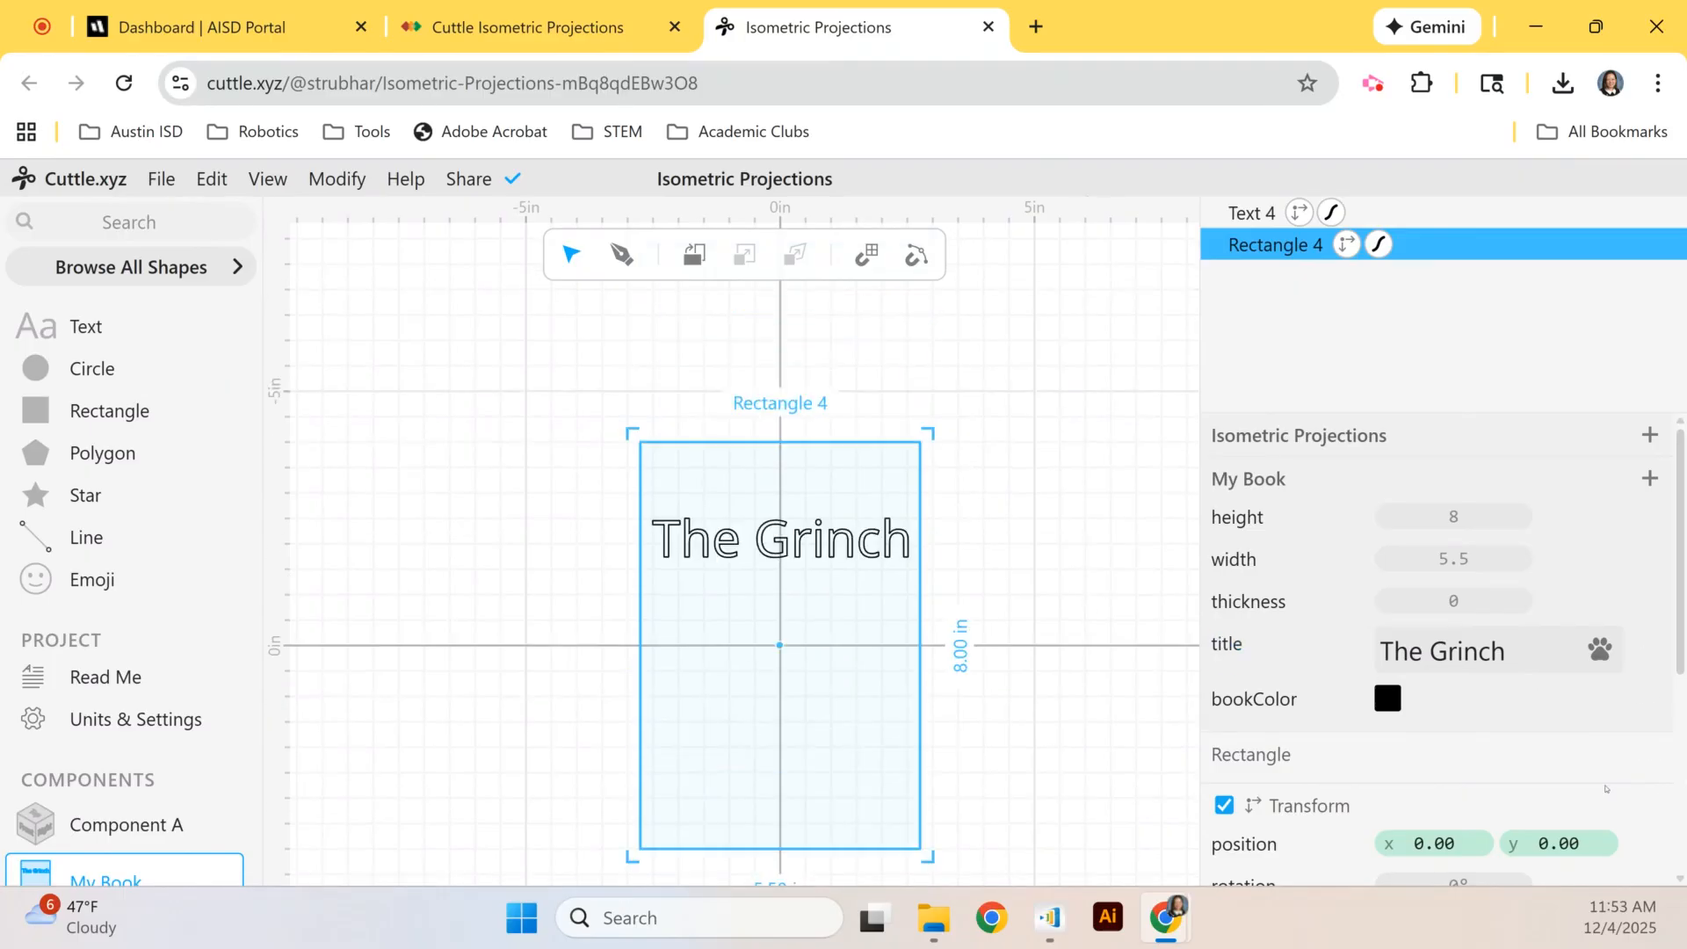
scroll(1635, 727, down, 4)
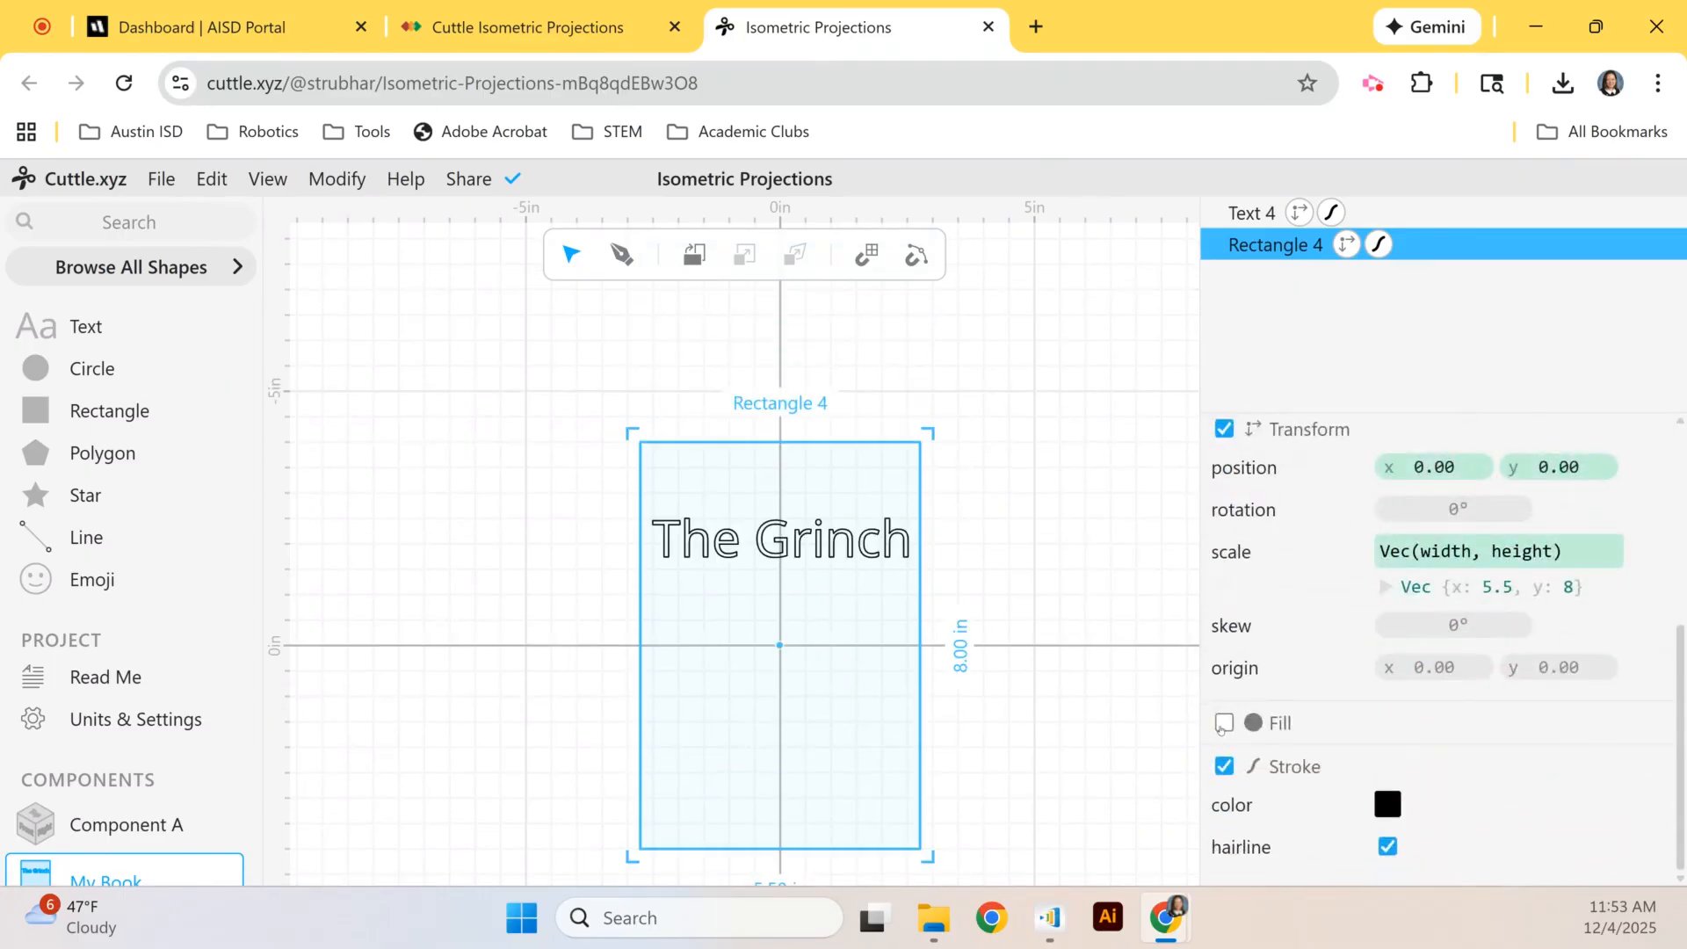
click(1223, 724)
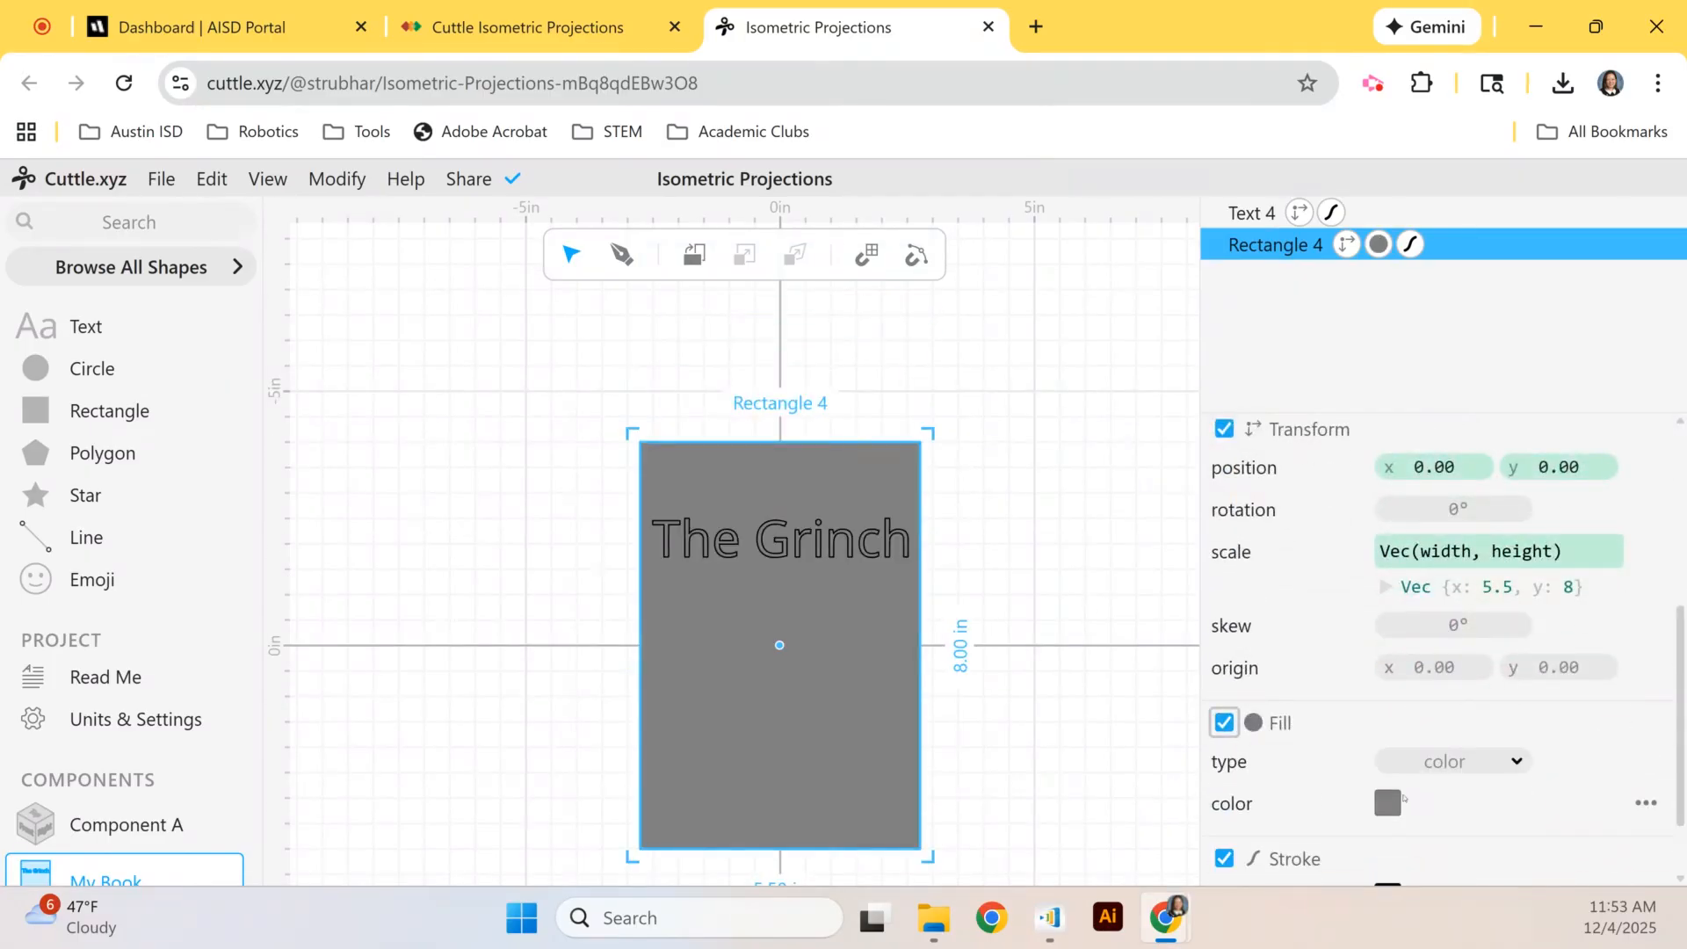
click(1411, 804)
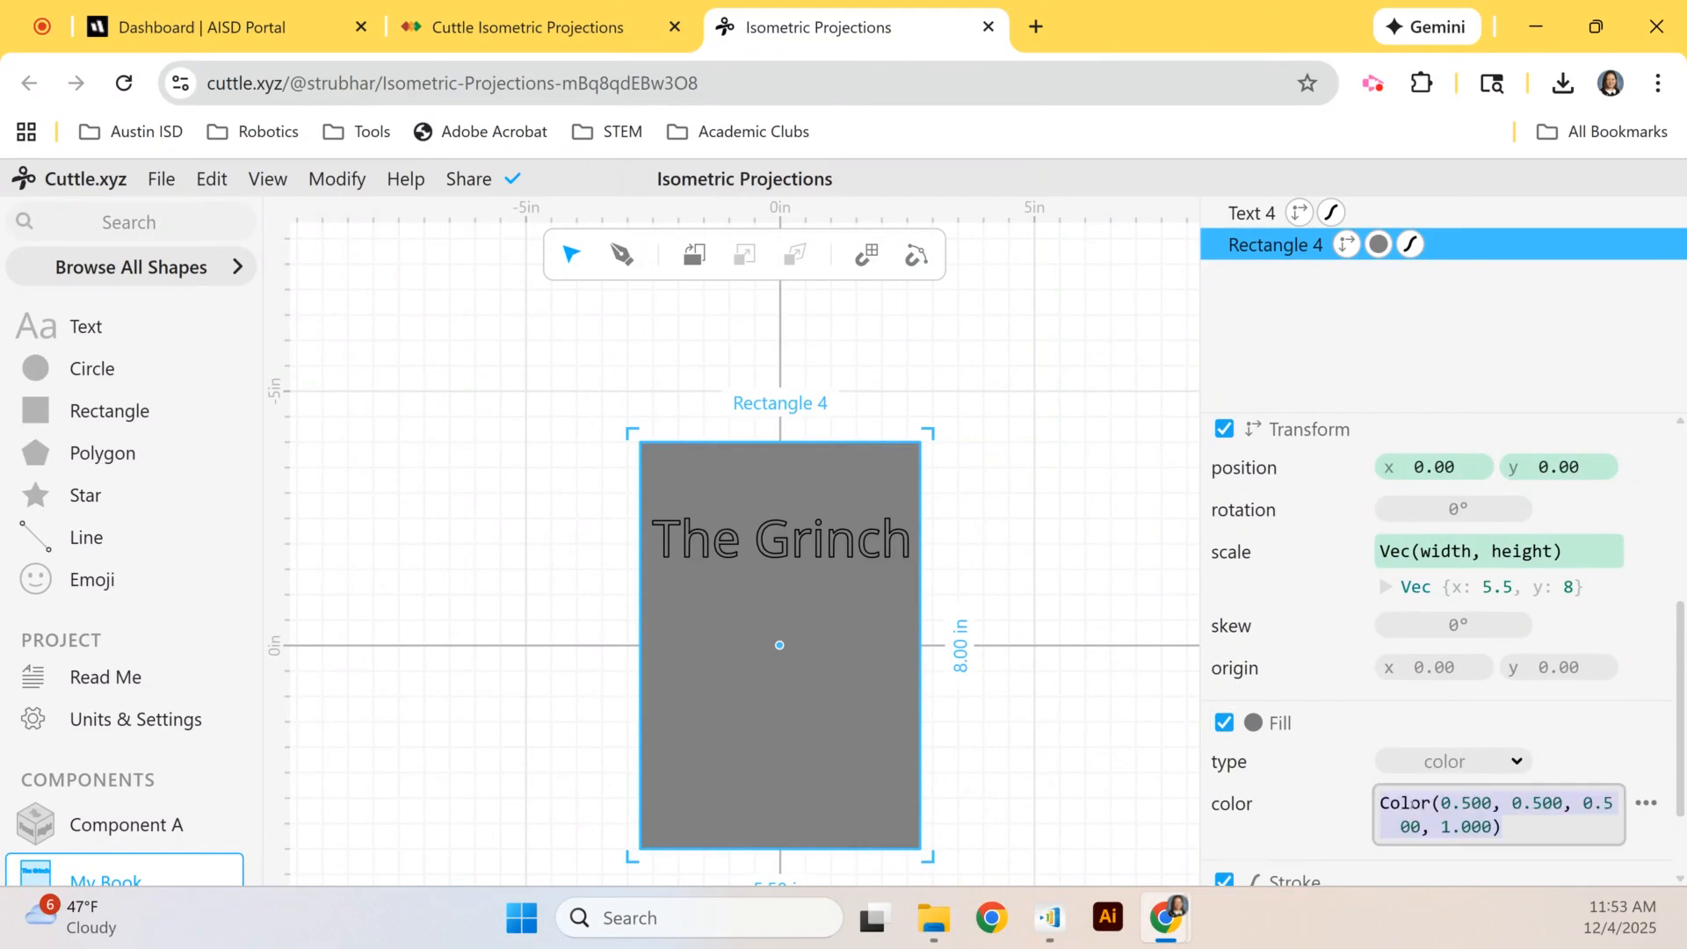
click(1365, 807)
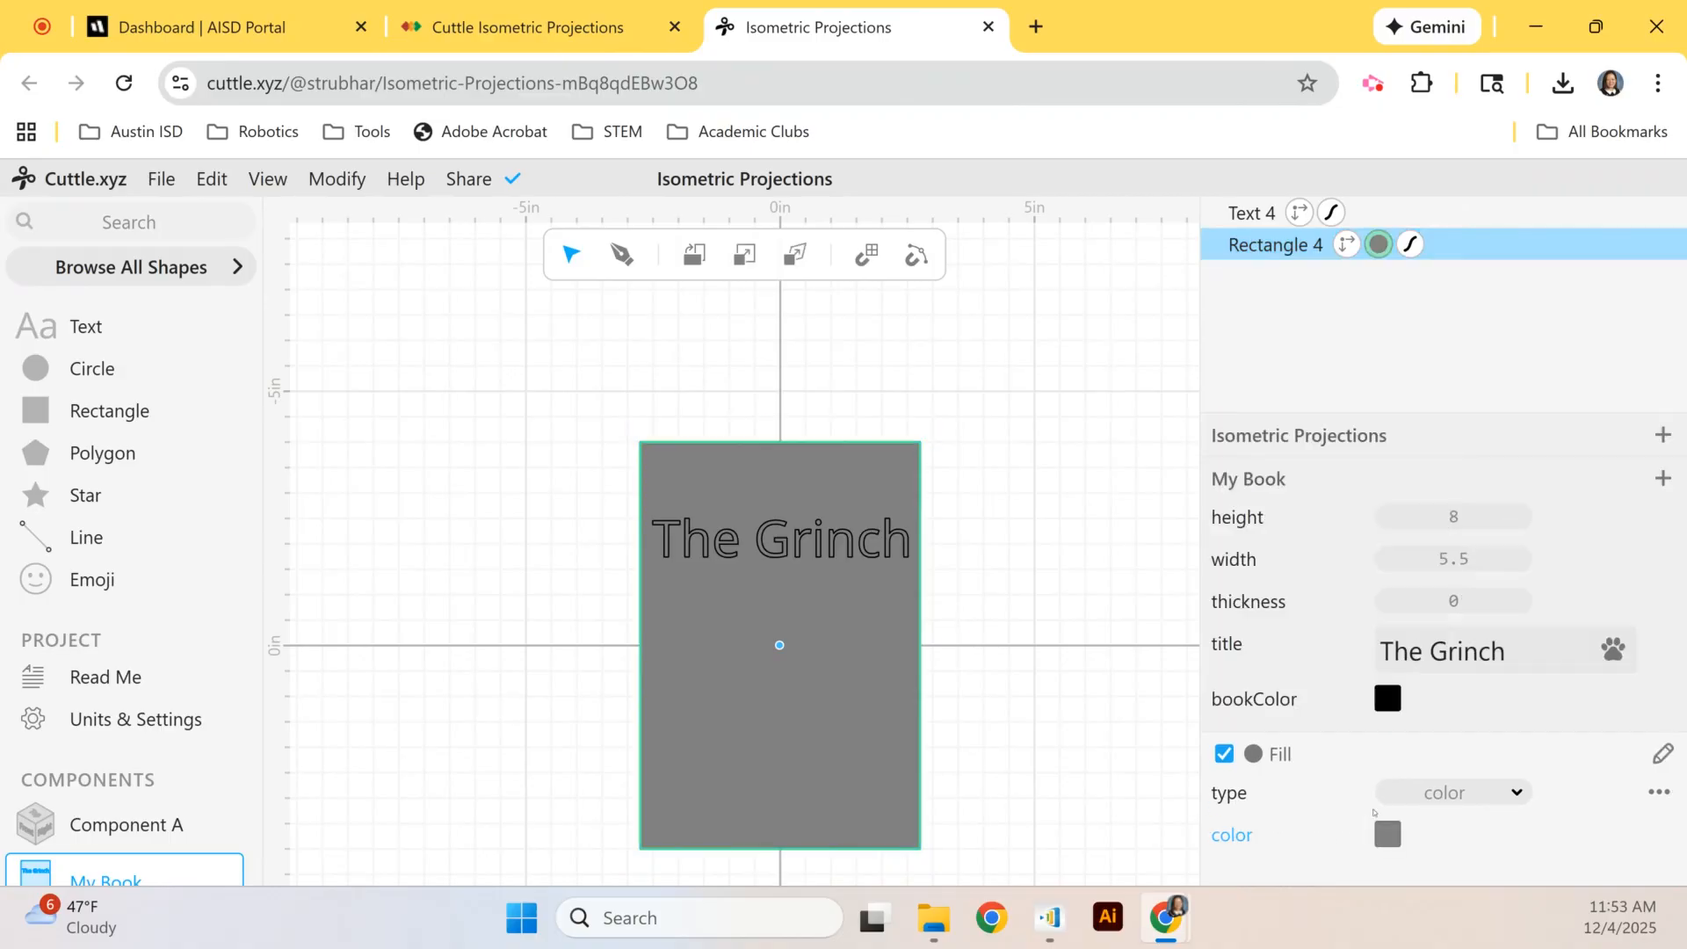
click(1658, 837)
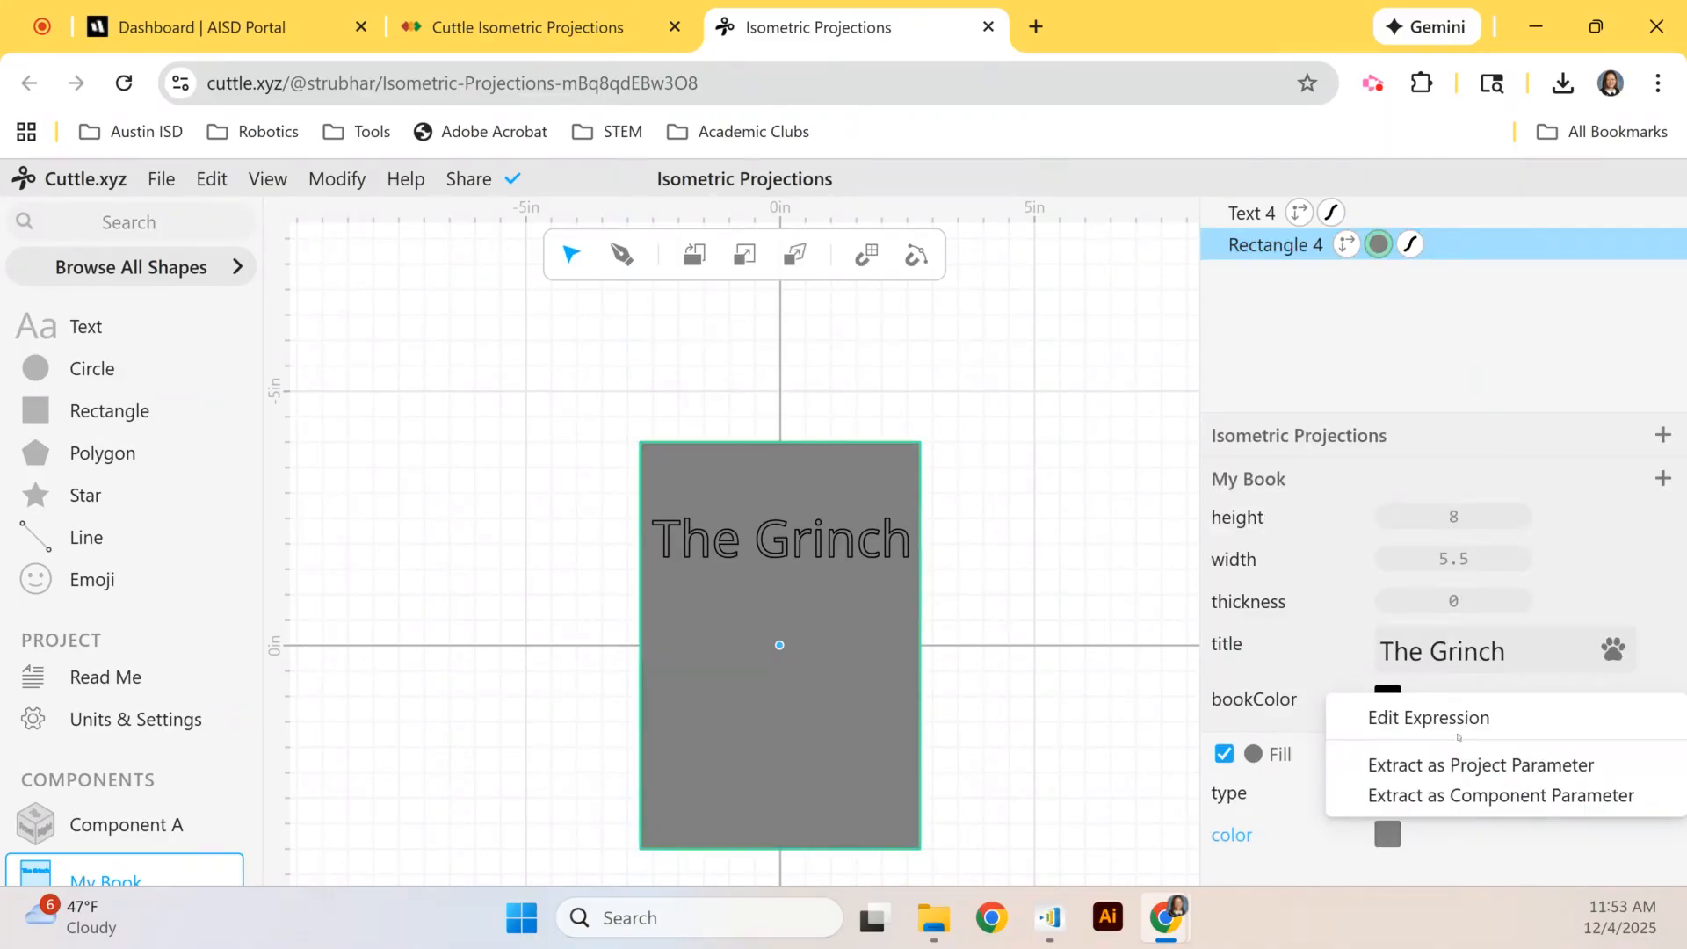
click(1460, 728)
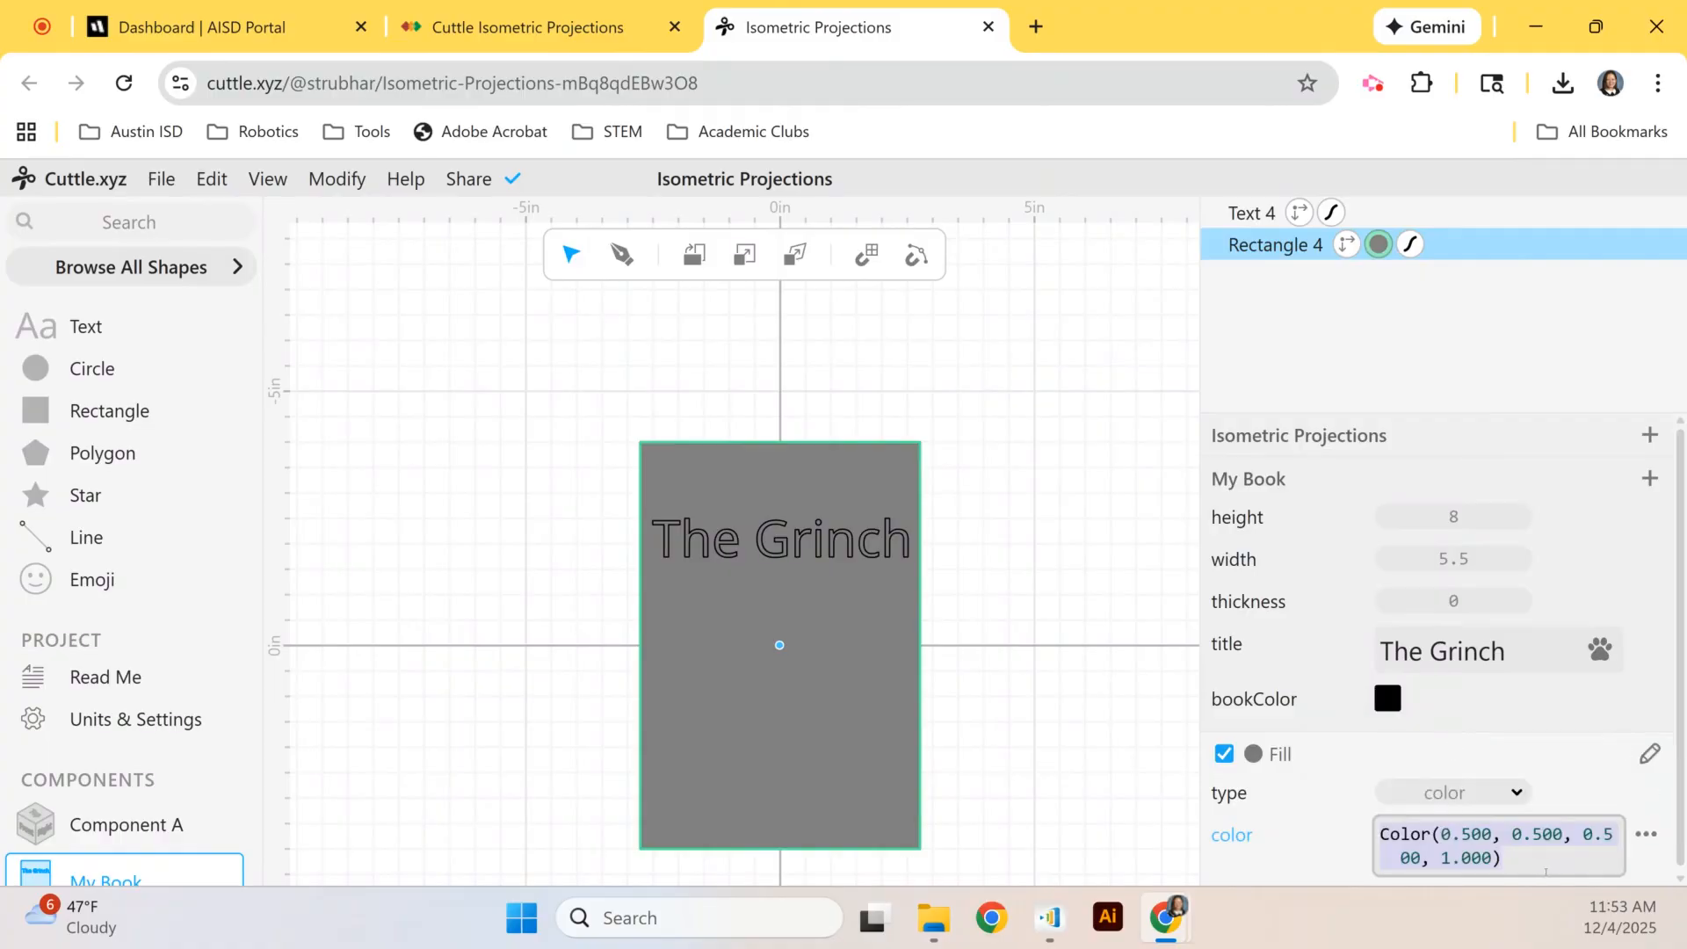
key(ctrl+a)
text(bookColor)
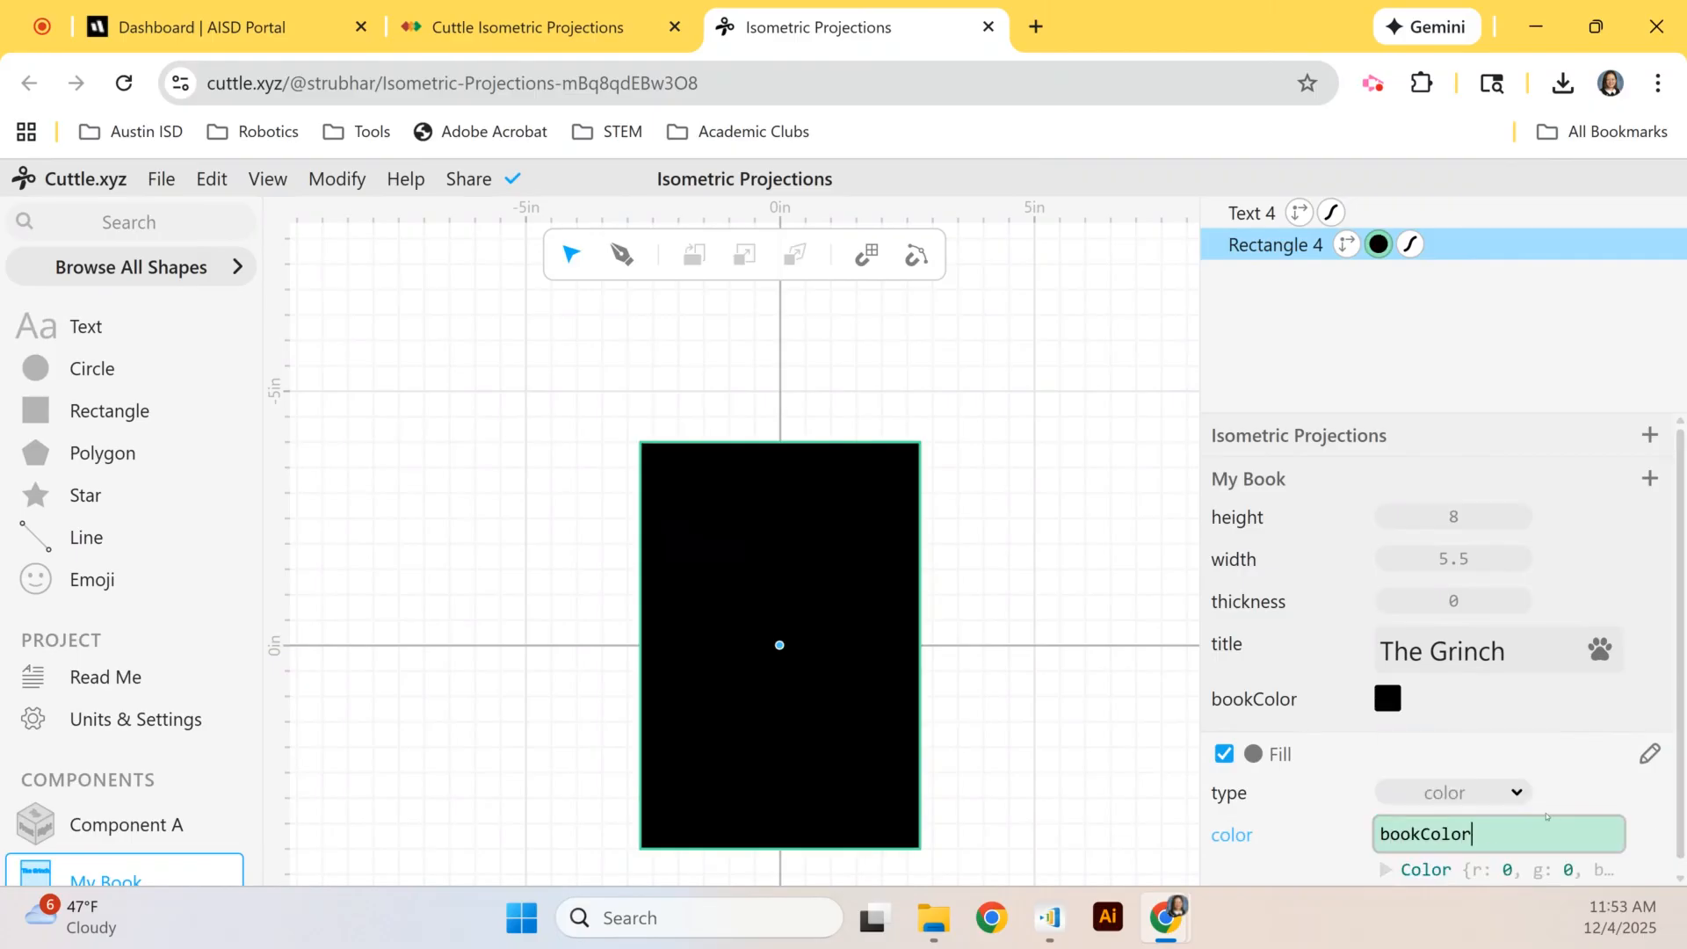
Set the bookColor parameter to the brown #8d7844.
click(1387, 699)
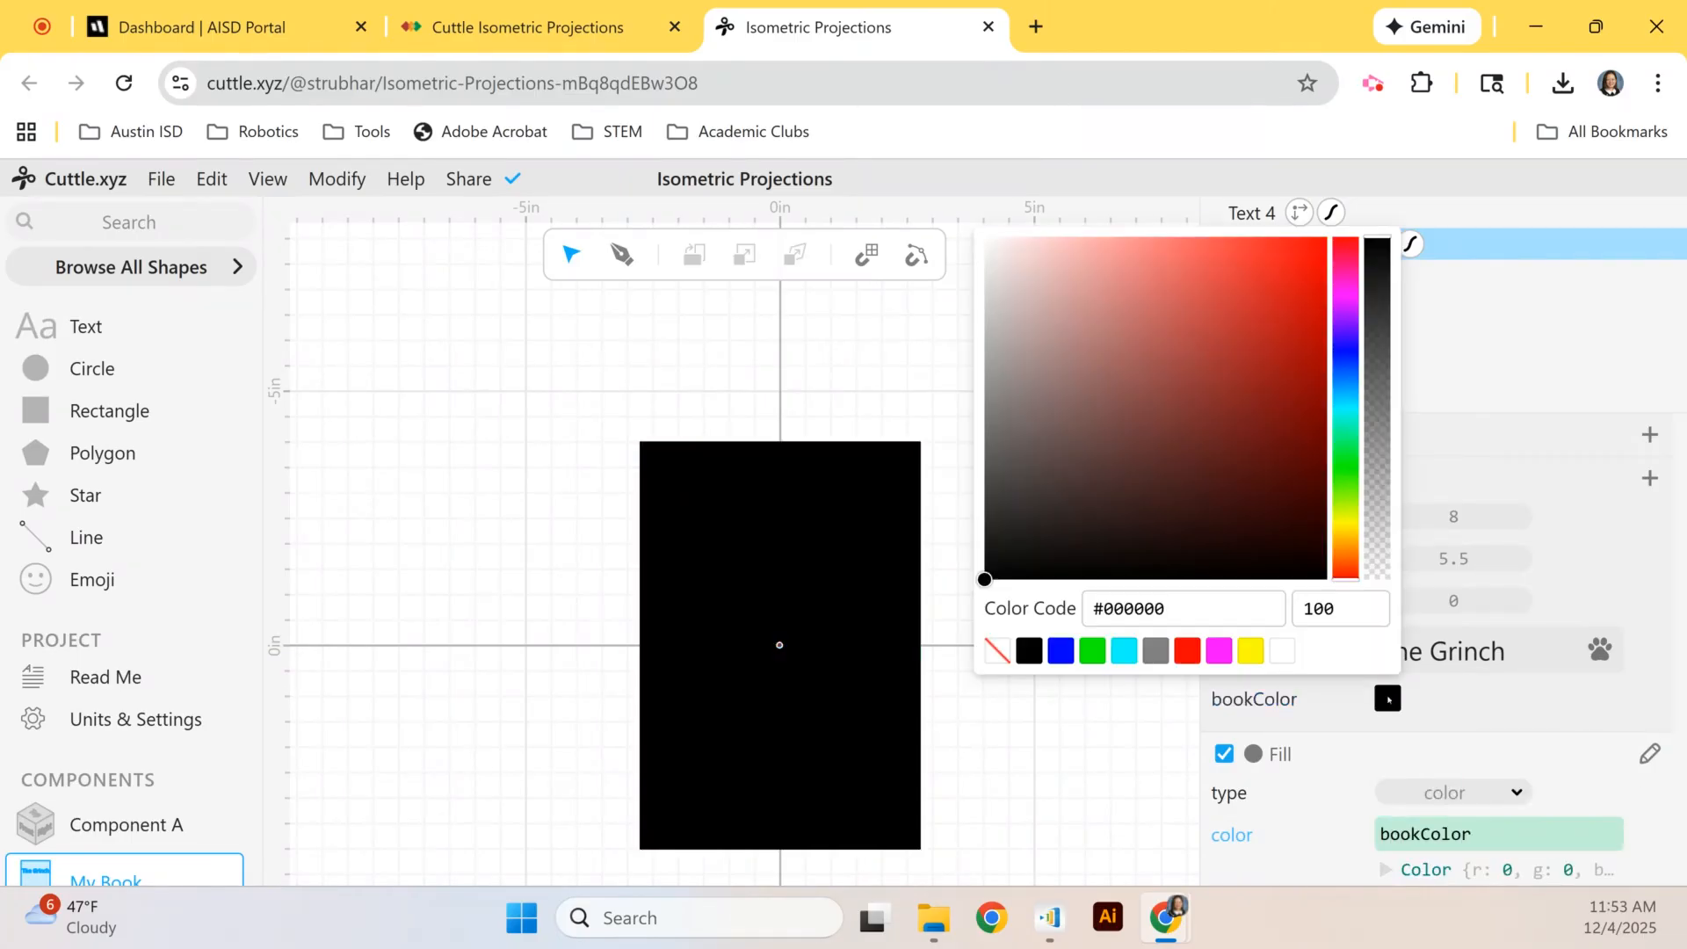
click(1346, 542)
drag(1220, 354, 1162, 390)
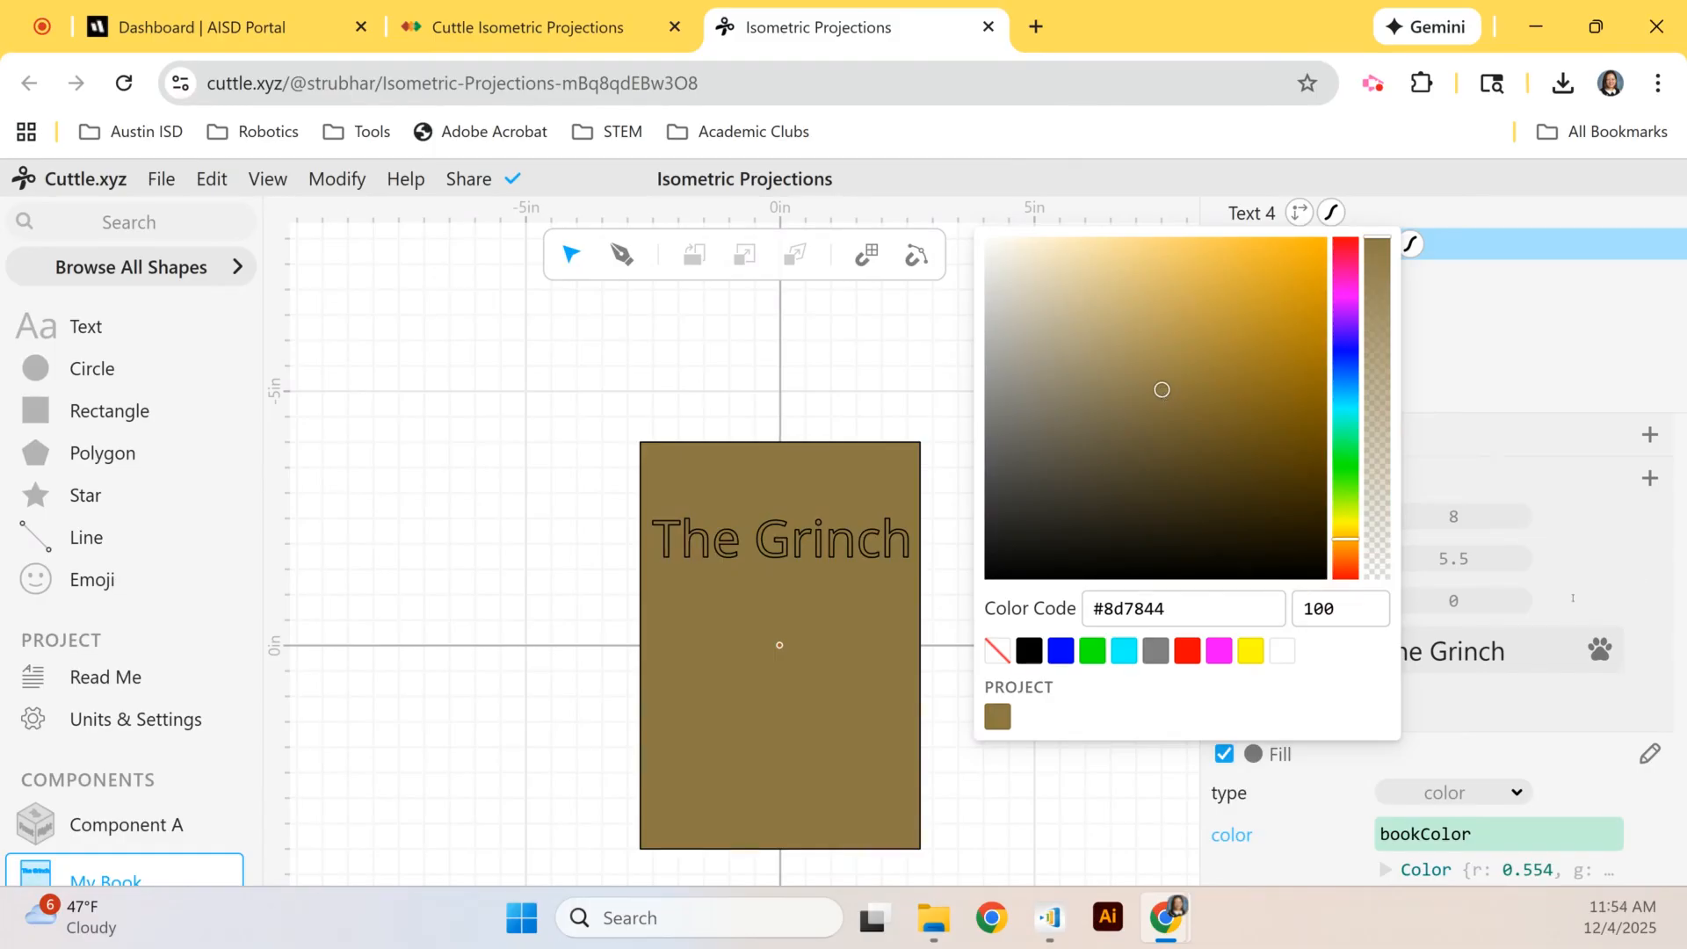
click(839, 558)
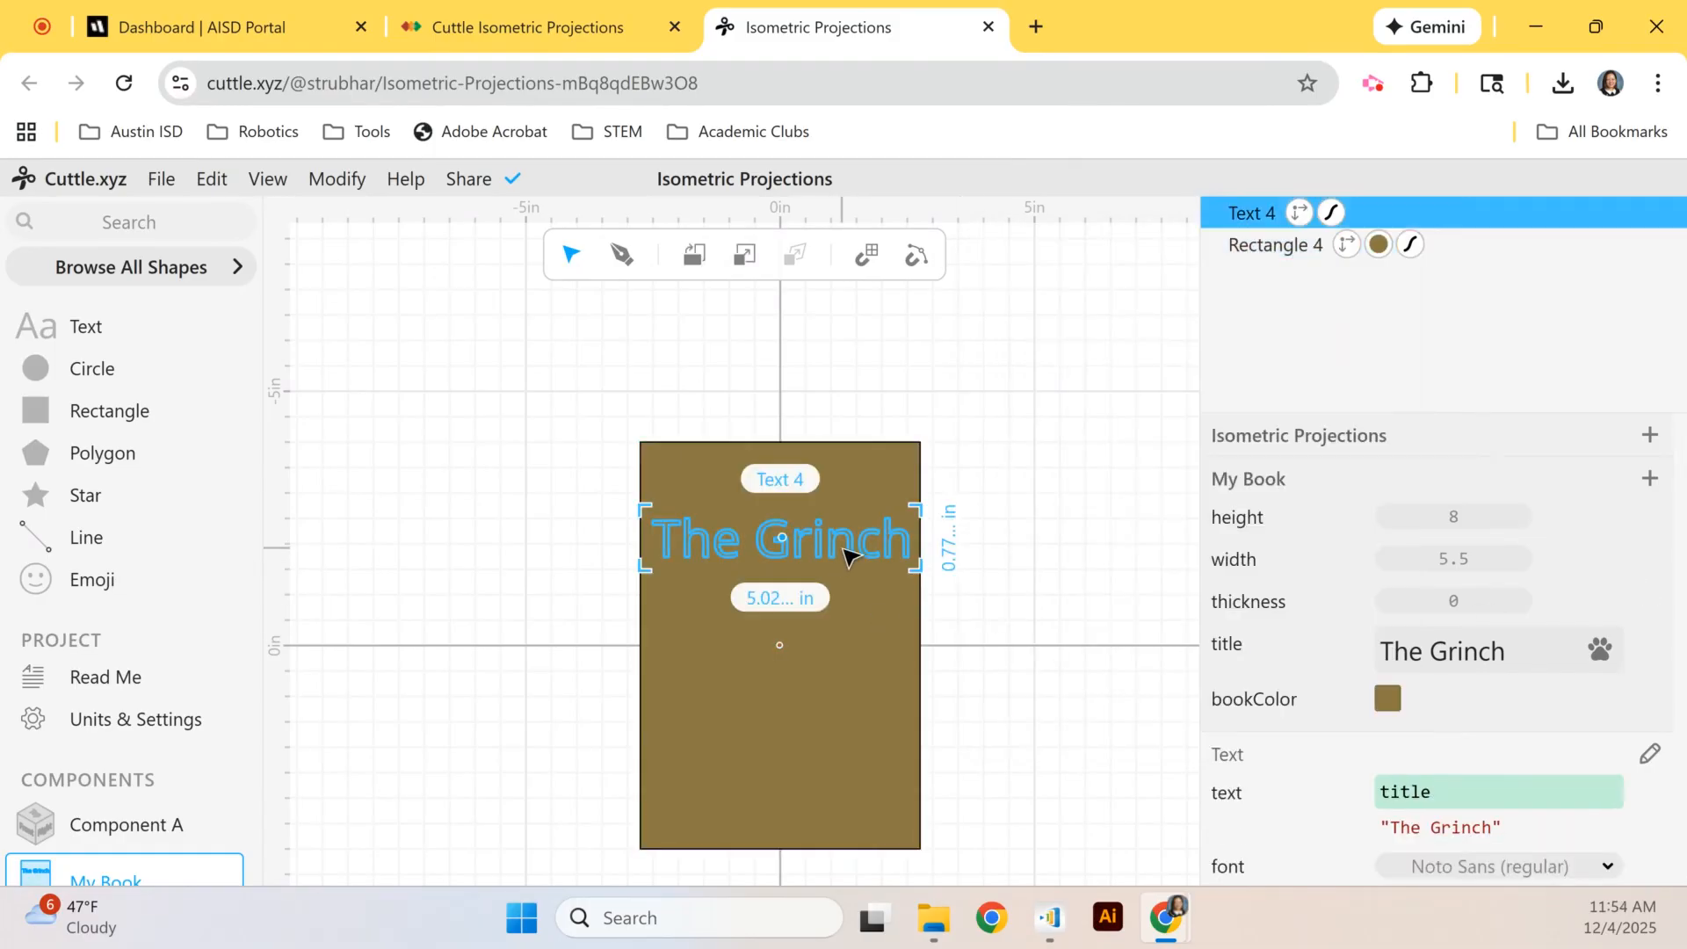
Enable the title text's fill and set its color to white.
scroll(1192, 697, down, 1)
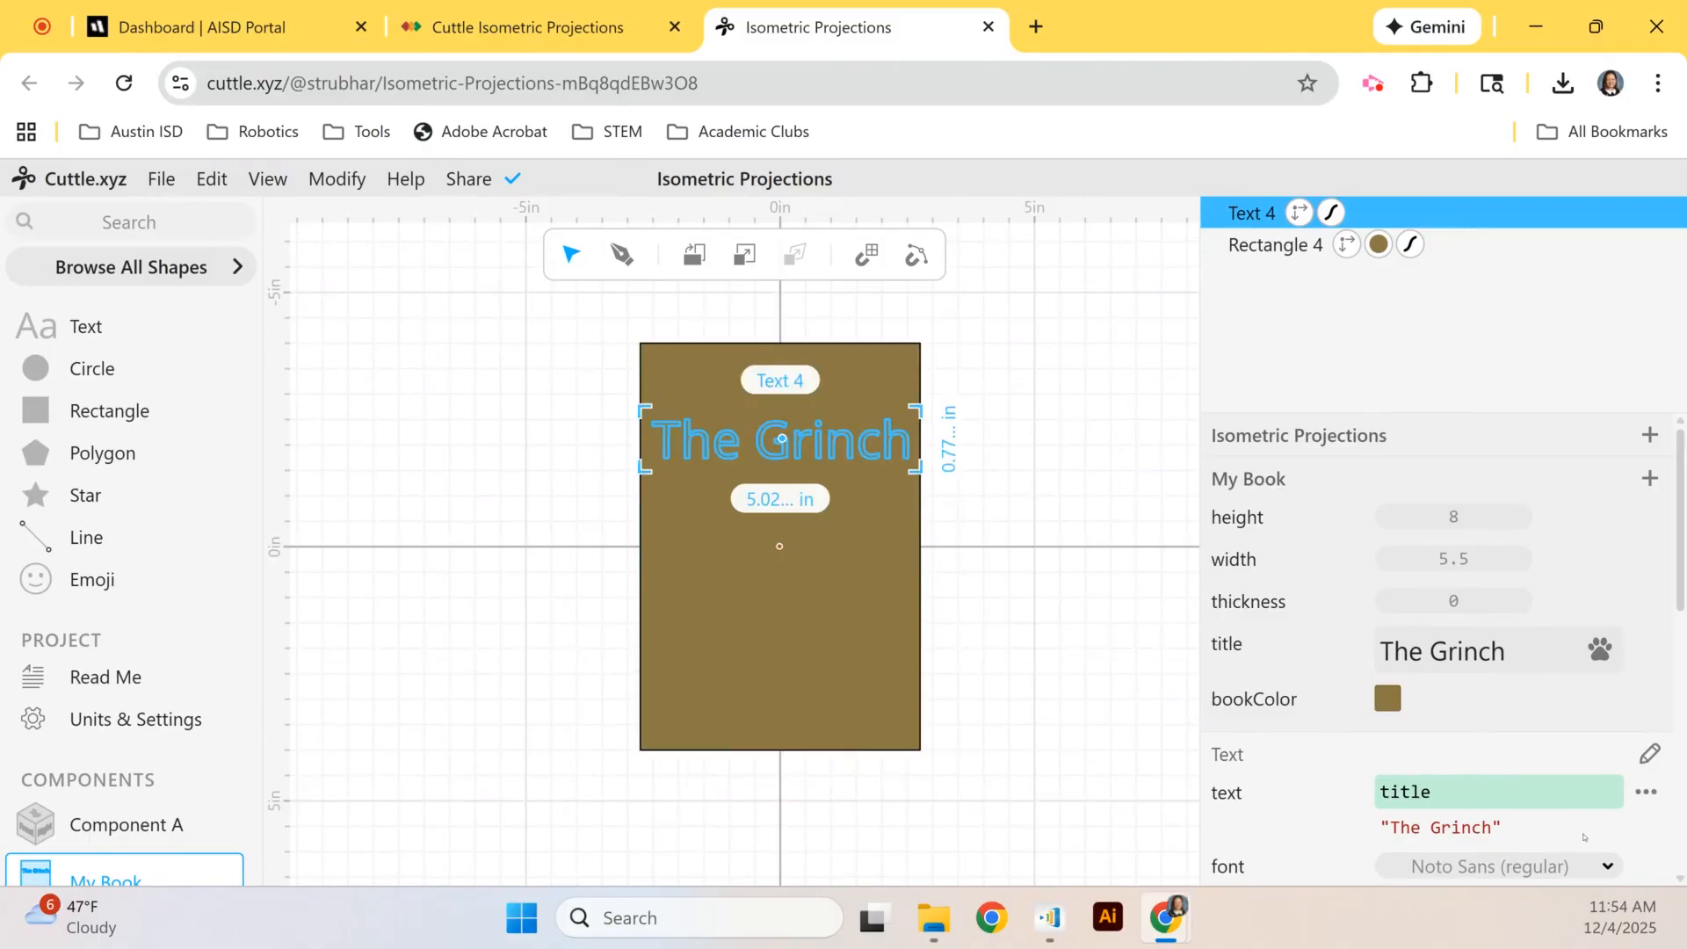
scroll(1584, 838, down, 5)
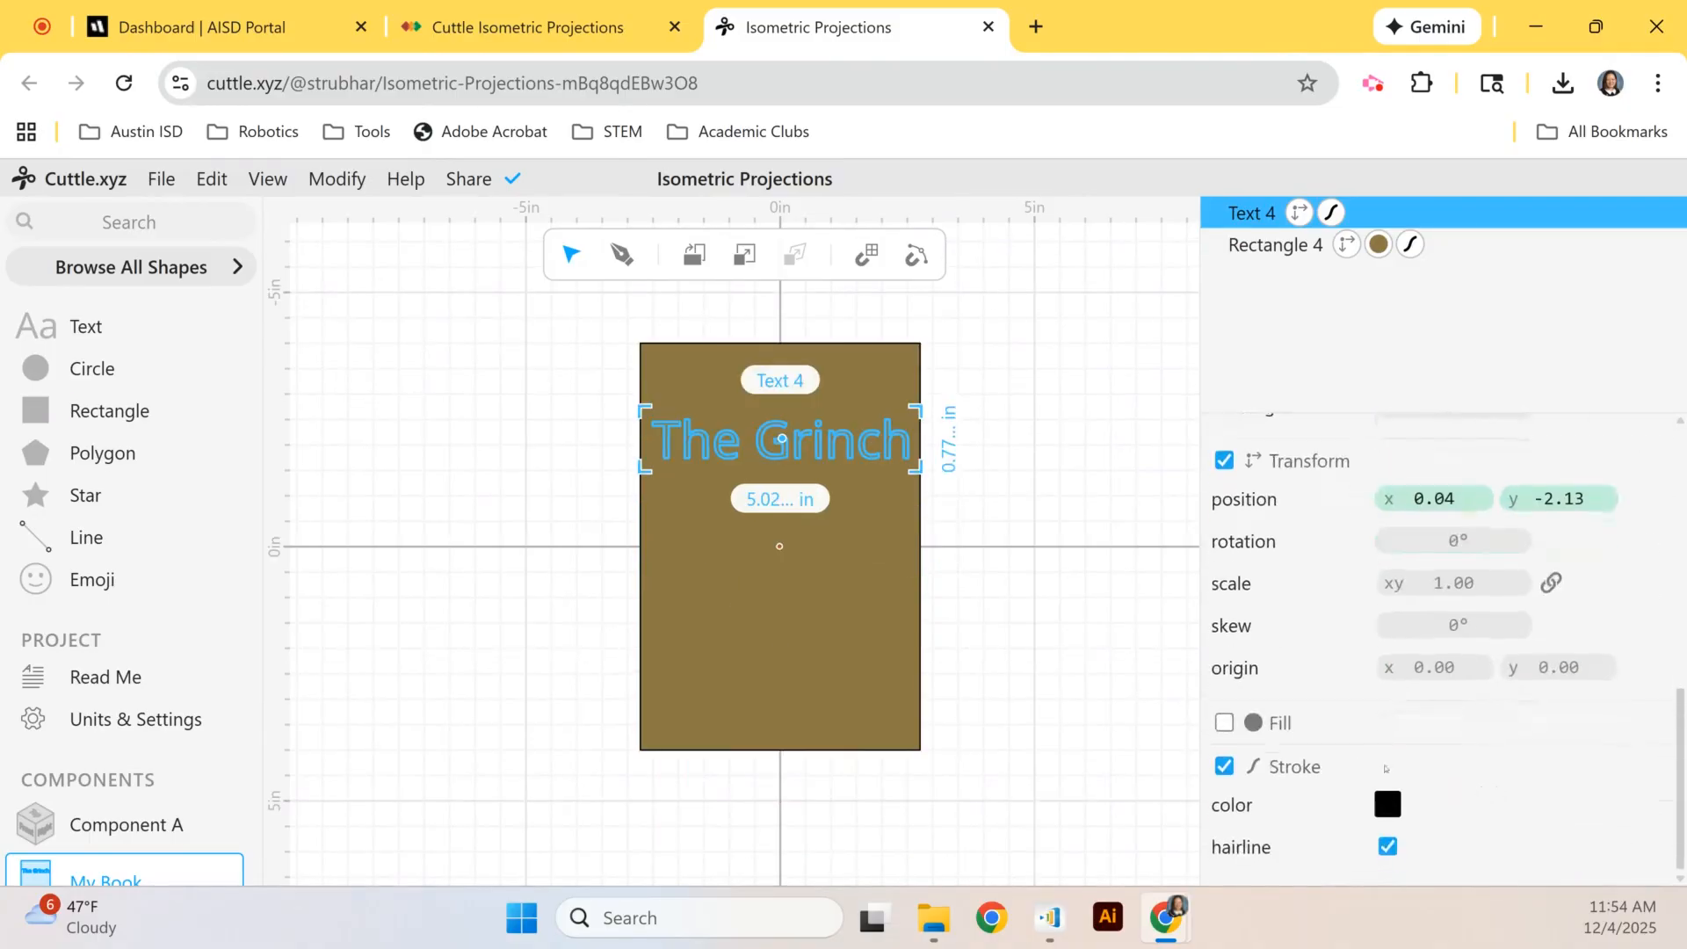
click(1268, 724)
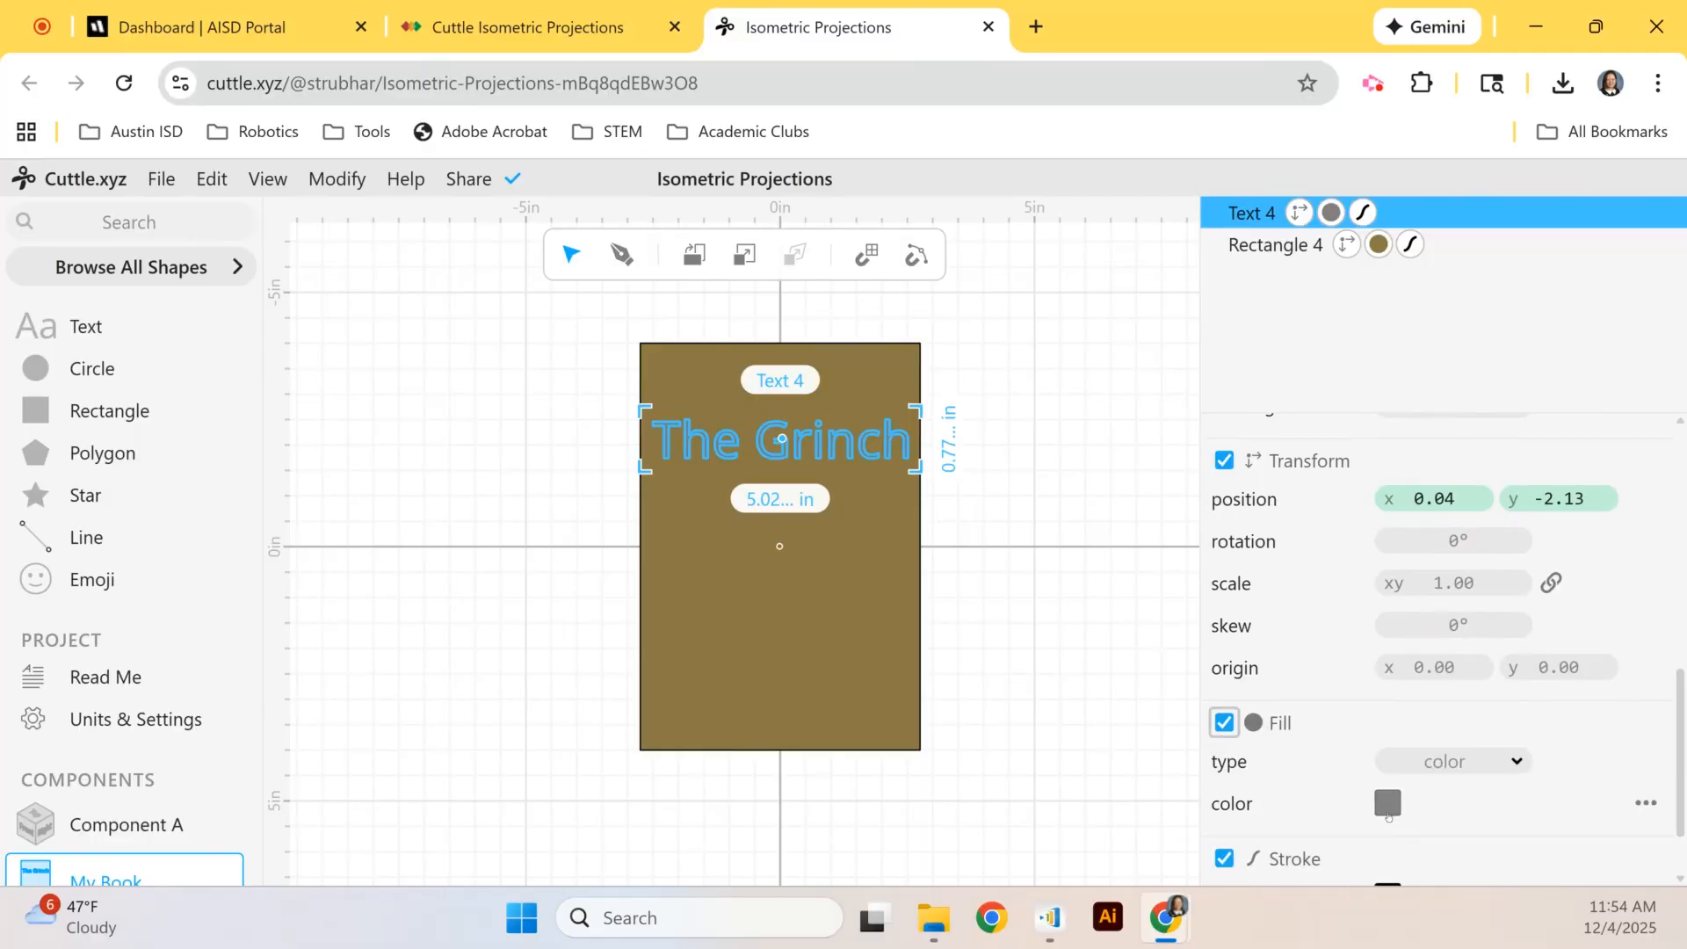
click(1388, 804)
click(1287, 693)
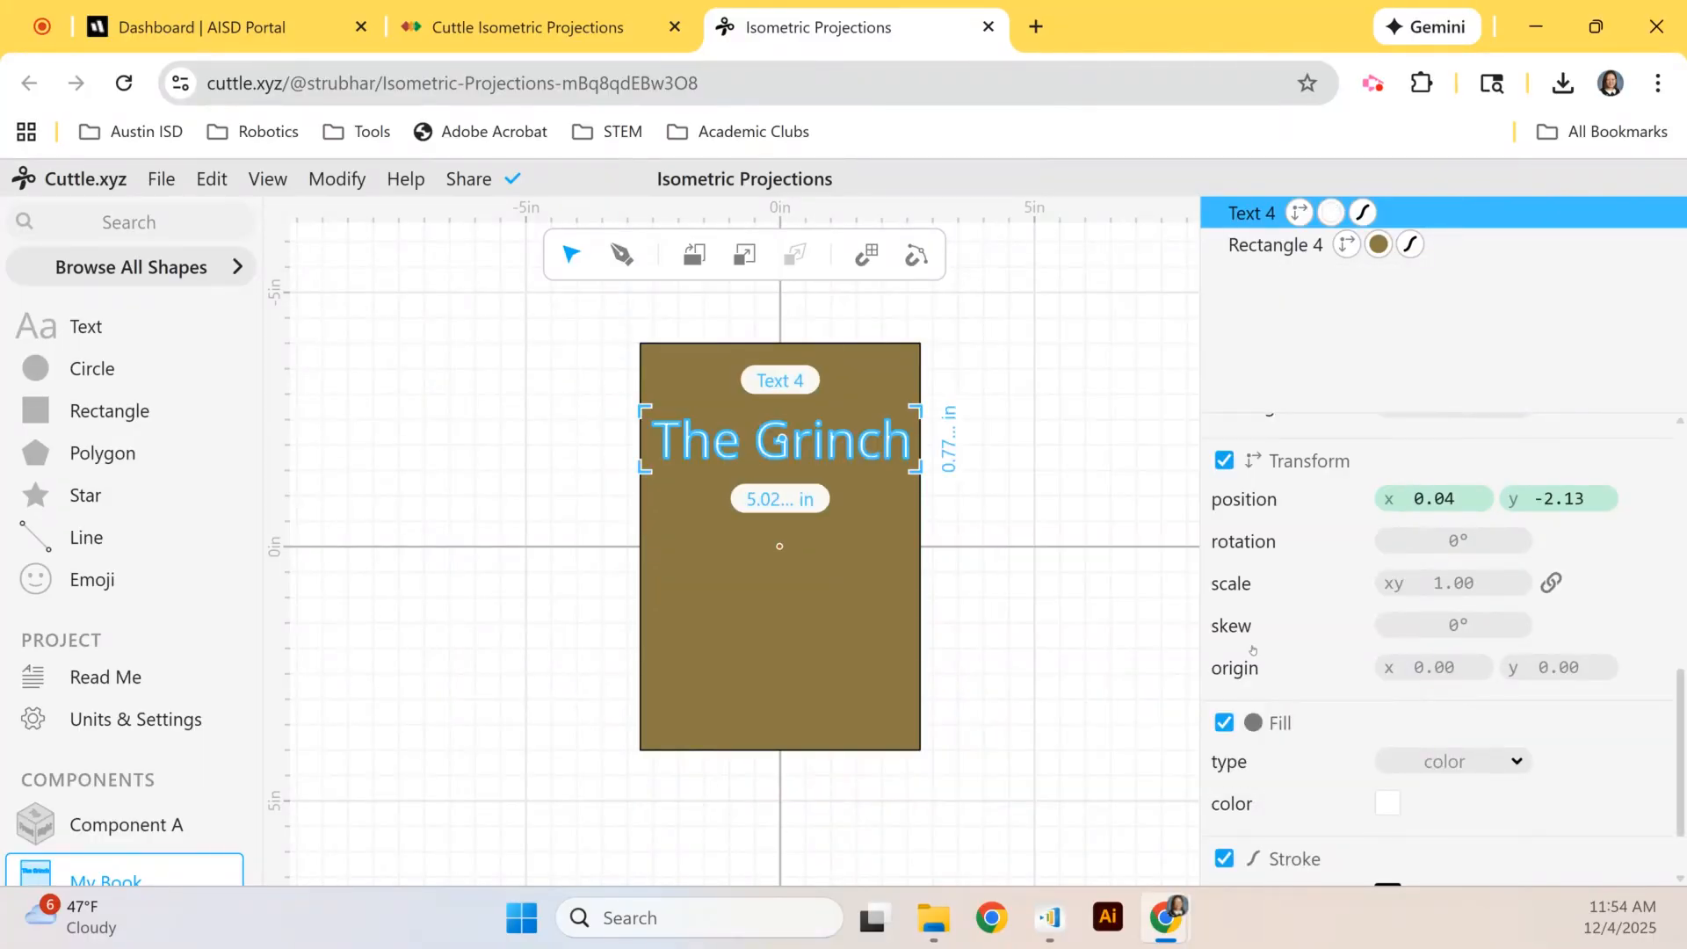
click(1097, 434)
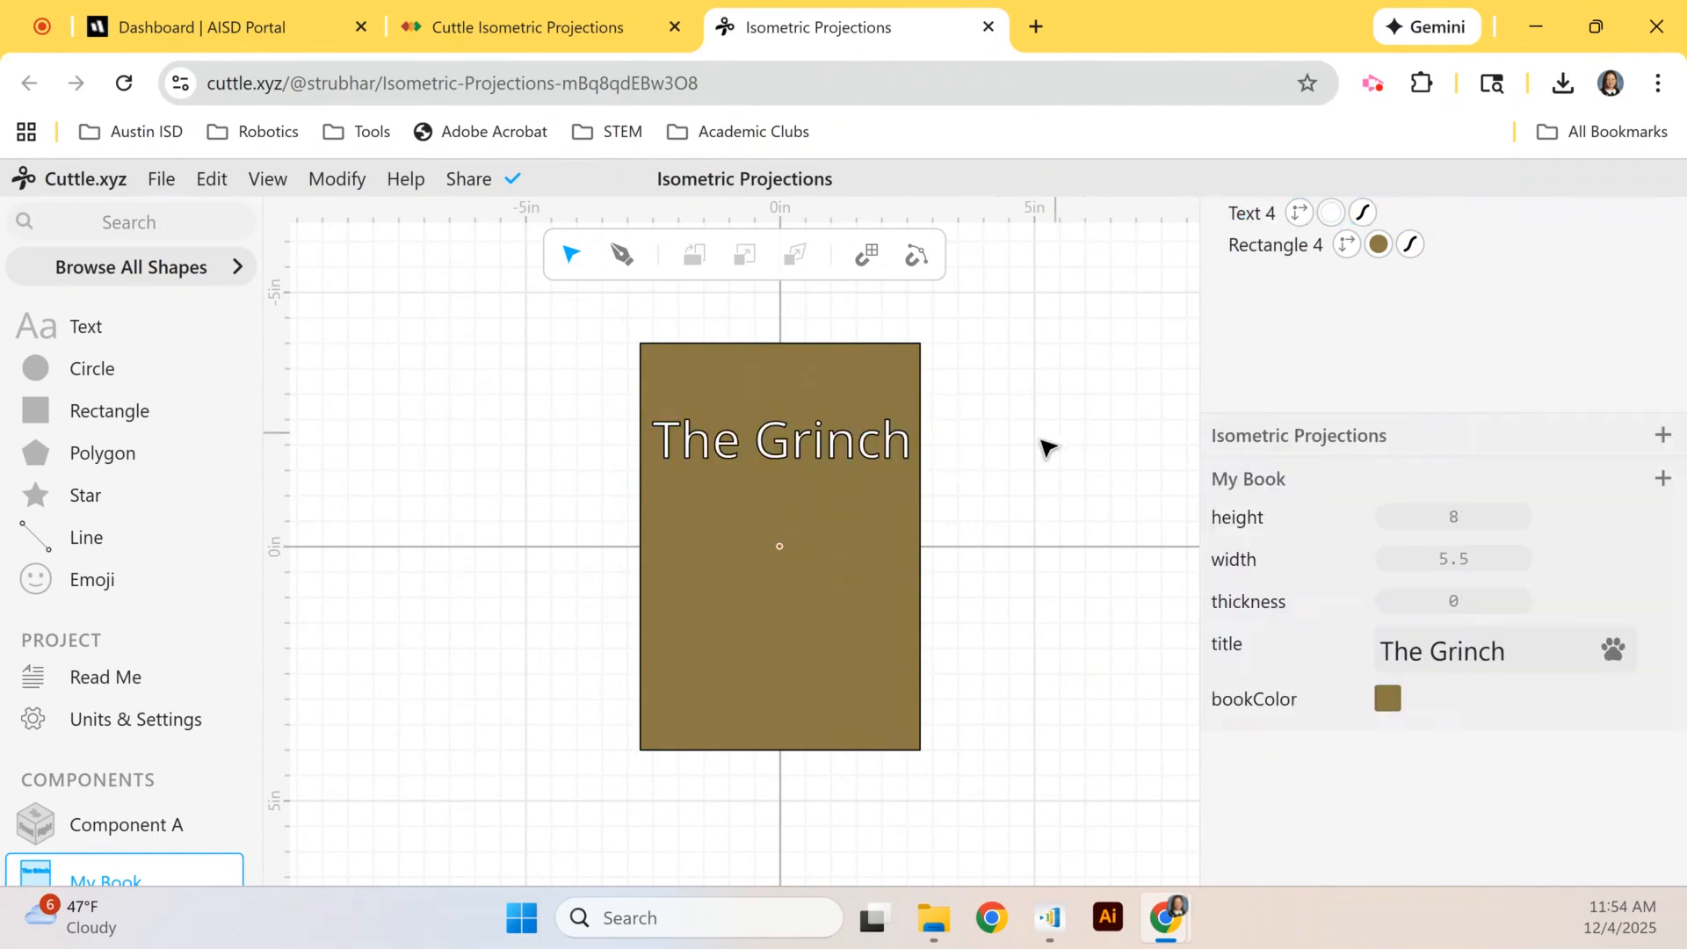
drag(1057, 392, 1043, 466)
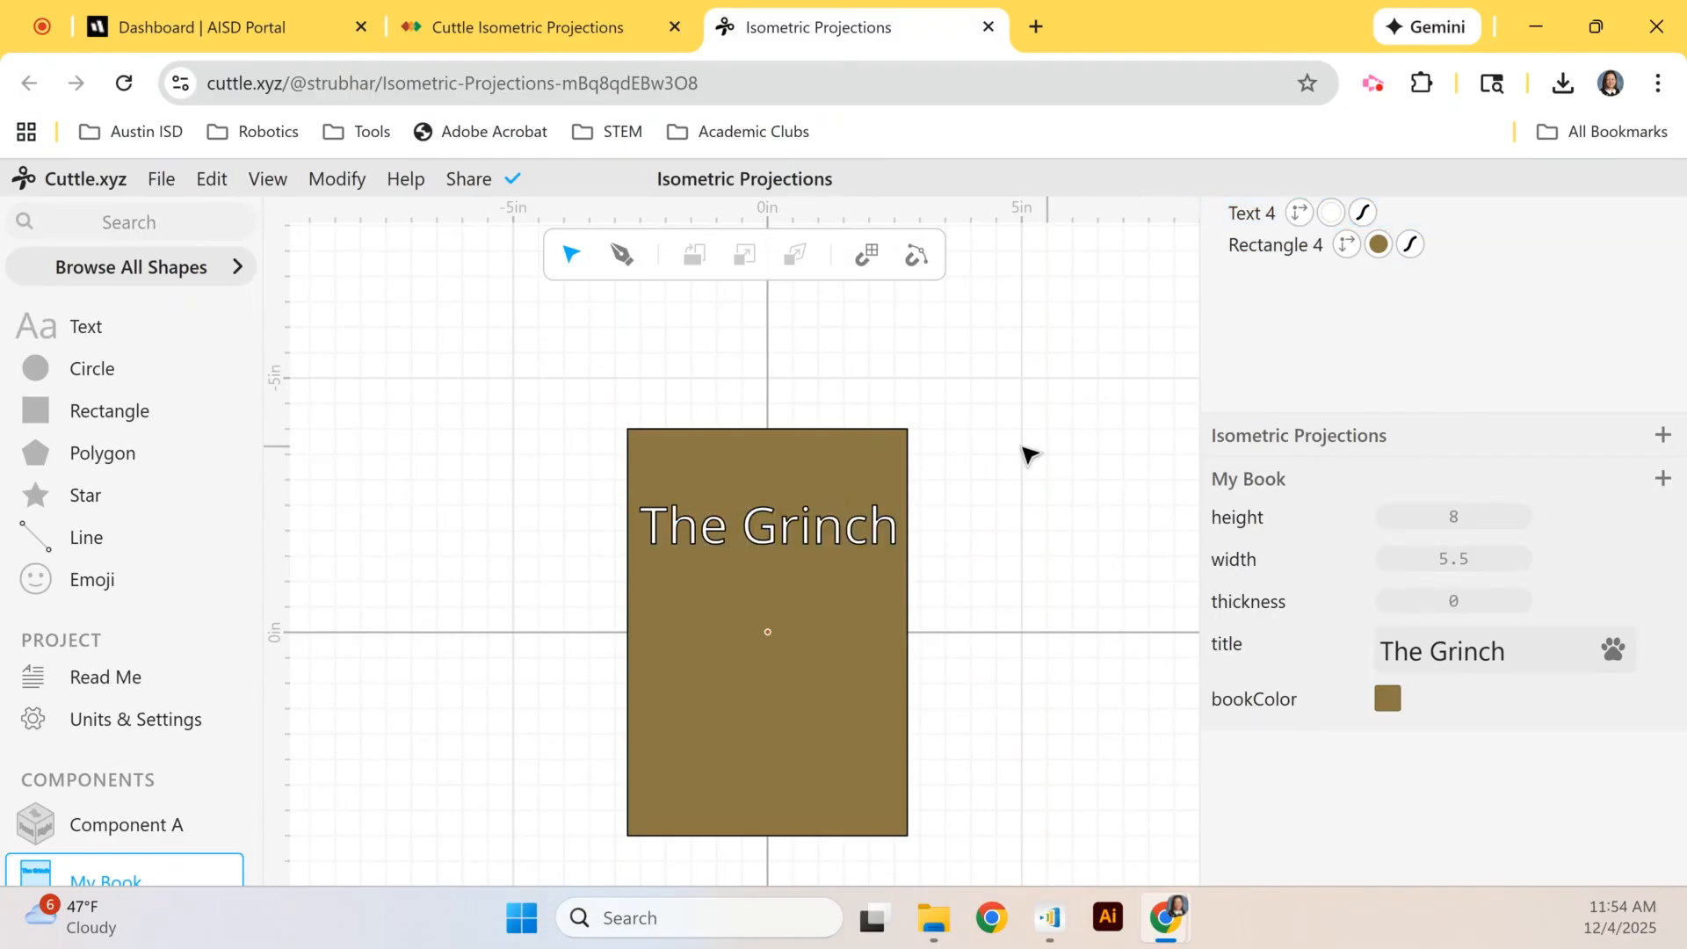
Group the title text and the cover rectangle together.
click(911, 450)
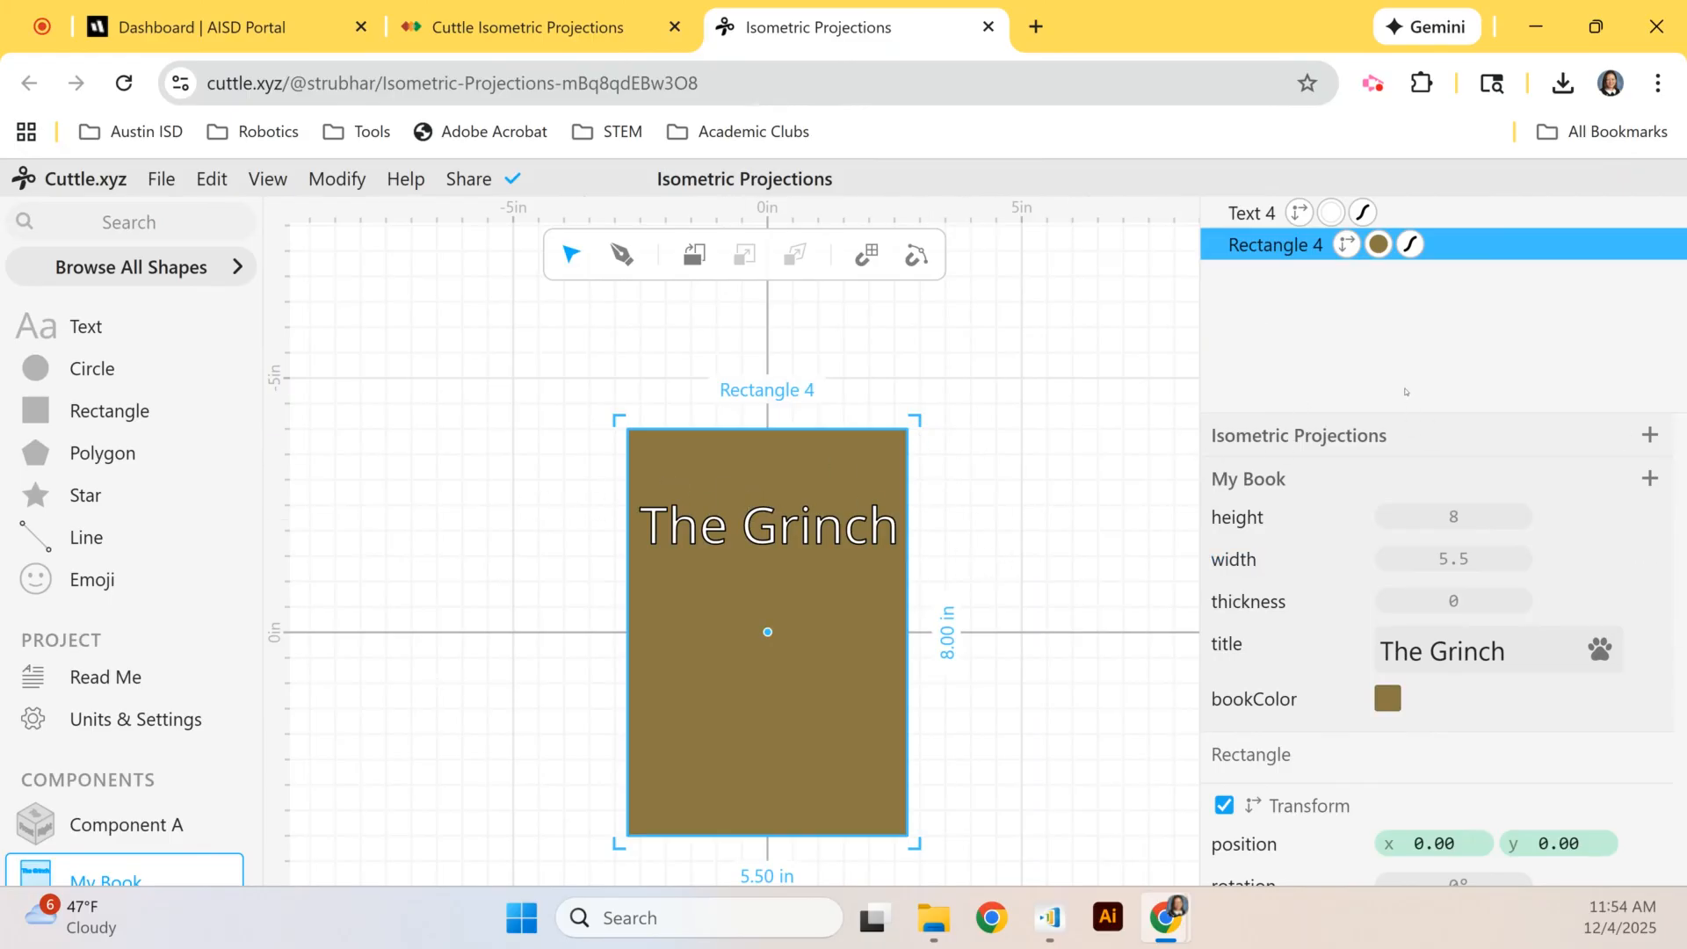
shift+click(1262, 213)
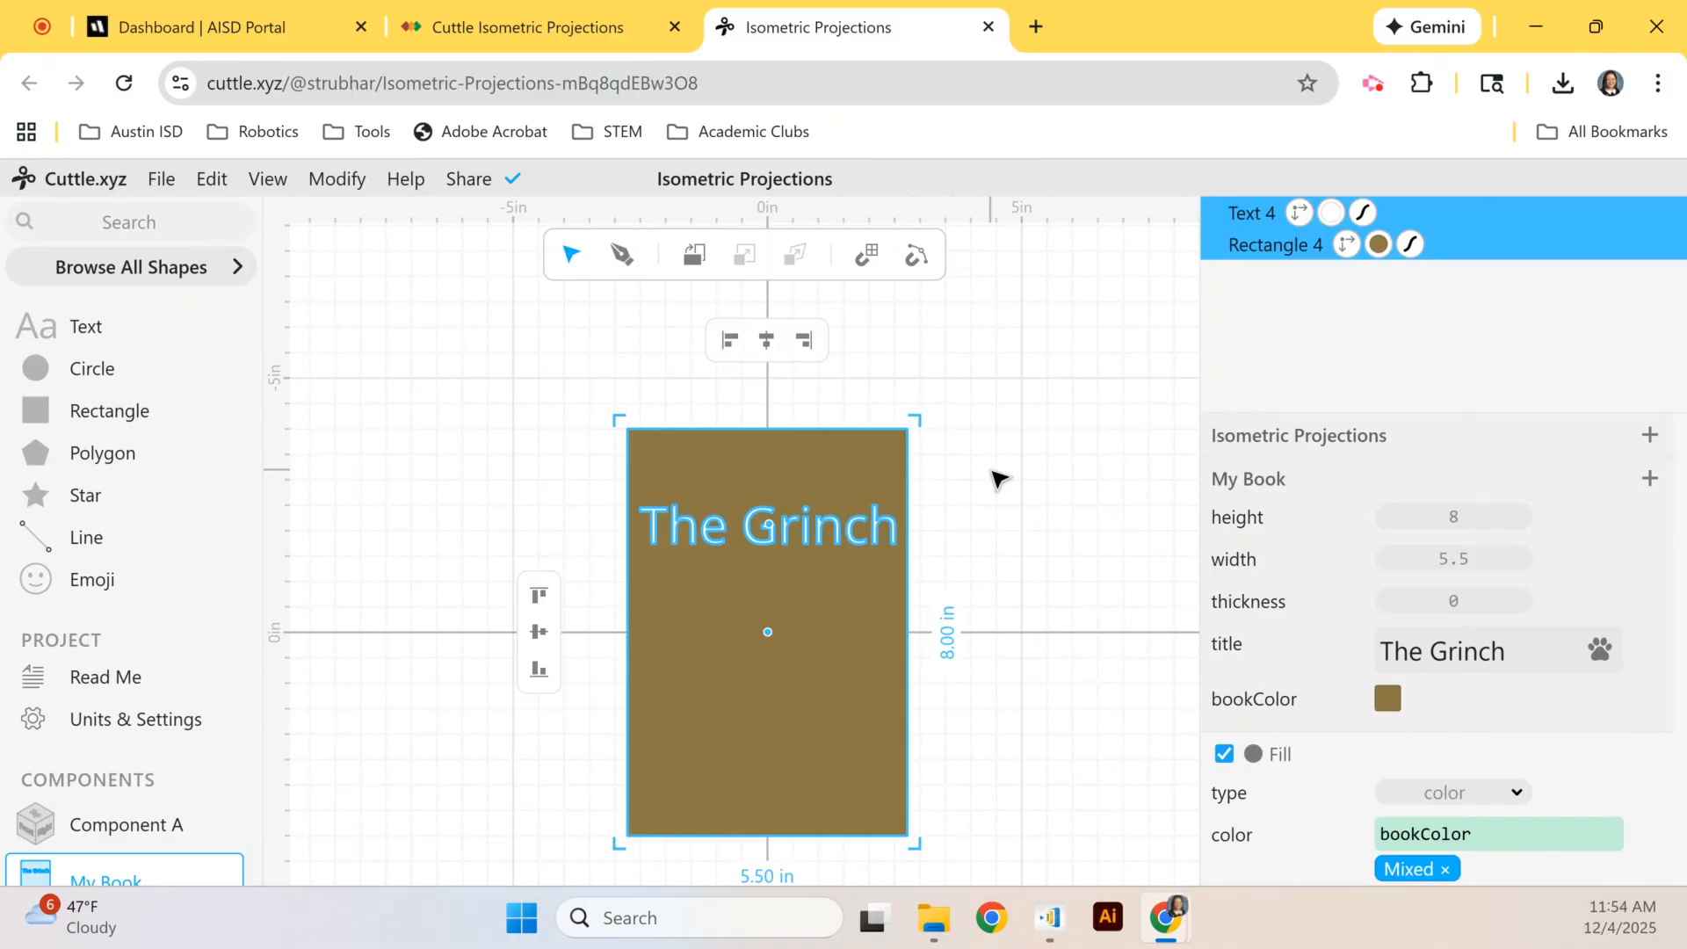
key(ctrl+g)
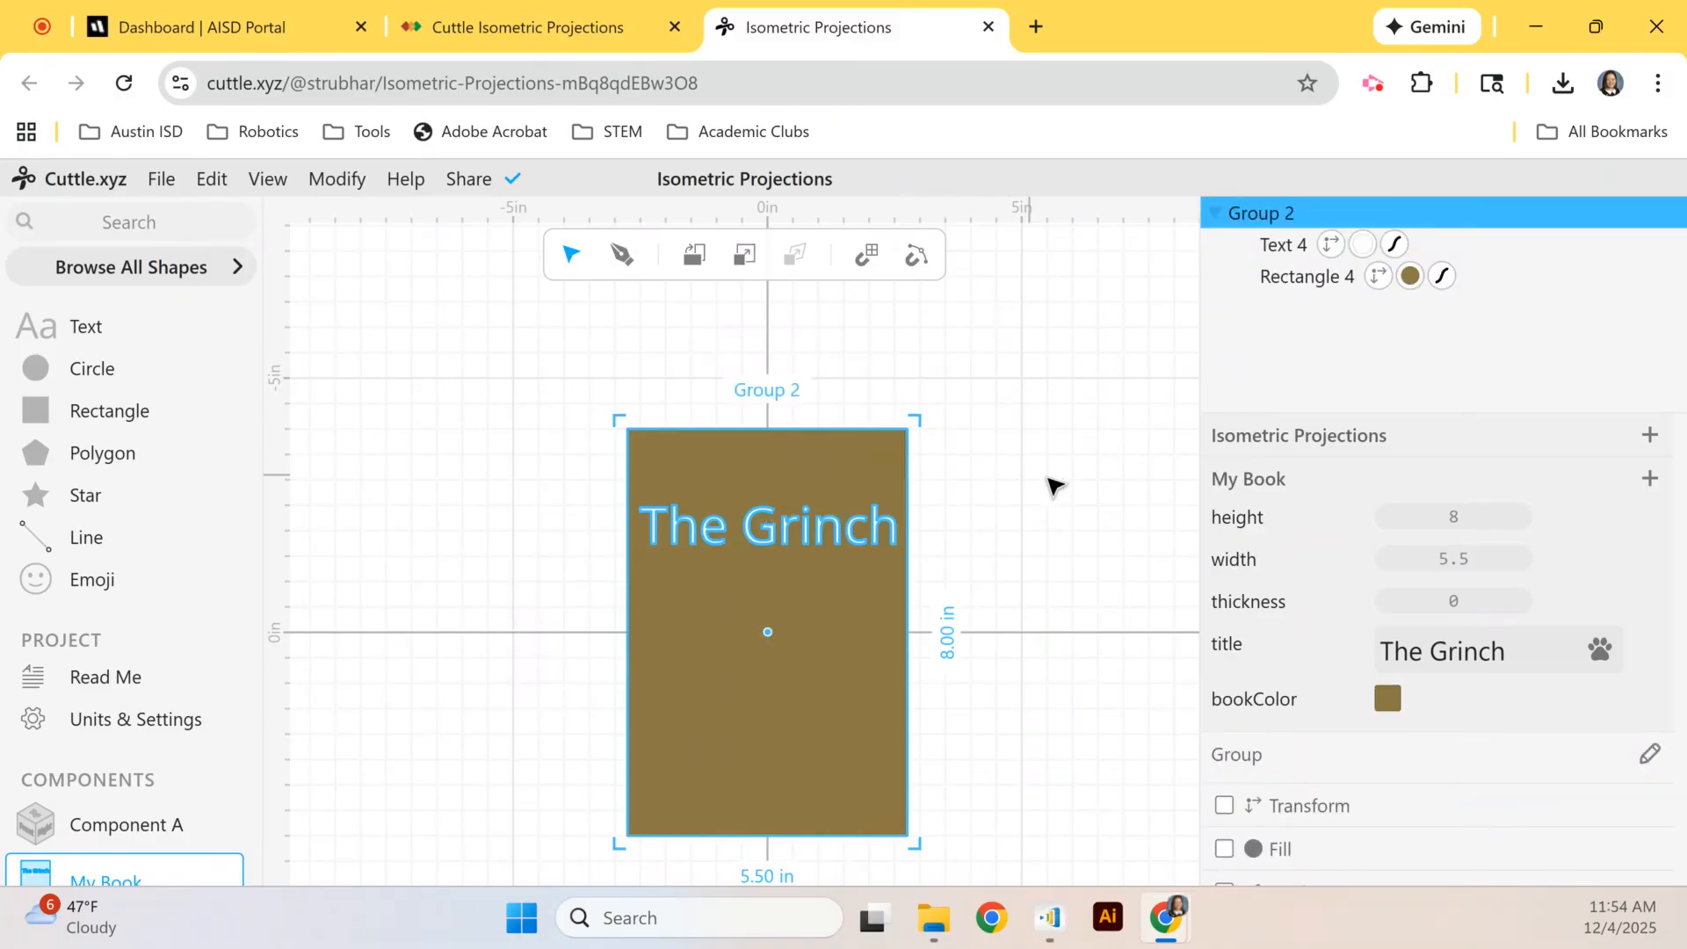
Enable the group's transform and set its rotation and skew to -30°.
right_click(1293, 250)
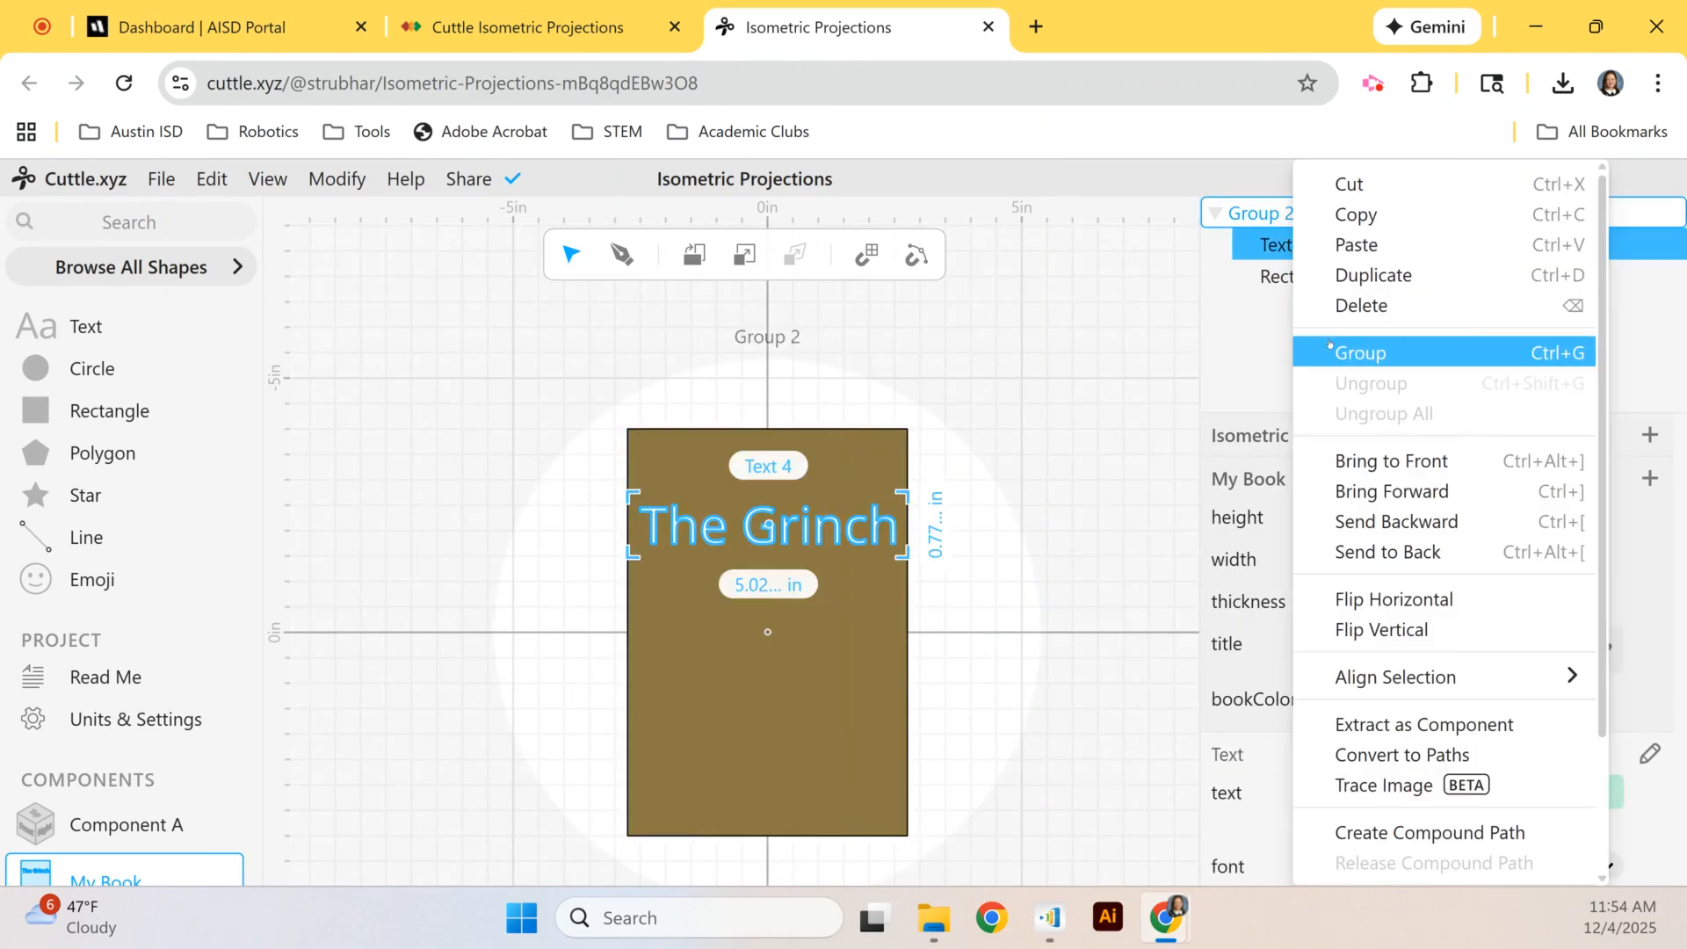
click(1254, 215)
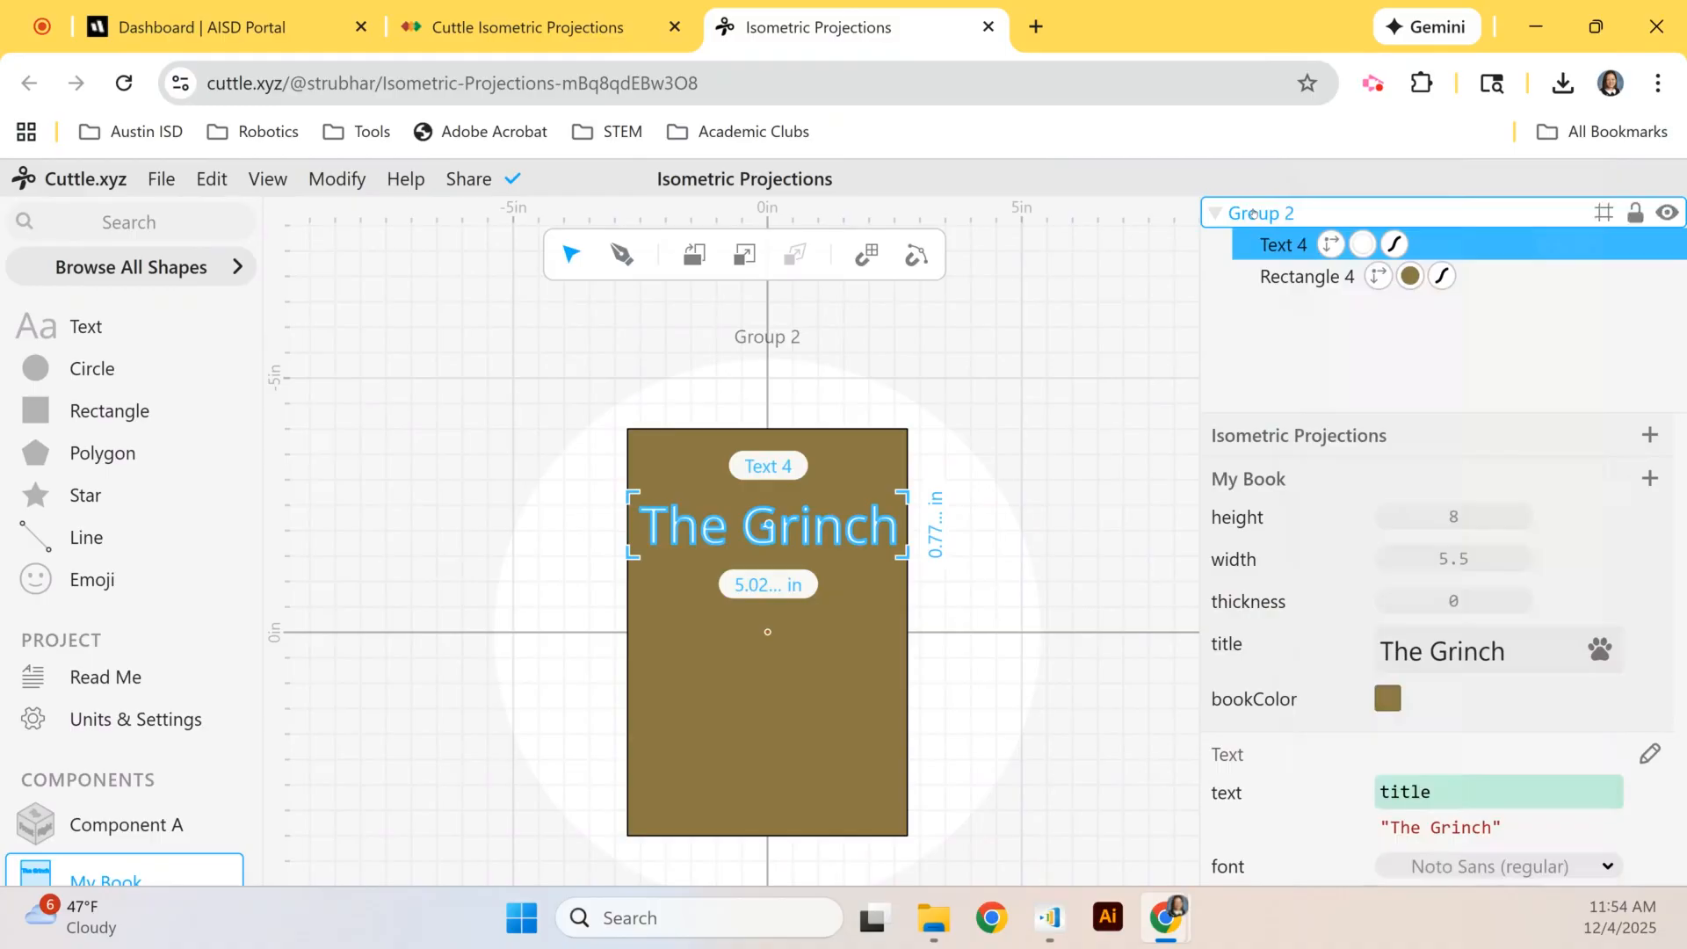
click(1405, 211)
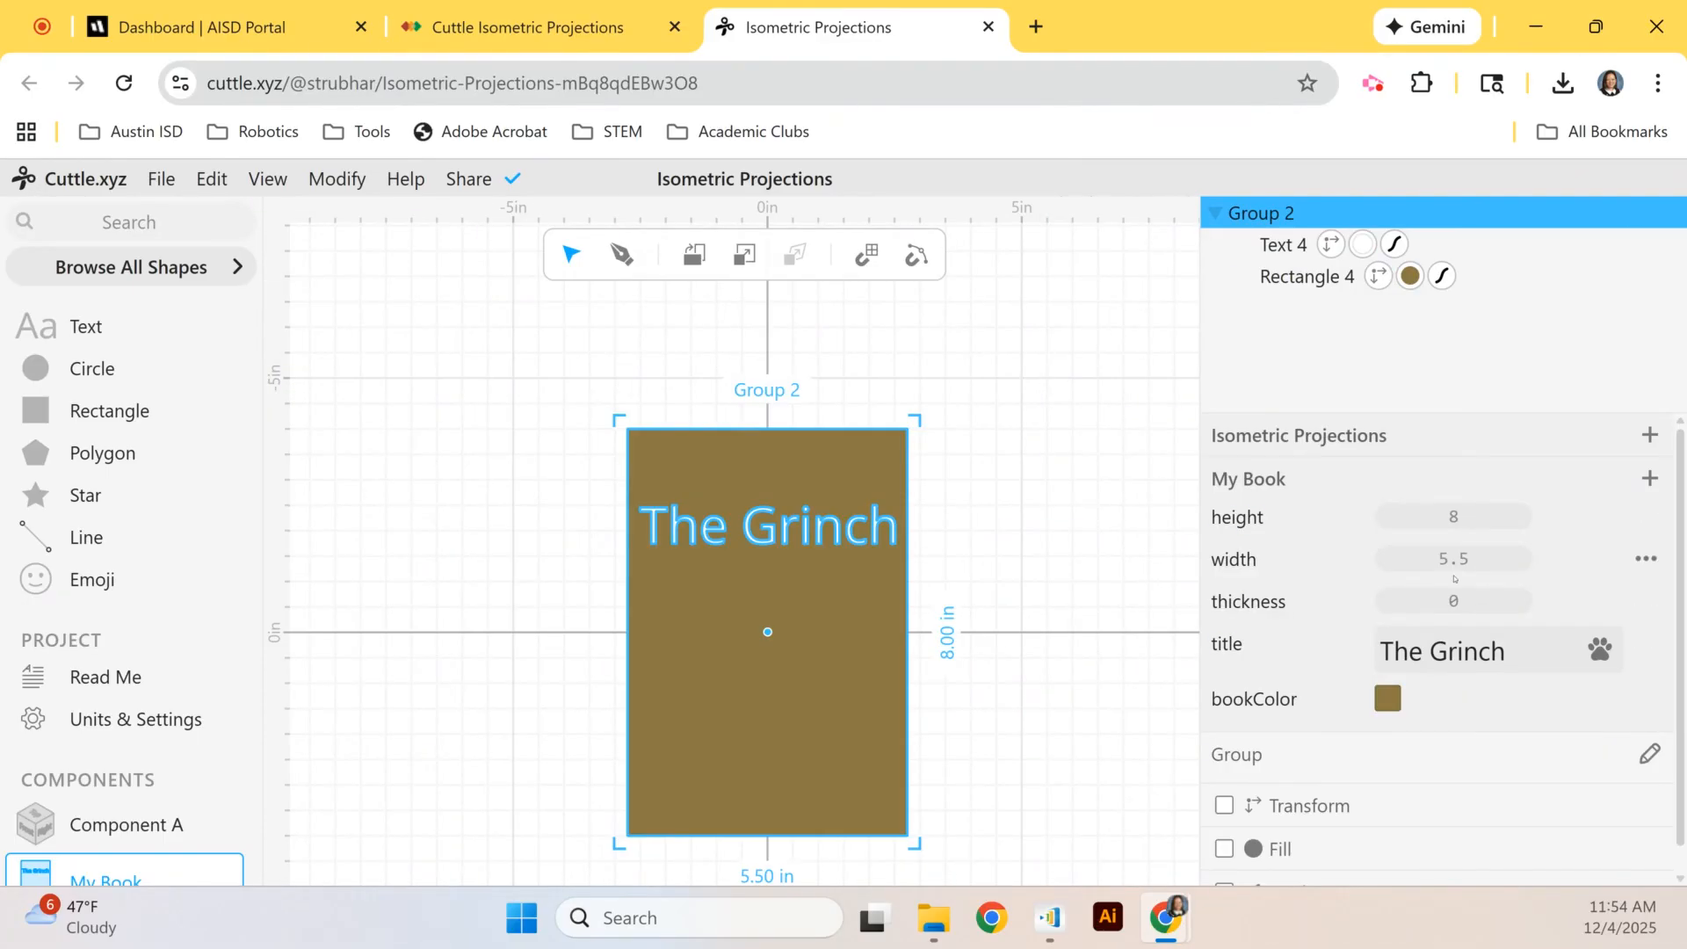
scroll(1455, 579, down, 1)
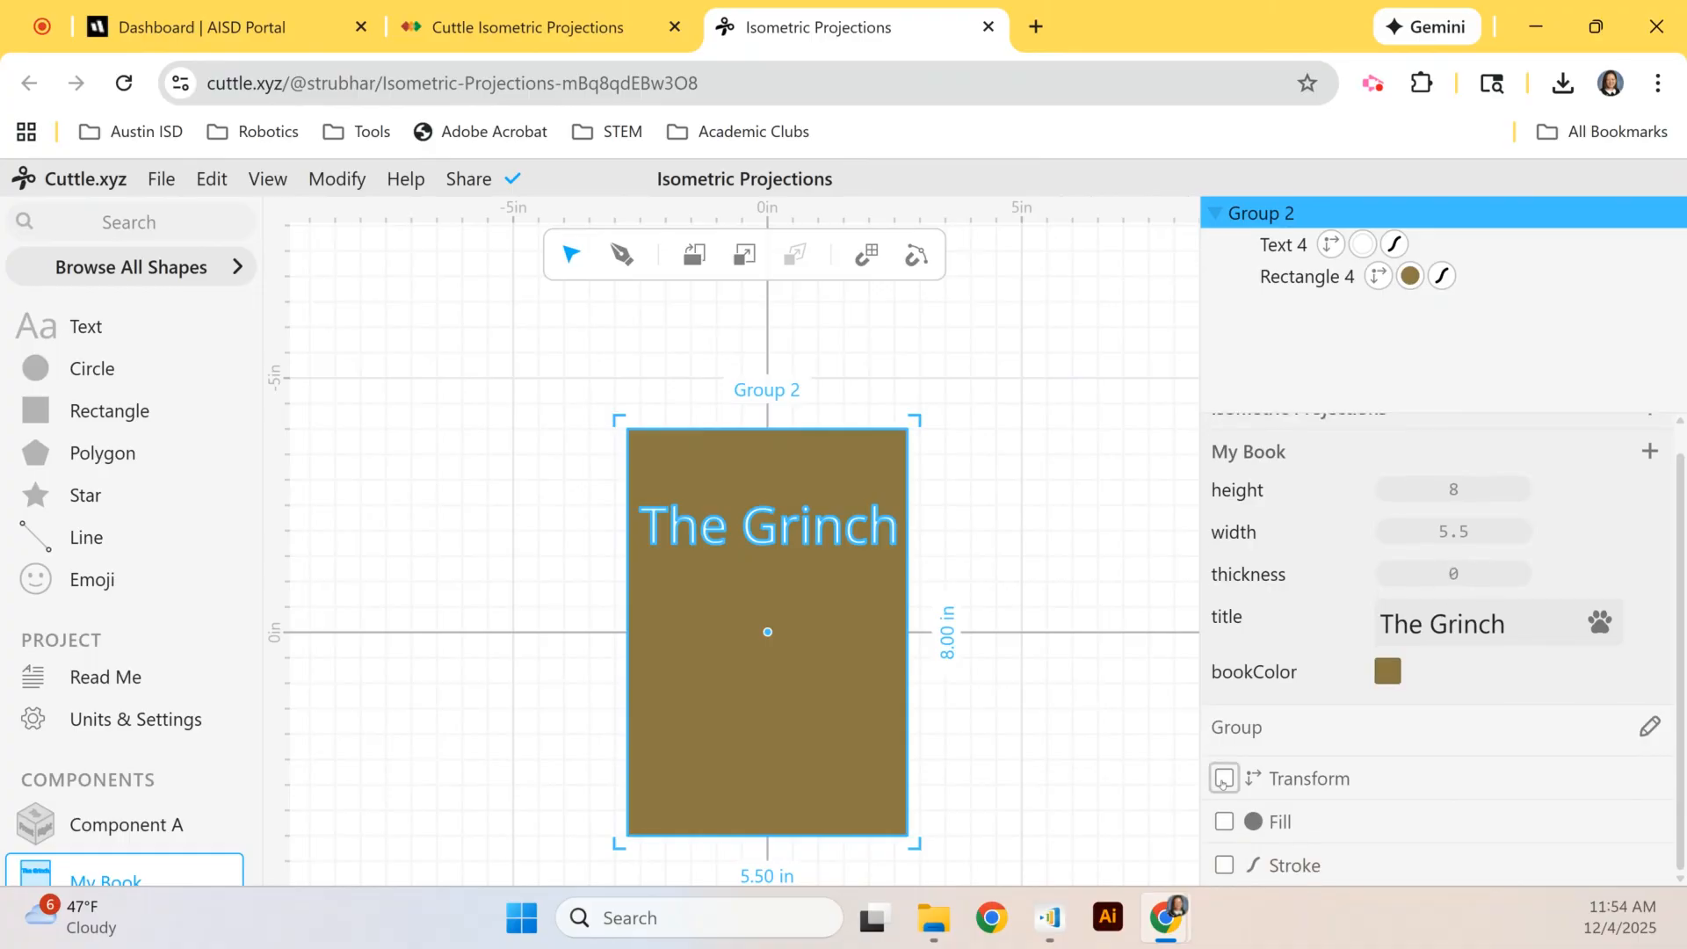
click(1224, 778)
scroll(1404, 778, down, 3)
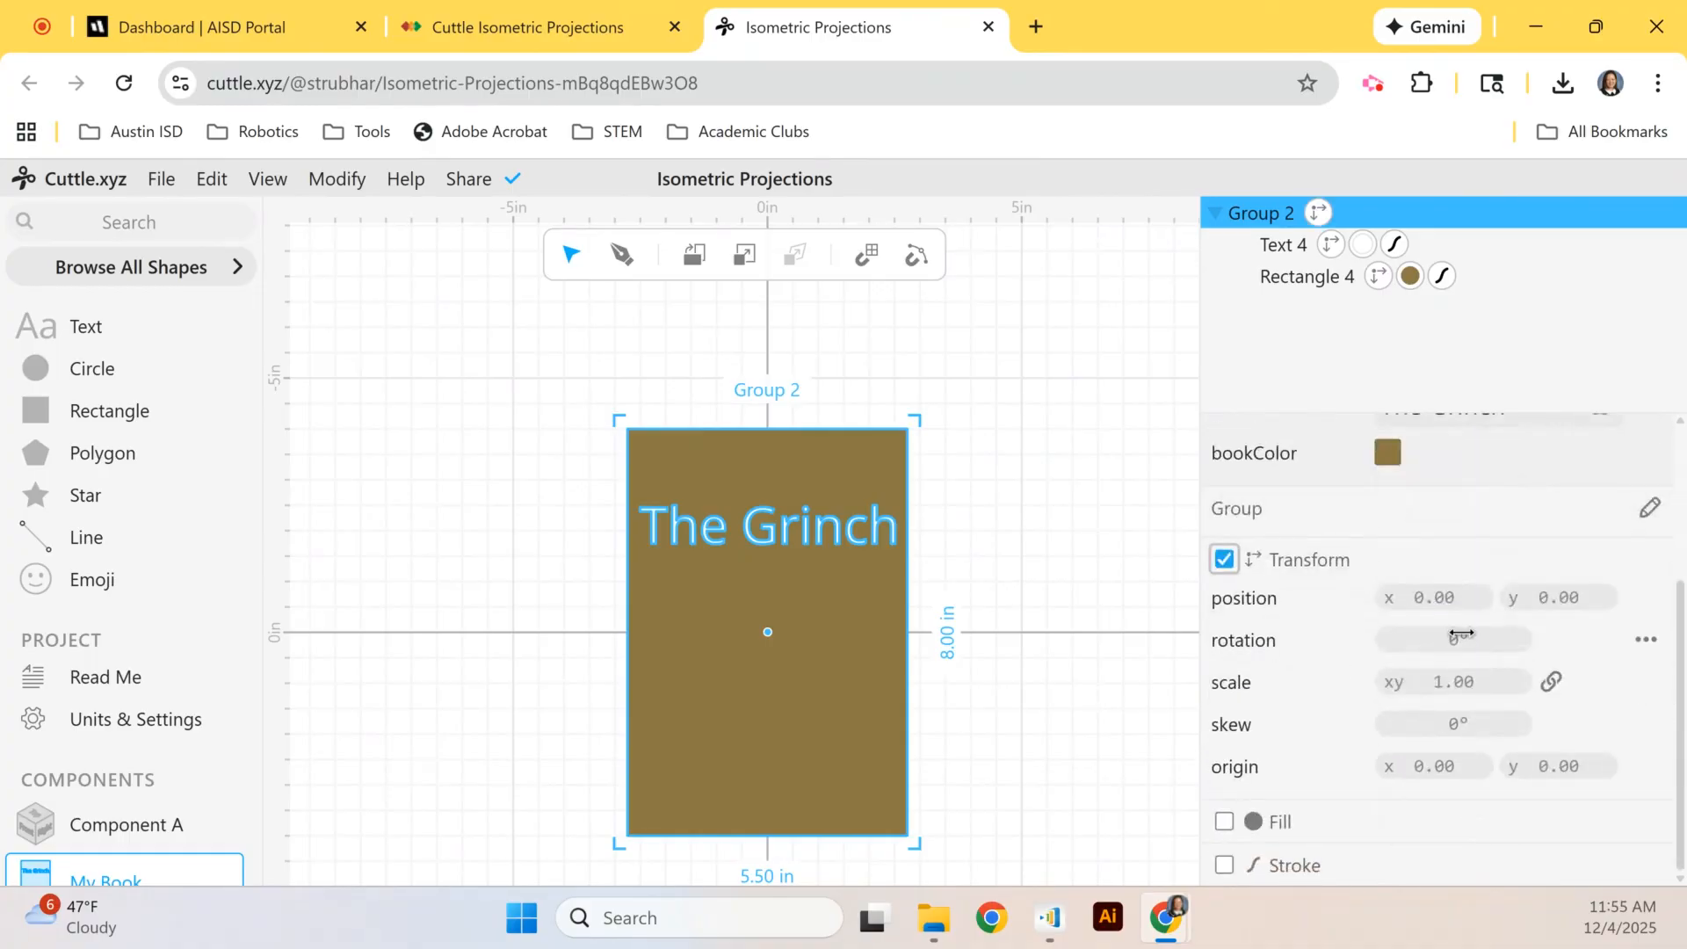
click(1488, 646)
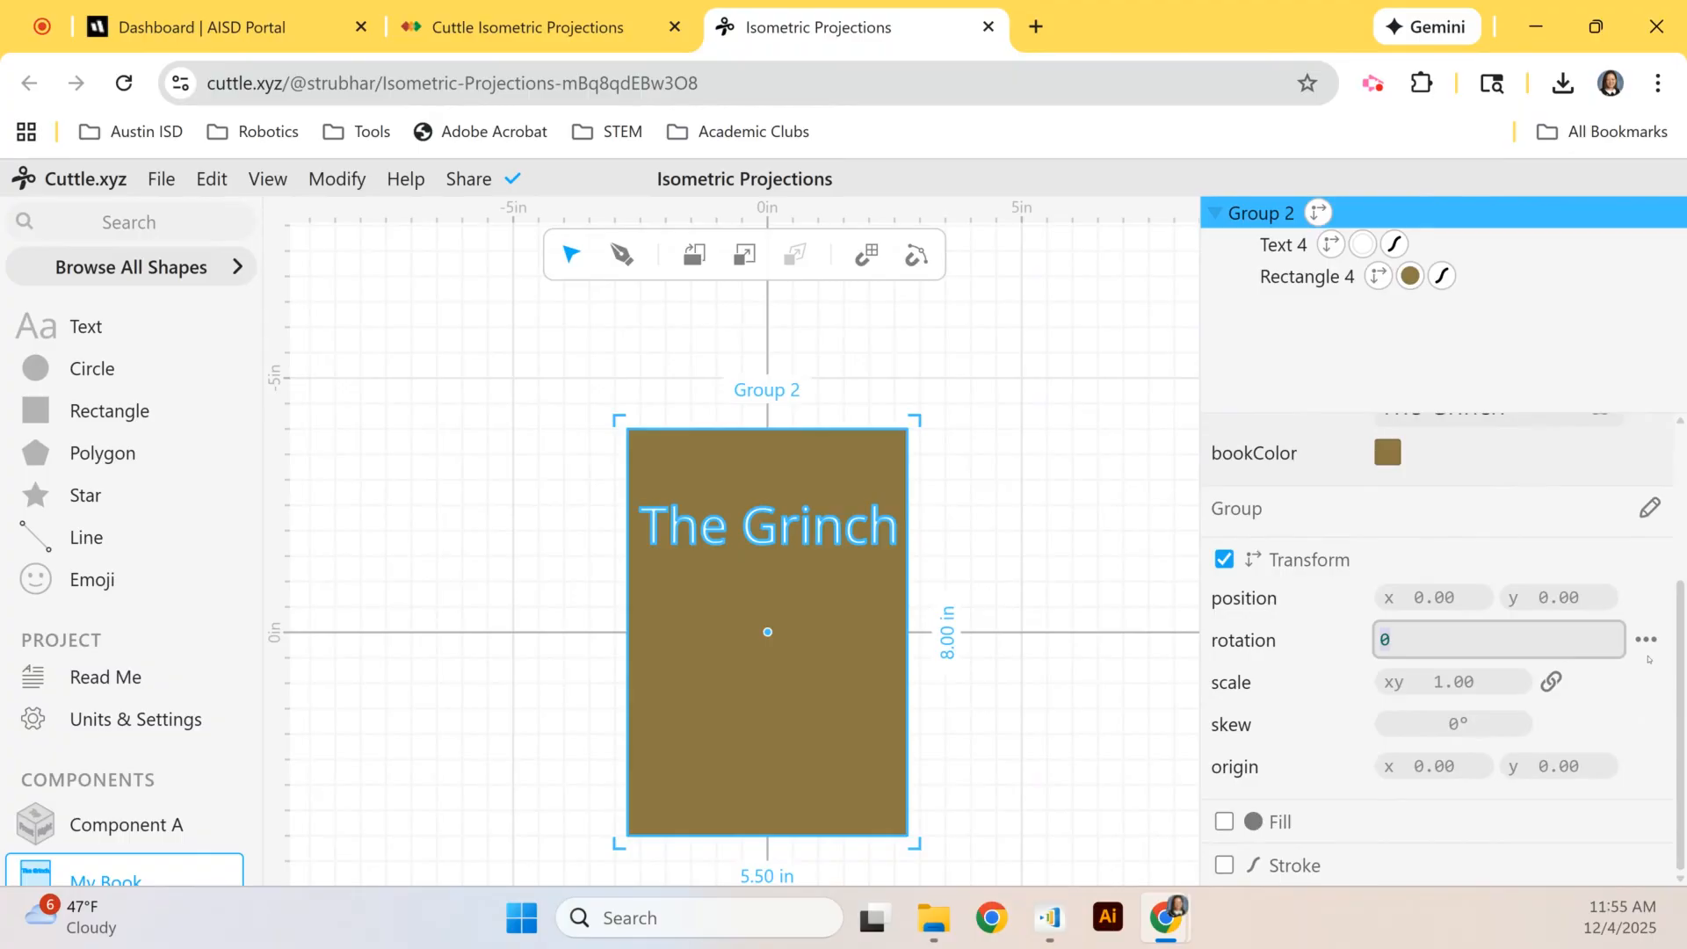
text(-30)
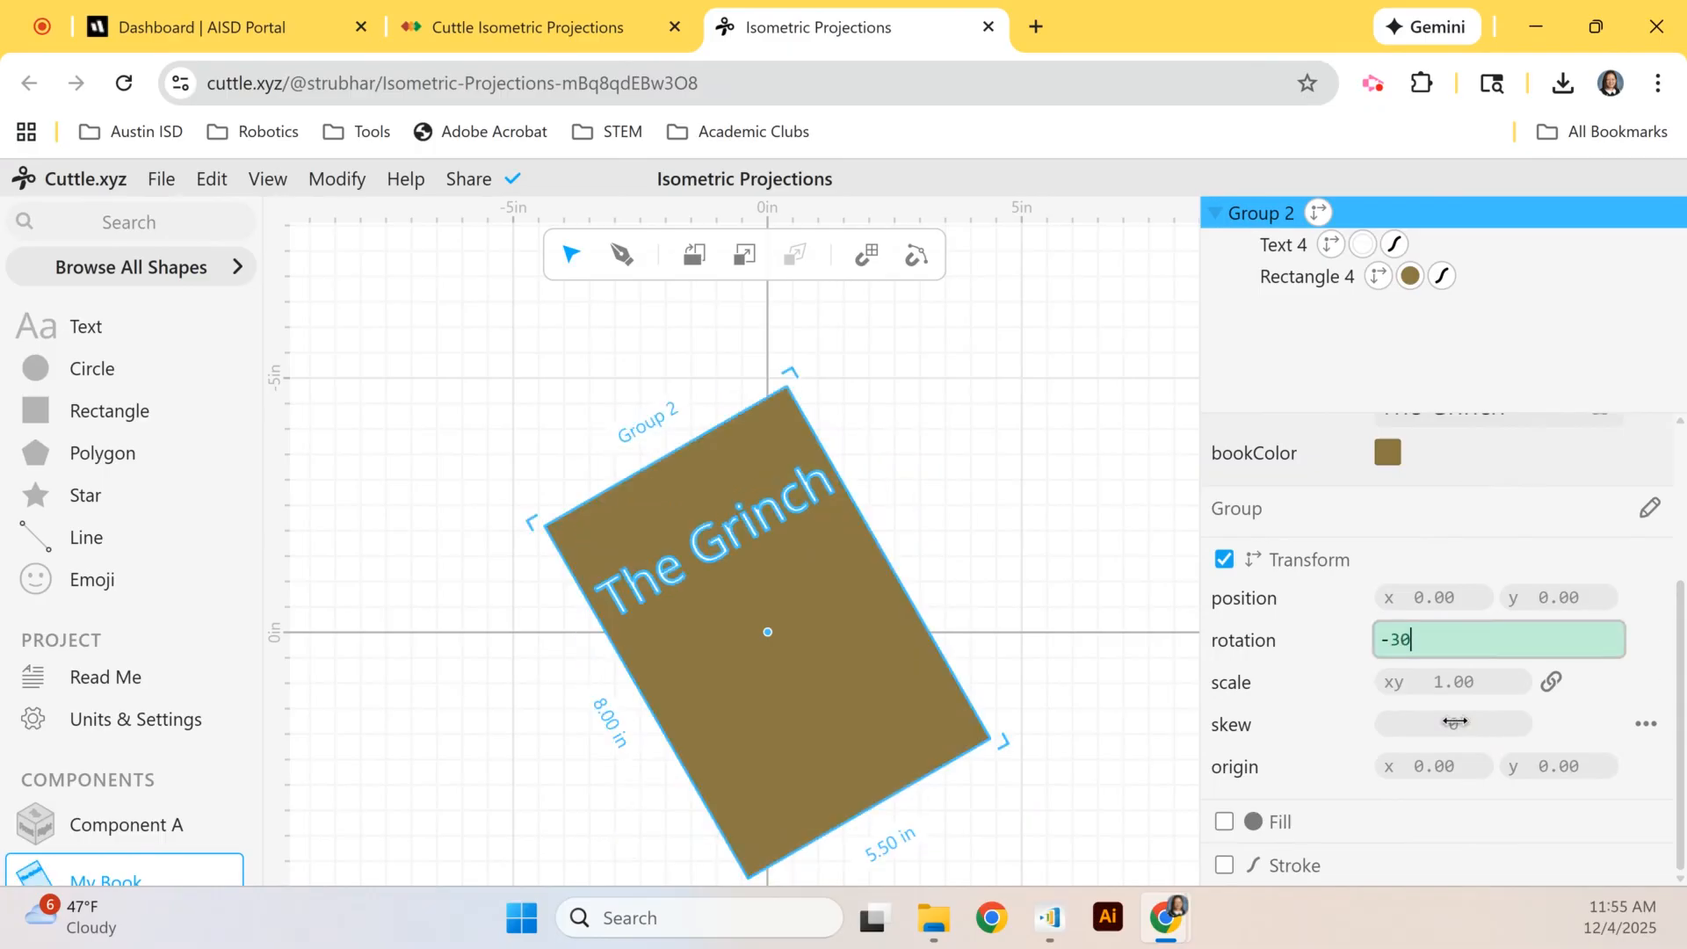
click(1450, 718)
text(-)
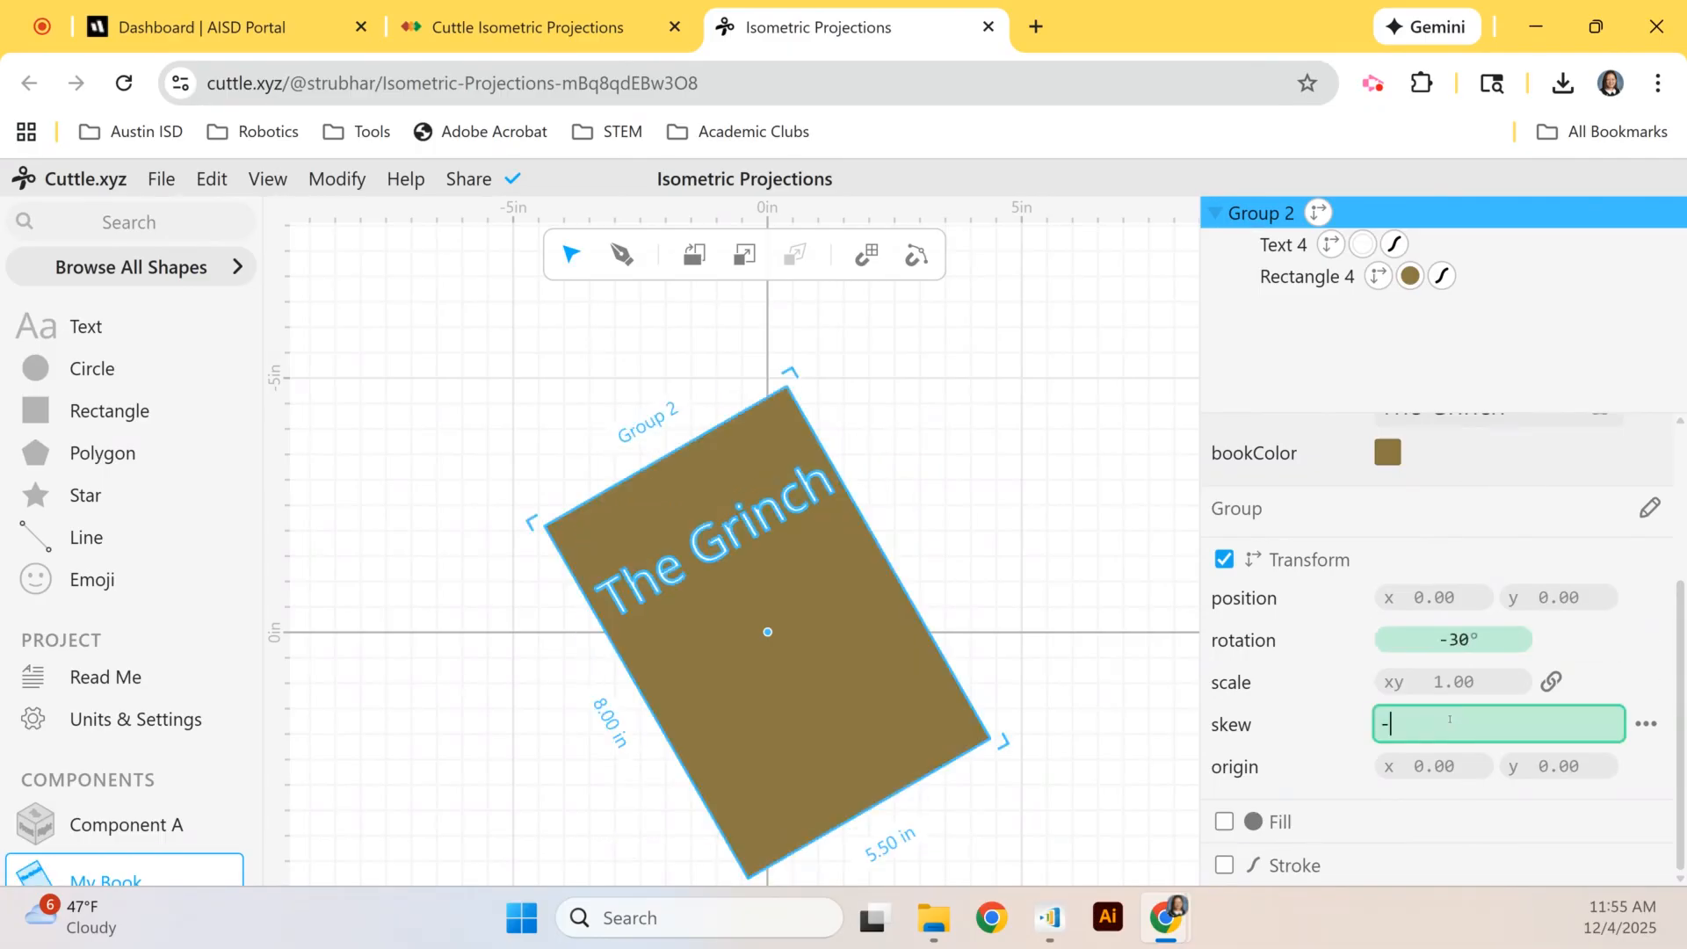
text(30)
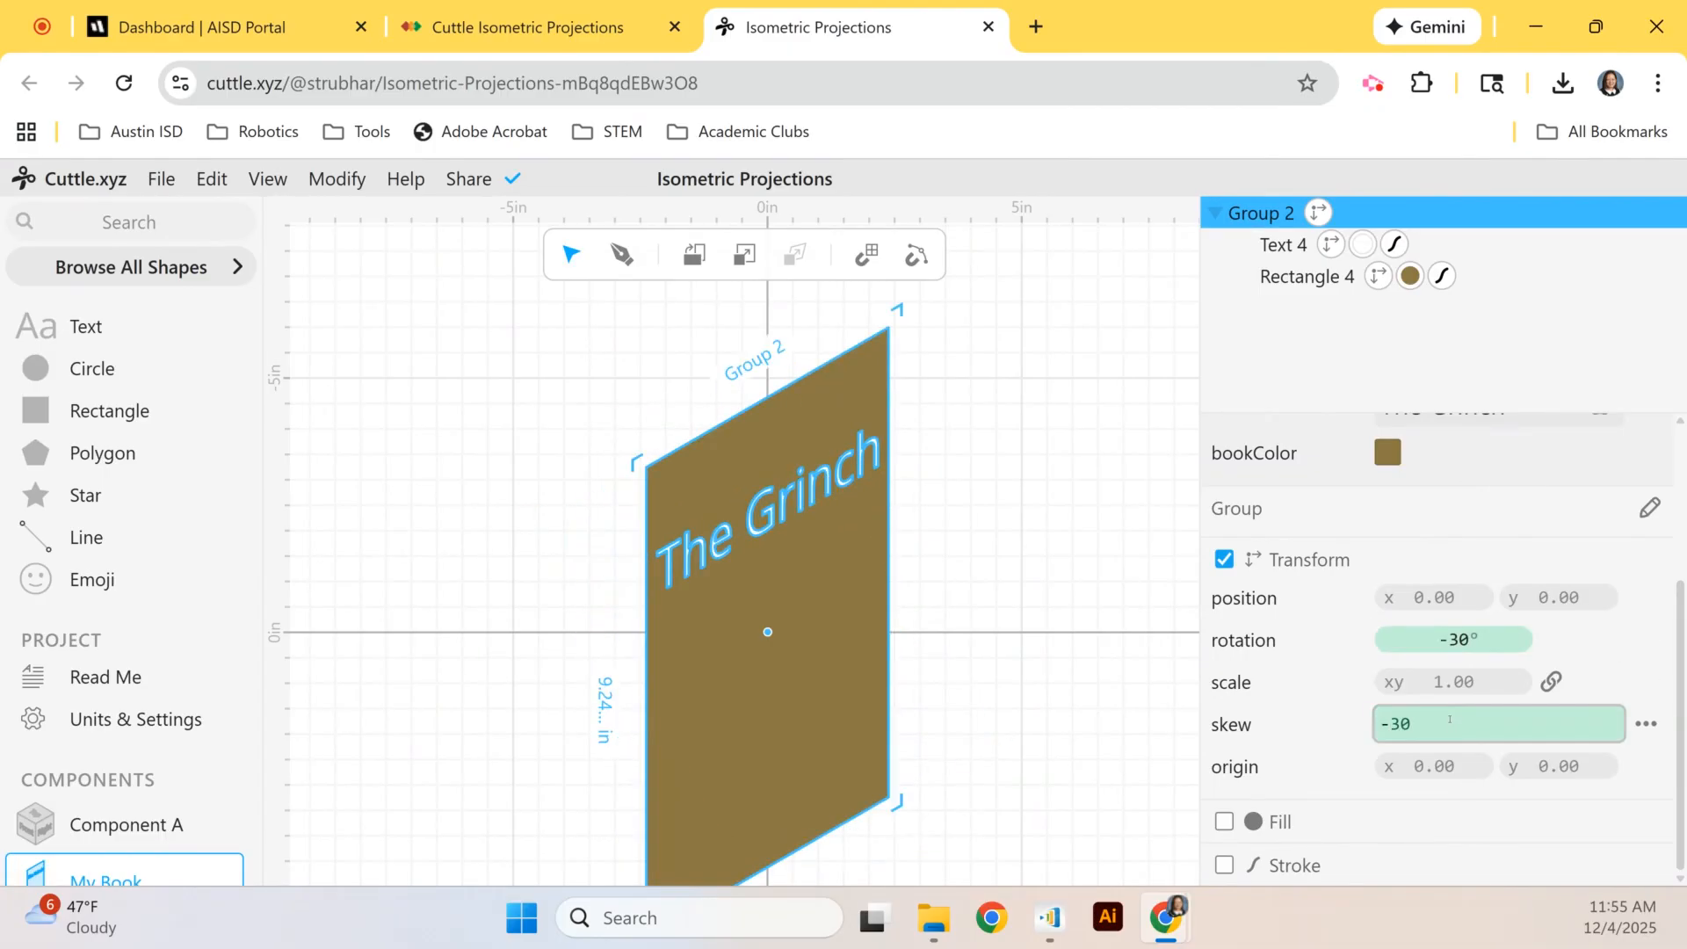
key(Return)
Set the group's scale to Vec(1, 0.866).
click(1550, 681)
click(1545, 685)
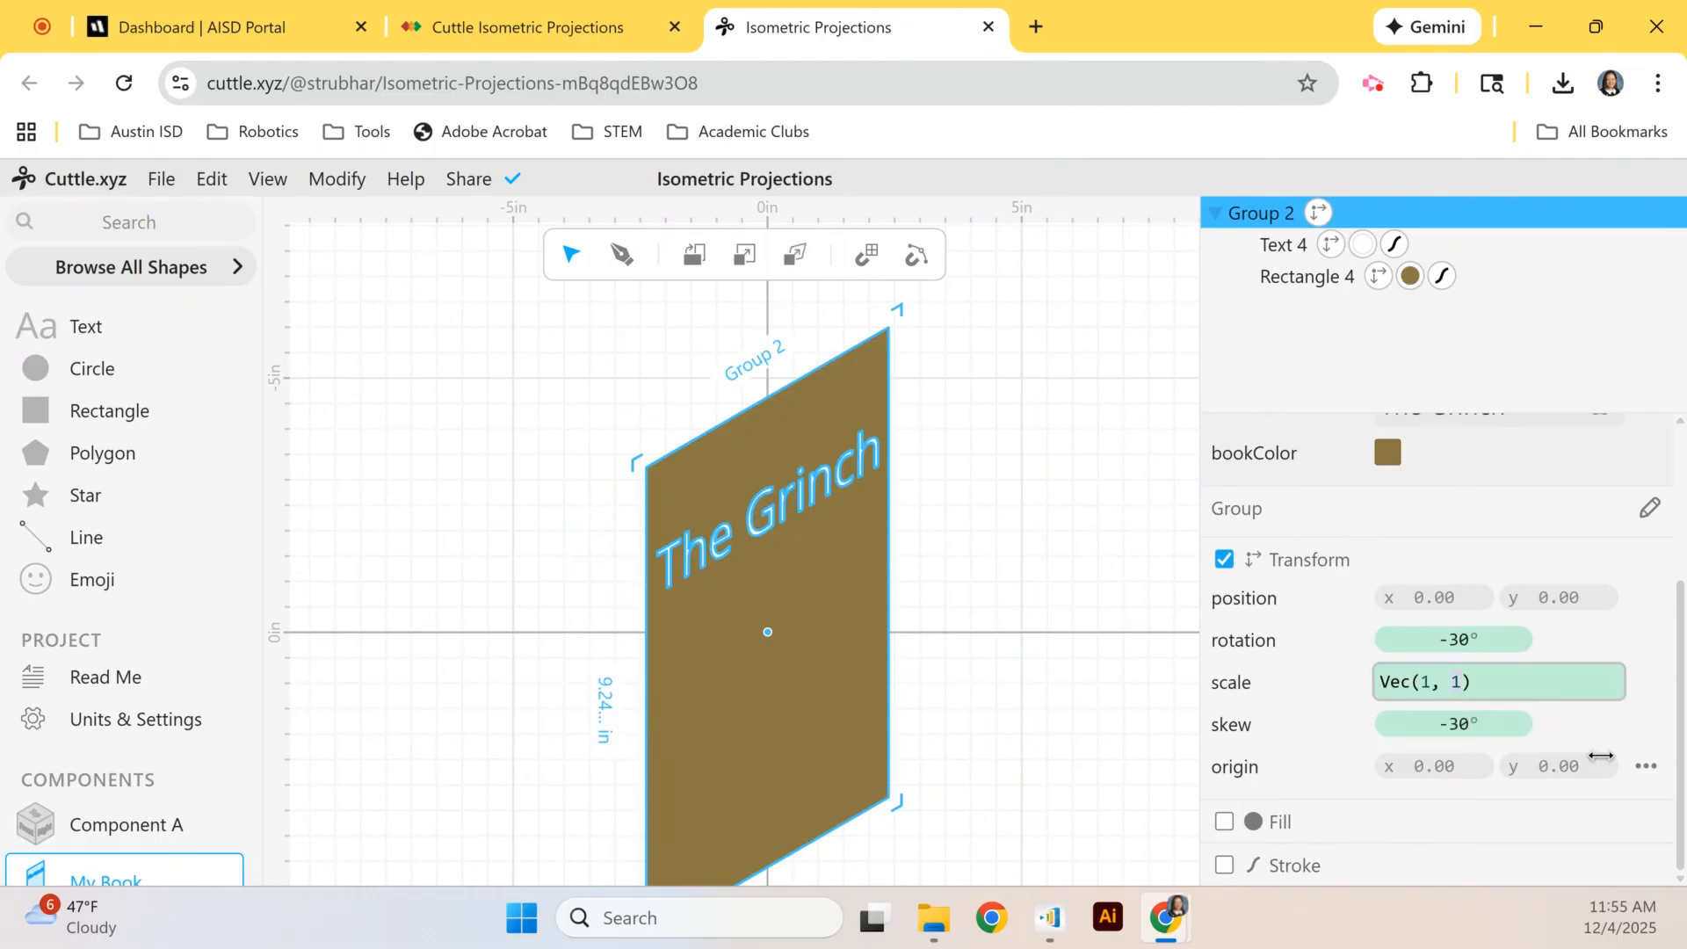
key(BackSpace)
text(0.866)
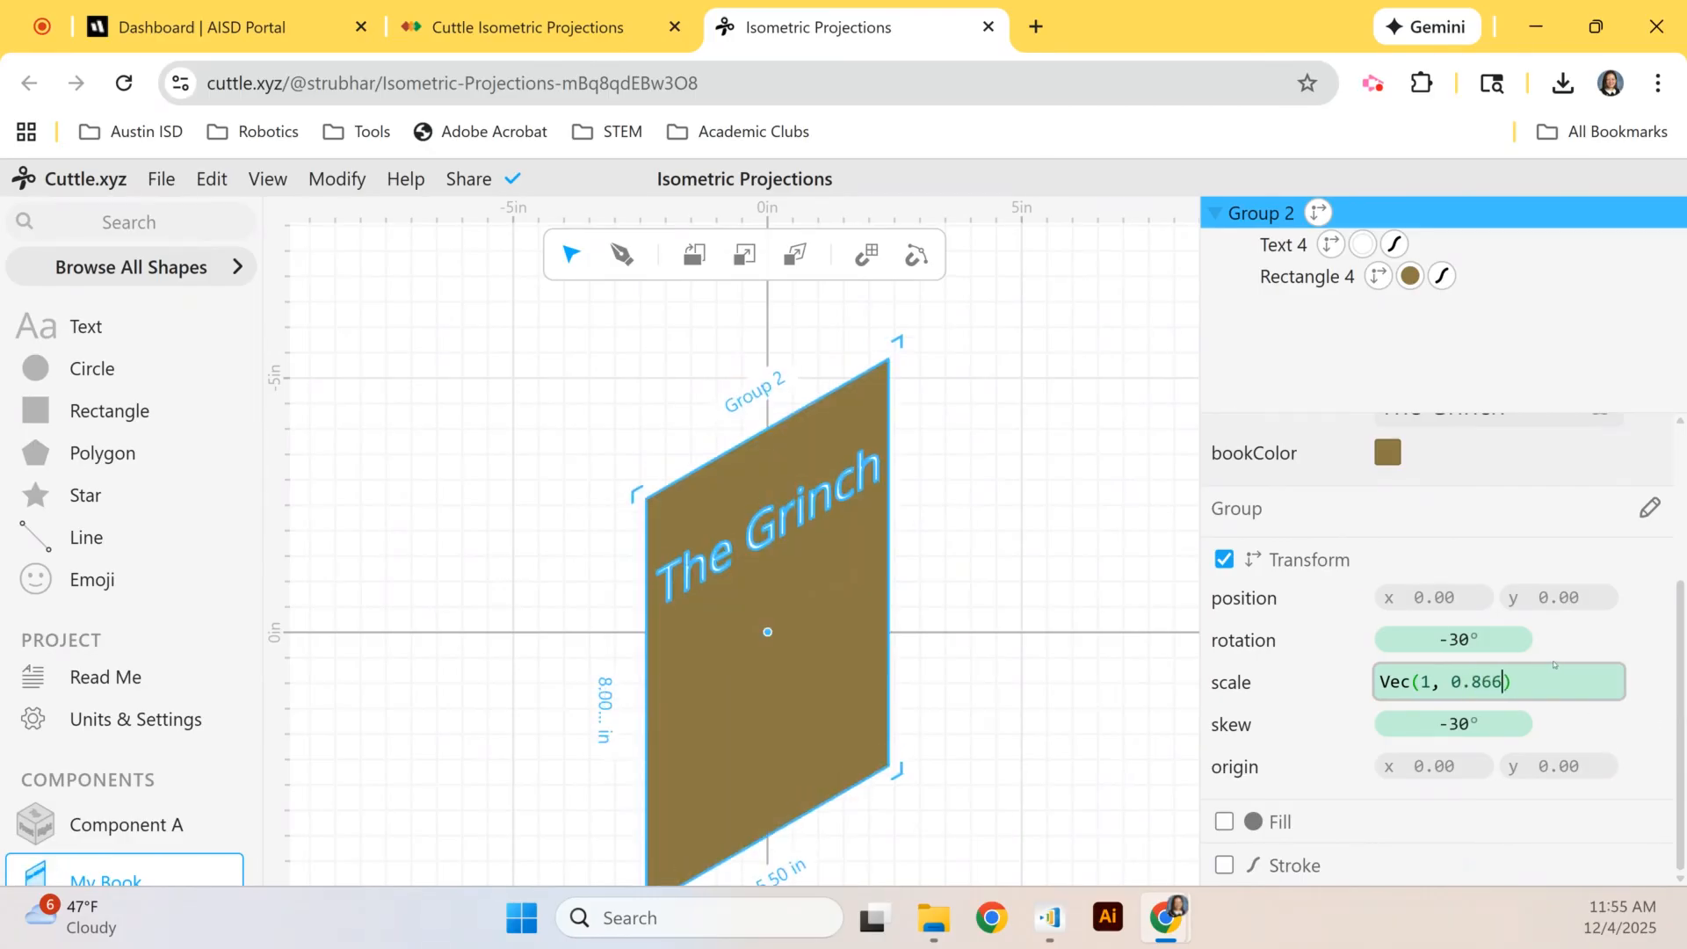
click(1050, 542)
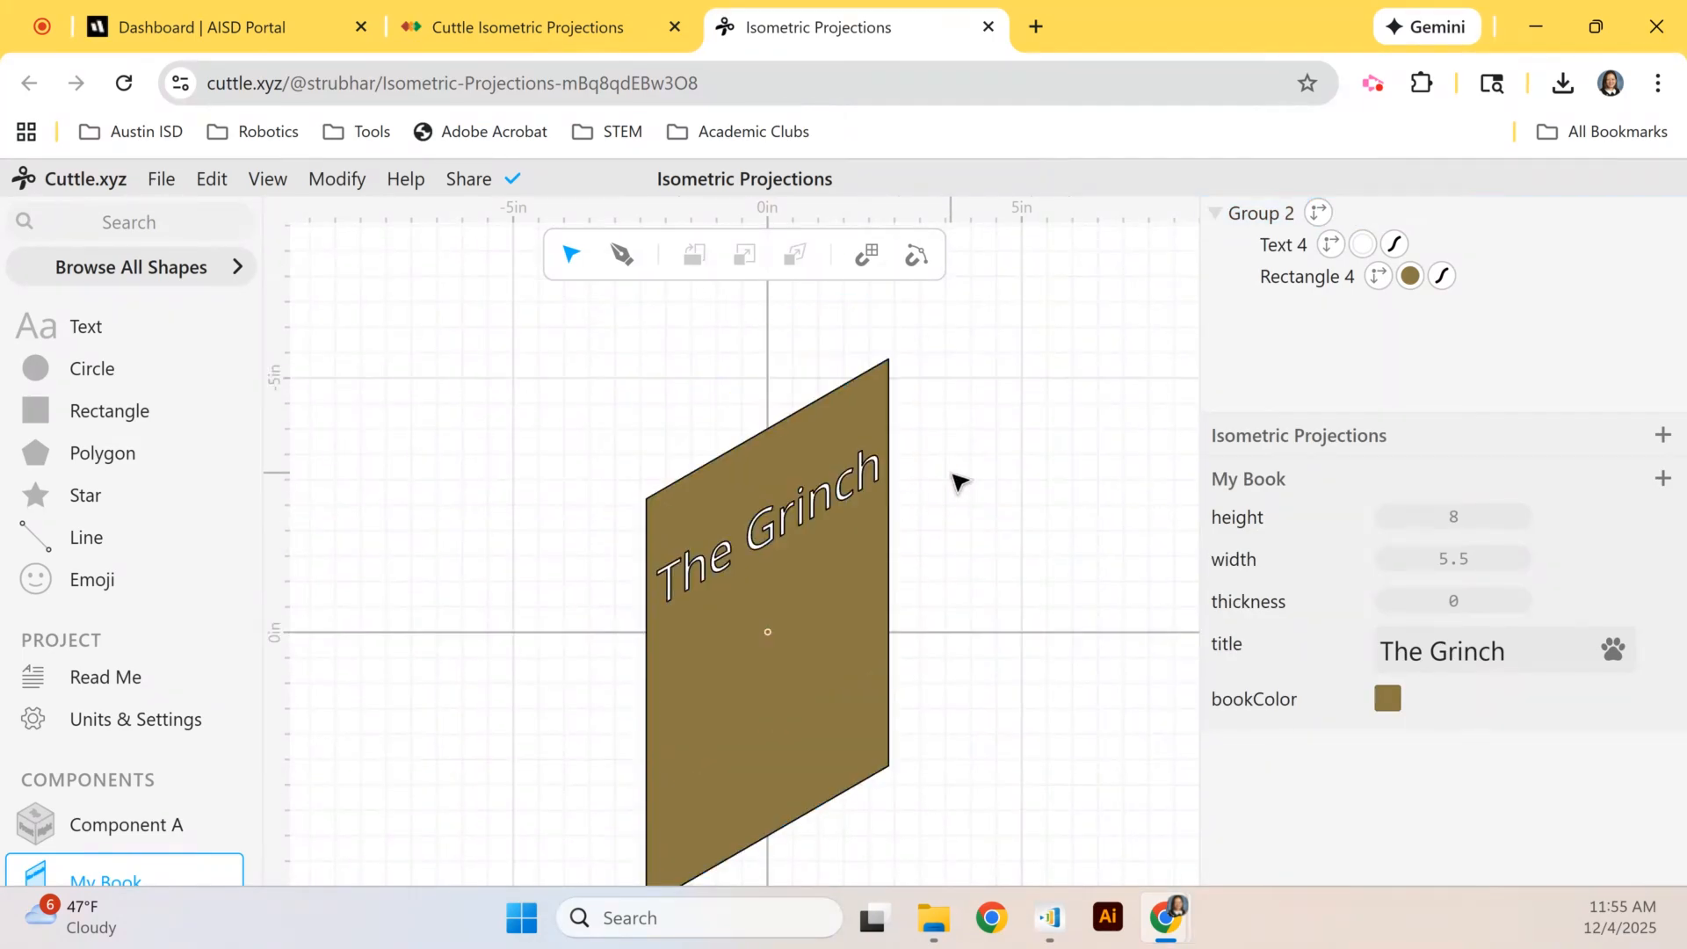
scroll(931, 439, down, 3)
scroll(923, 430, up, 2)
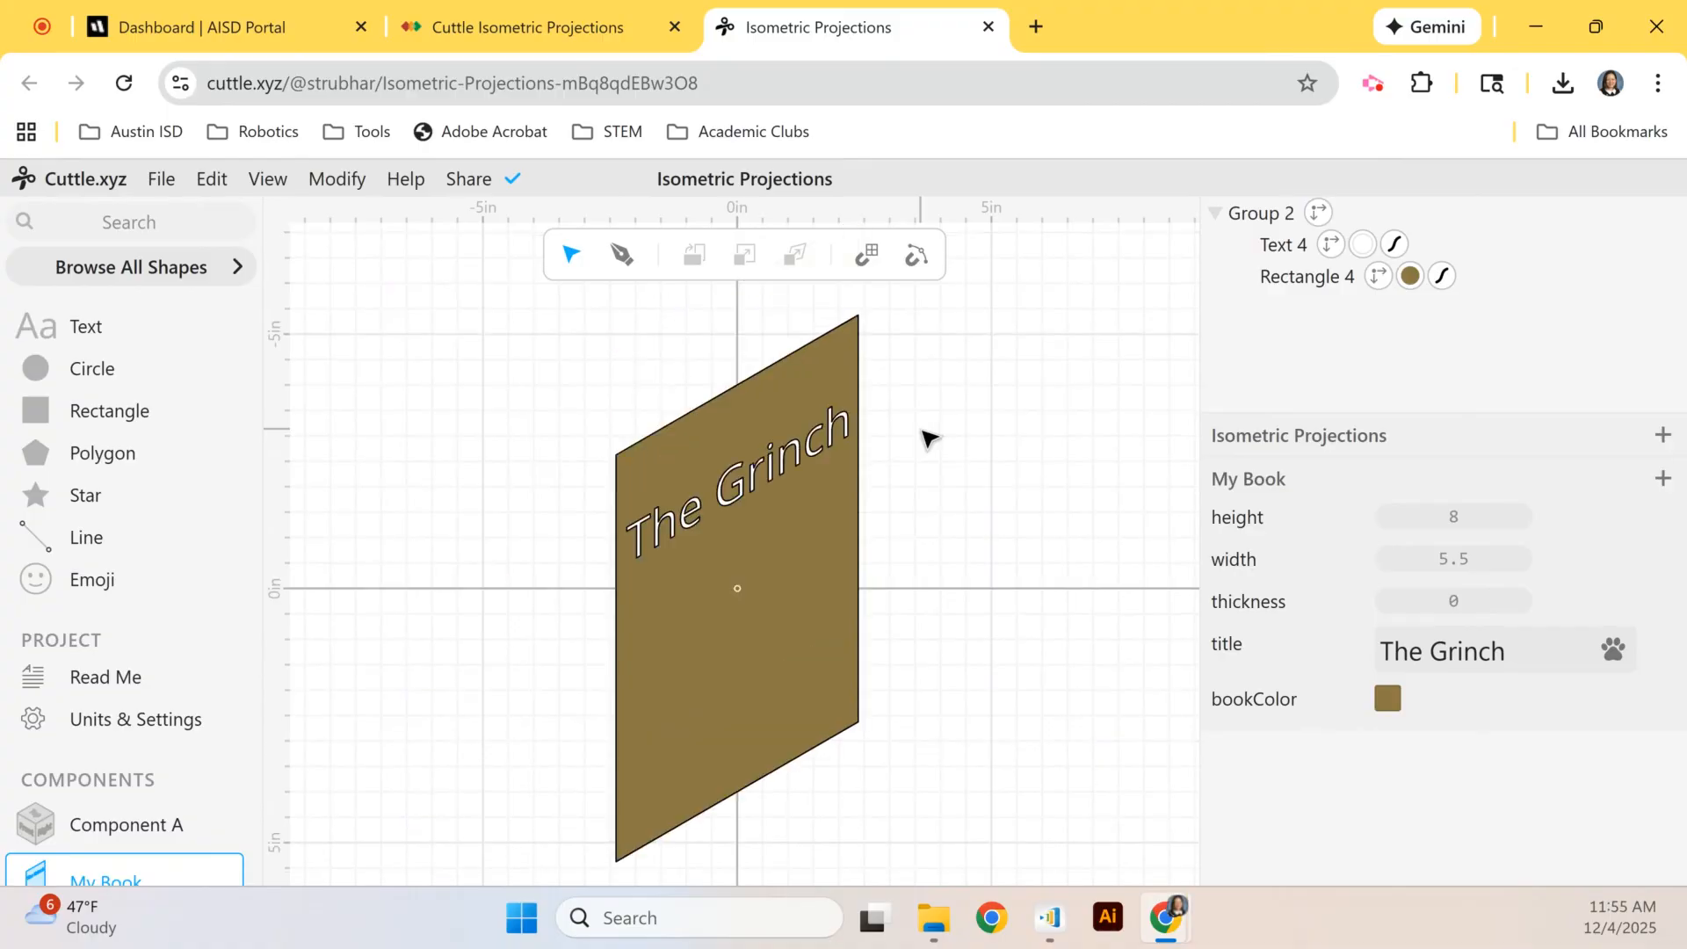
scroll(923, 431, down, 2)
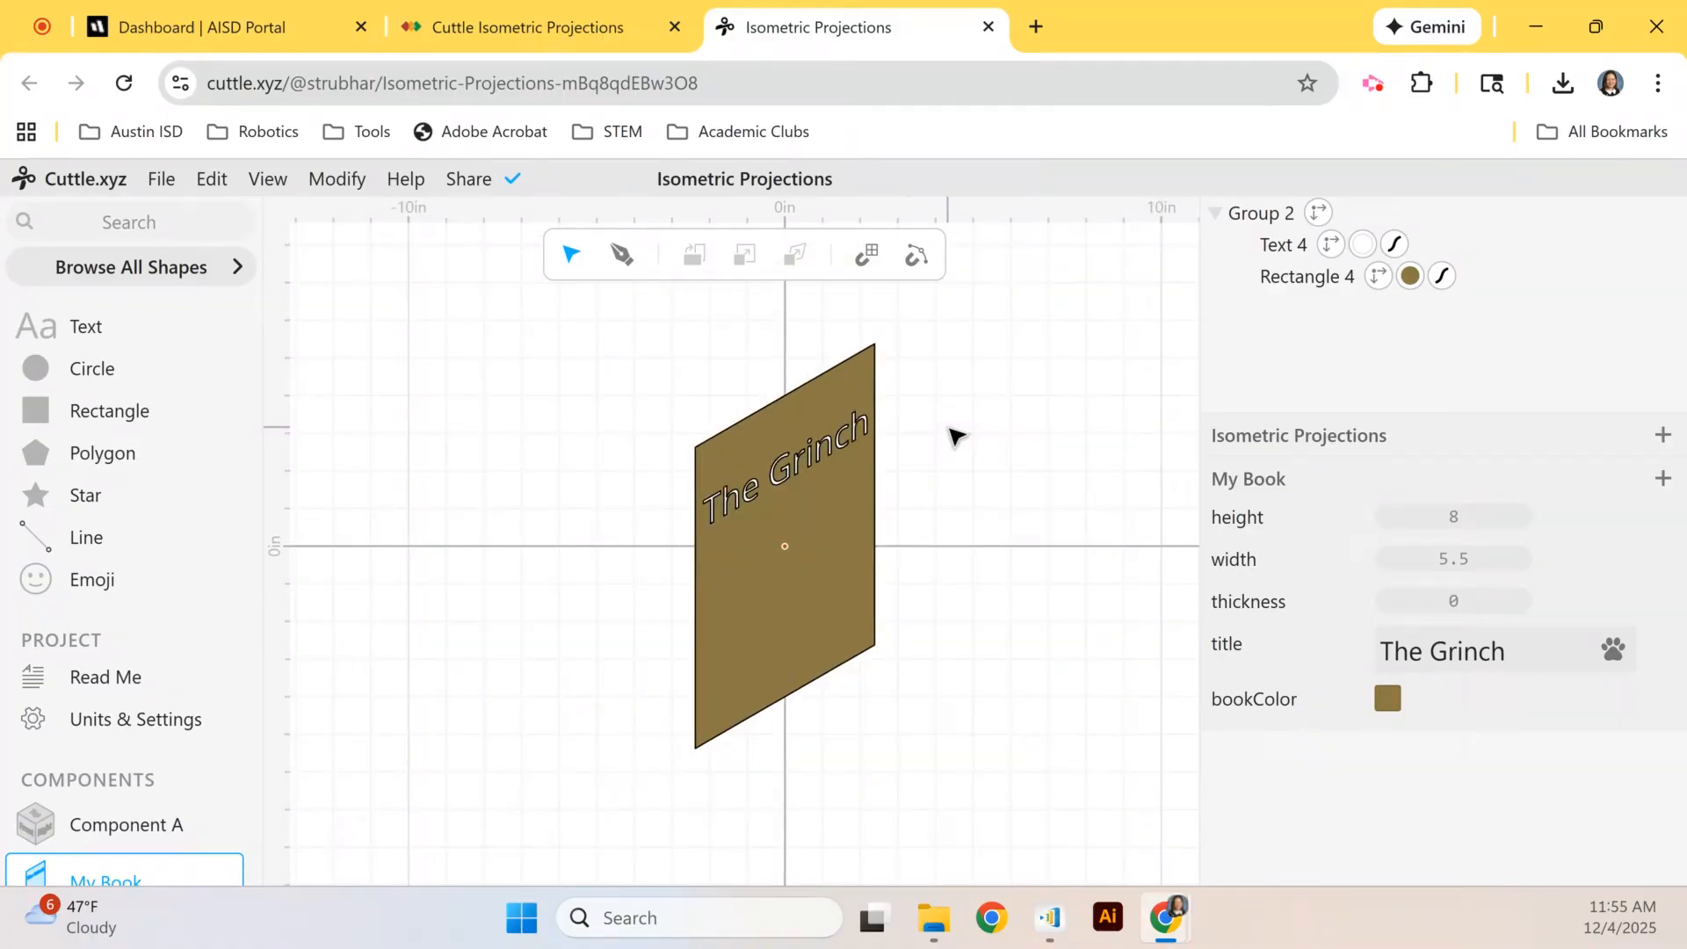
mouse_move(1465, 519)
mouse_down()
mouse_move(1498, 518)
mouse_move(1466, 510)
mouse_up()
Copy the right-face position expression from the assignment page and paste it as the group's position: Vec(sqrt(3)*width/4, height/2 - width/4).
click(703, 624)
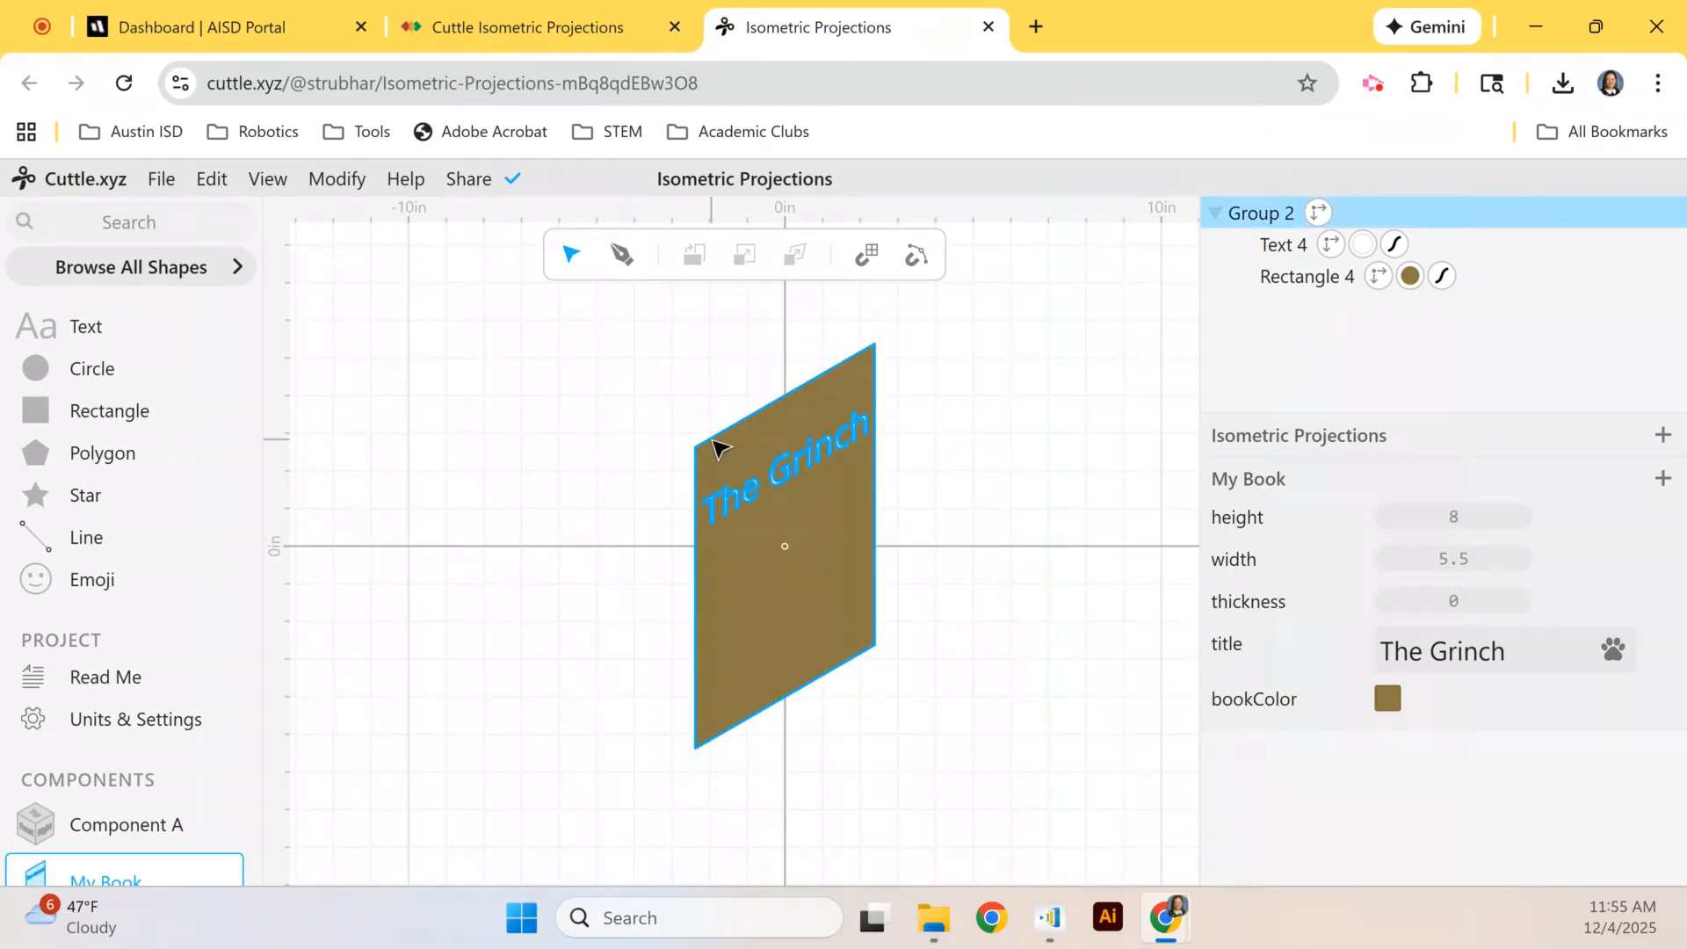
scroll(1534, 809, down, 3)
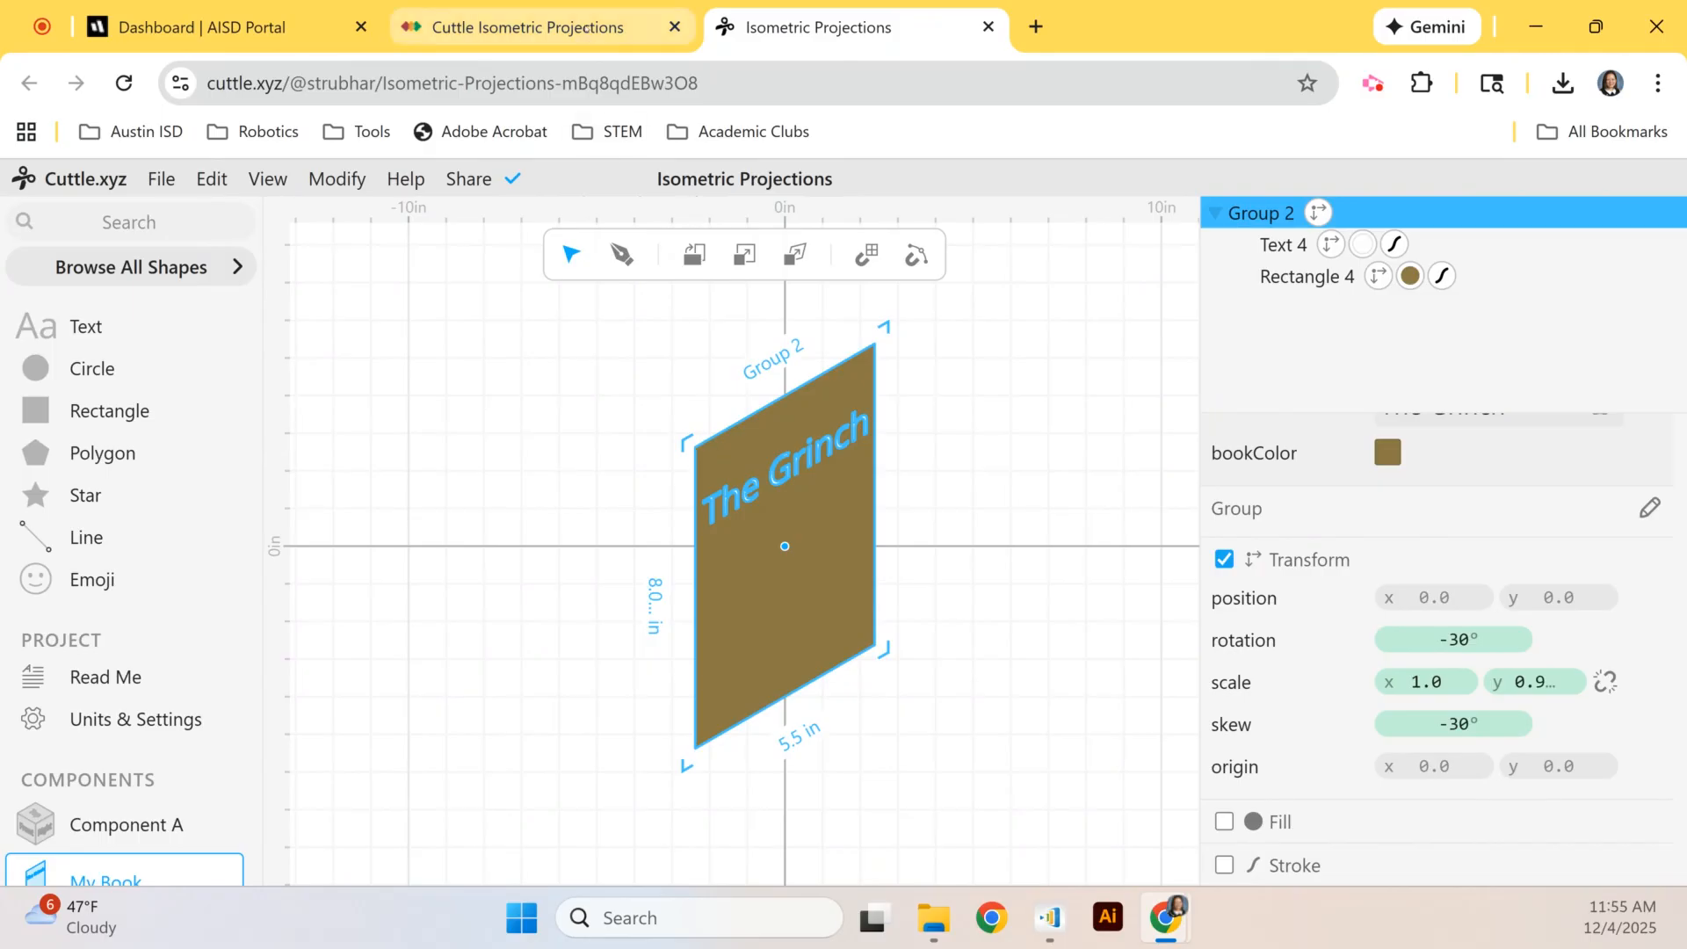
click(562, 27)
scroll(874, 540, down, 7)
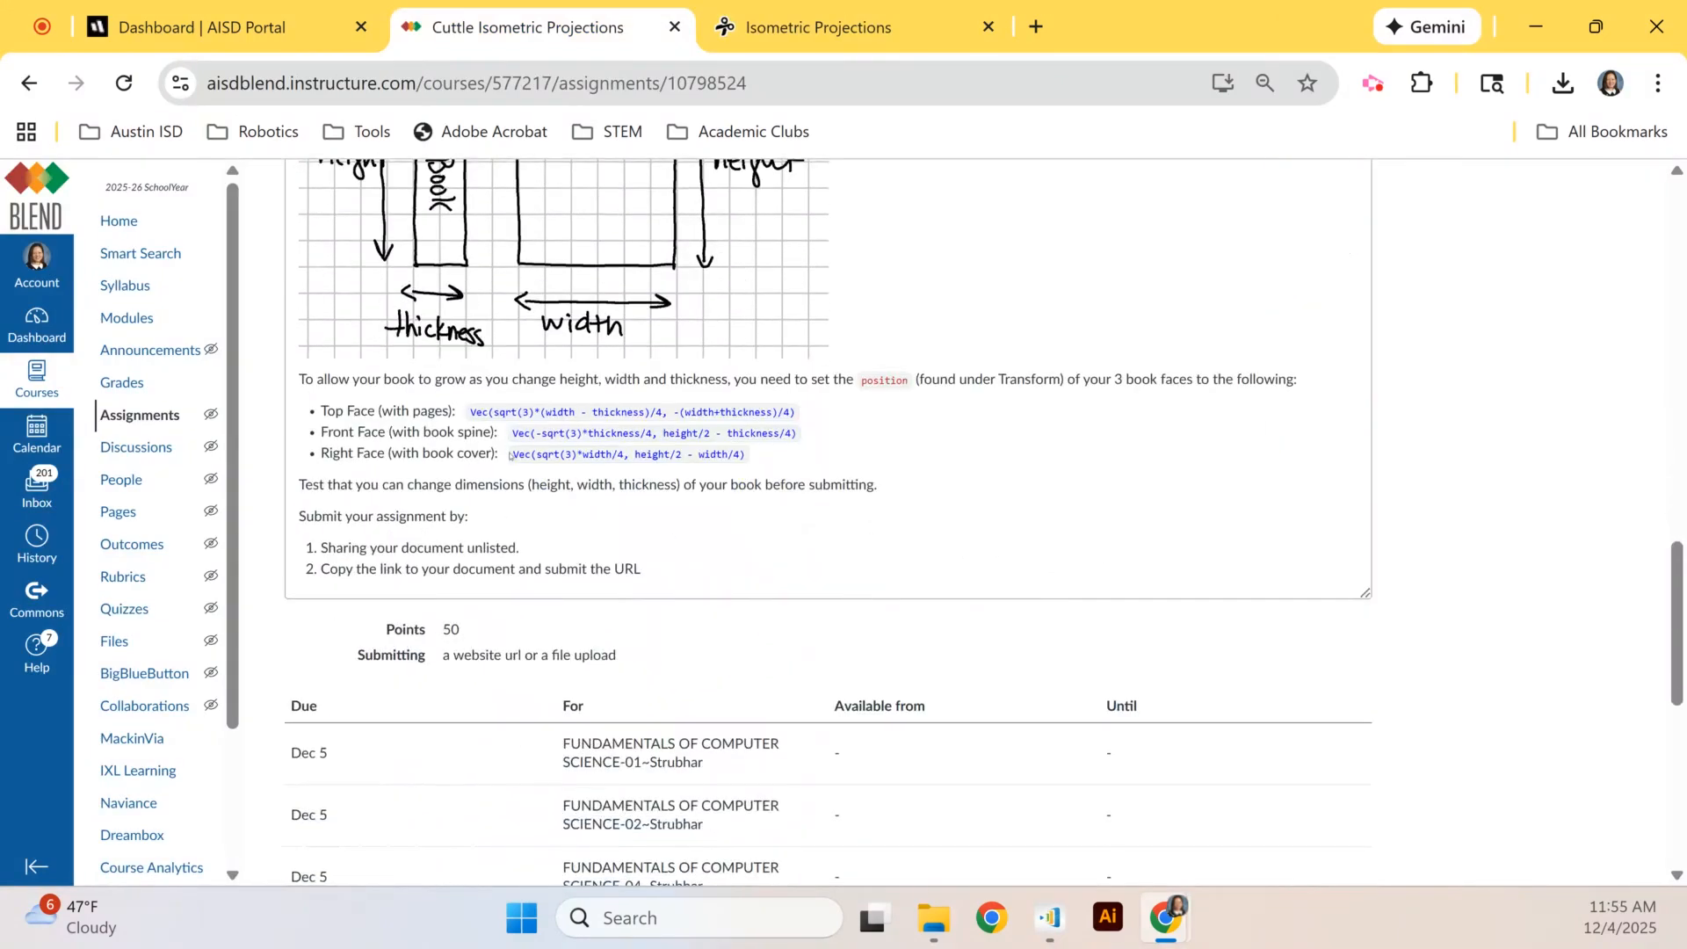
drag(514, 454, 761, 459)
key(ctrl+c)
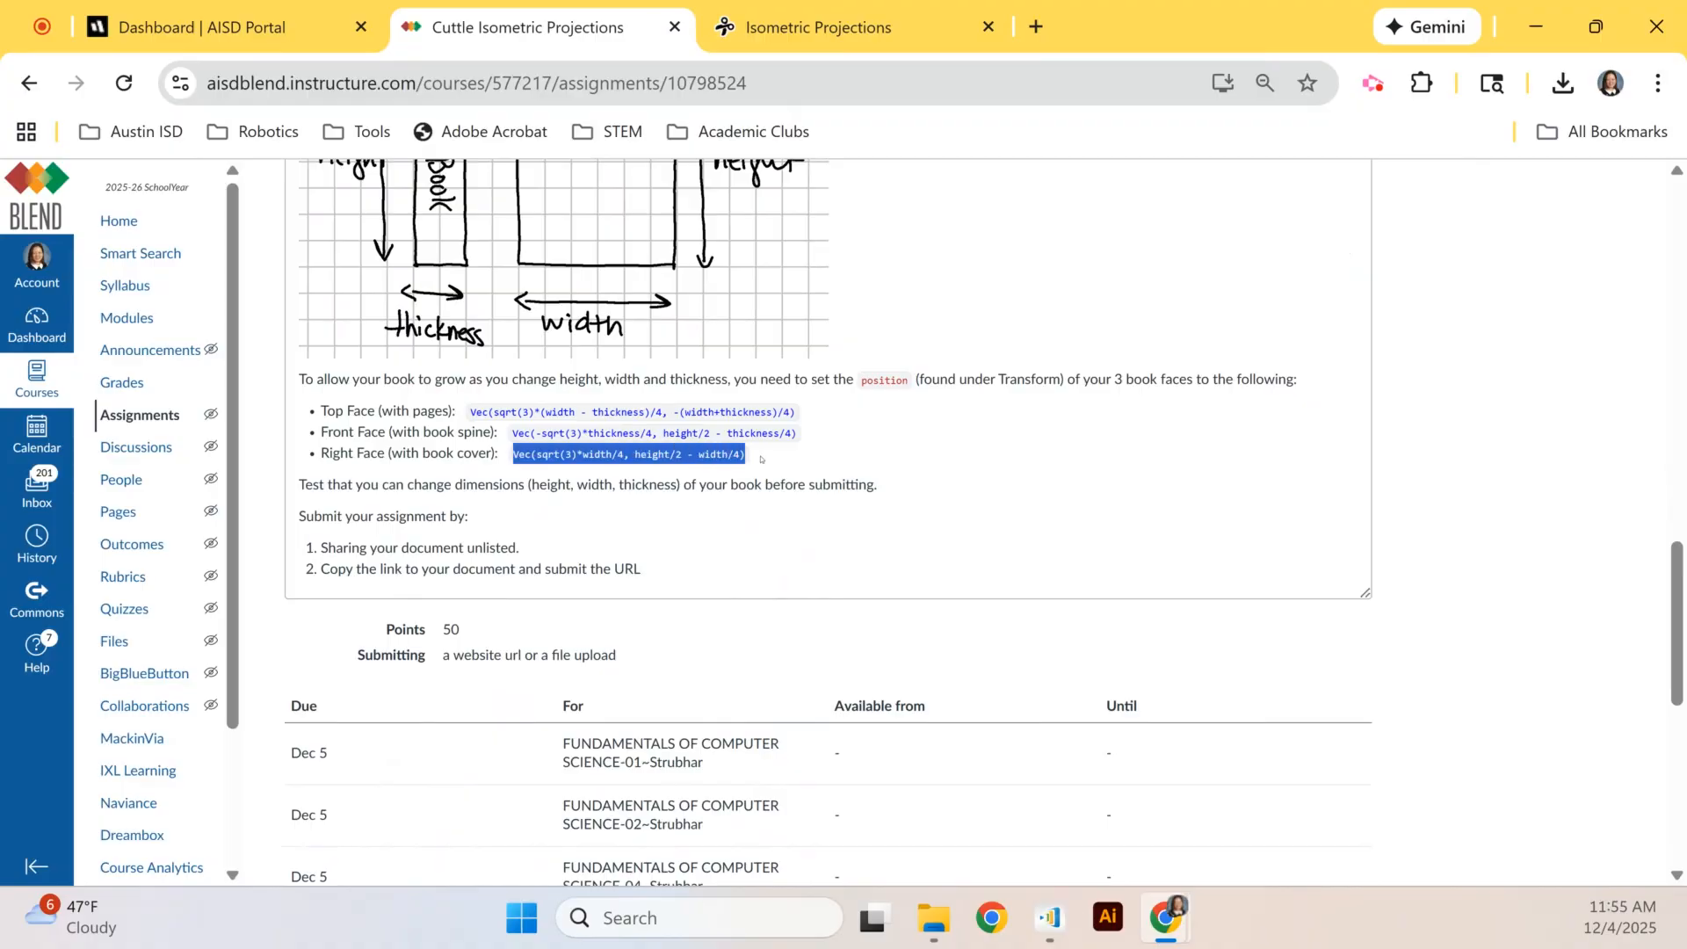
click(817, 27)
click(1456, 594)
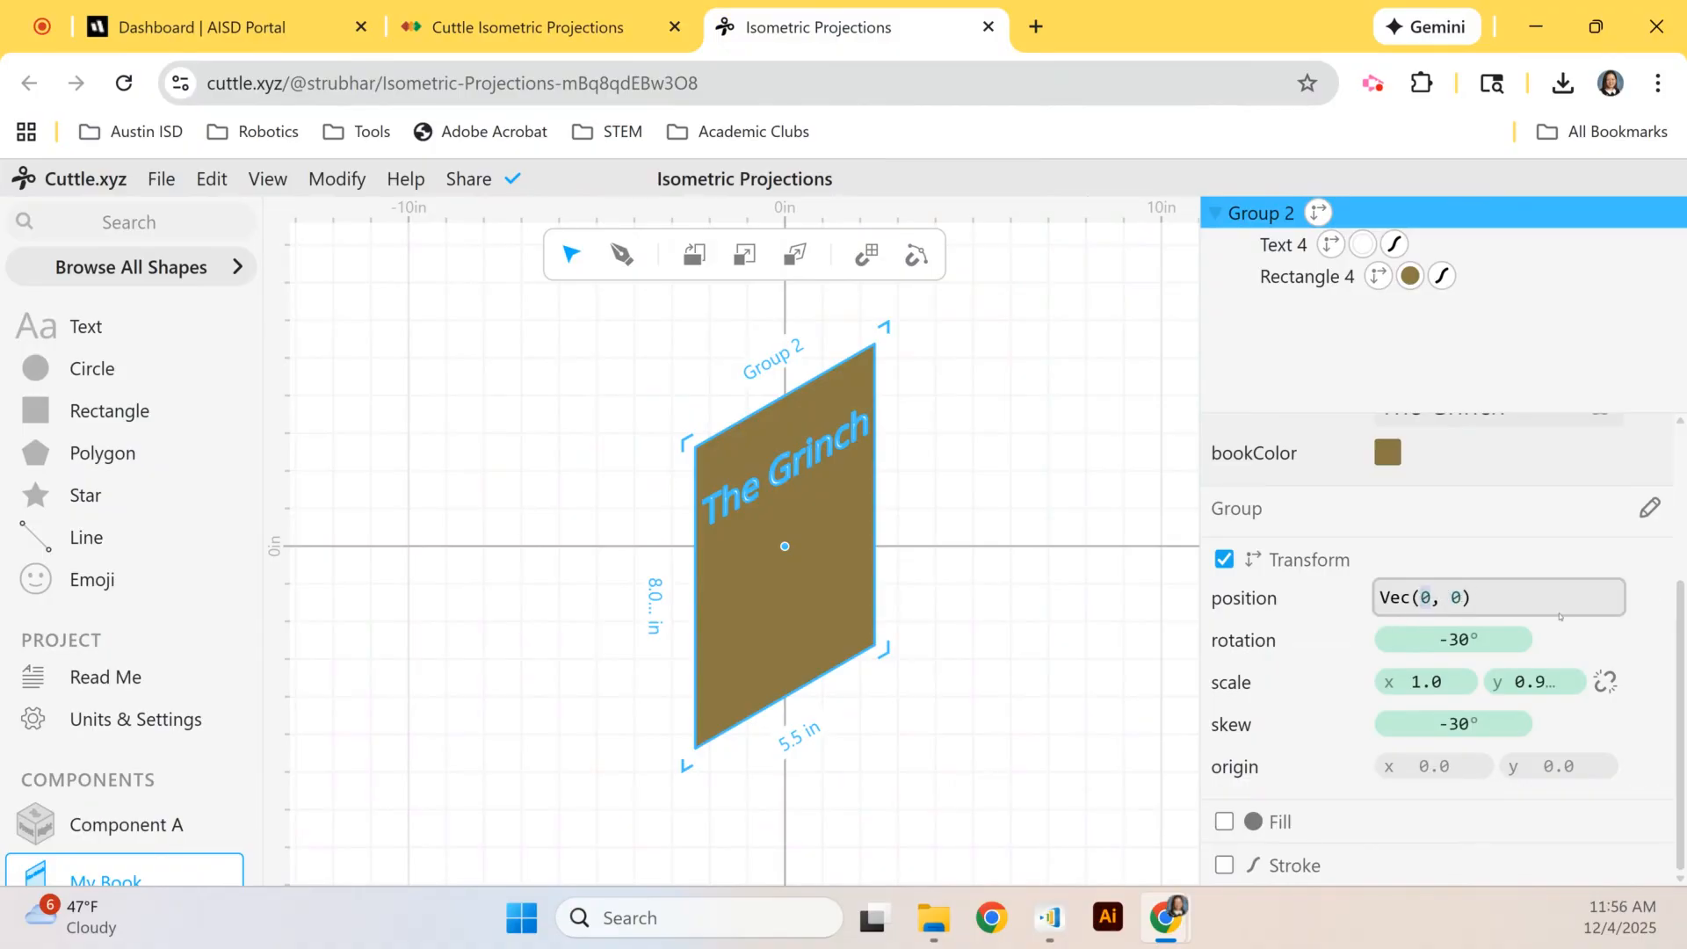
drag(1540, 595, 1367, 607)
key(ctrl+v)
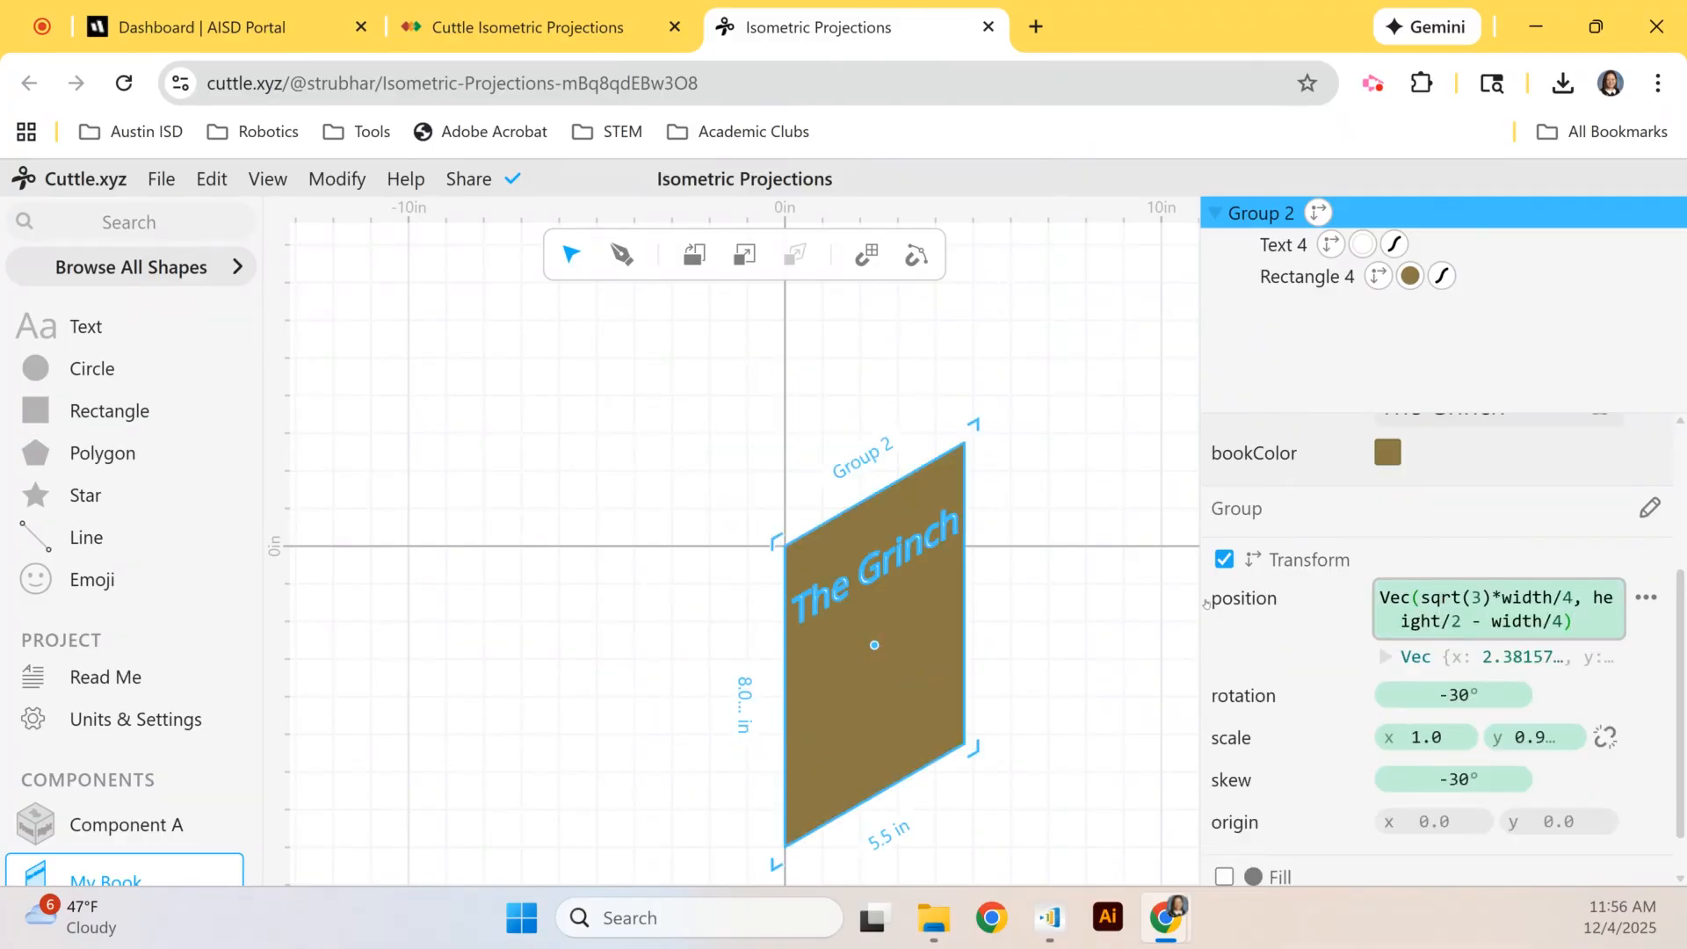
Test the book parameters by setting height to 14, width to 6.1 and thickness to 3.
click(1092, 479)
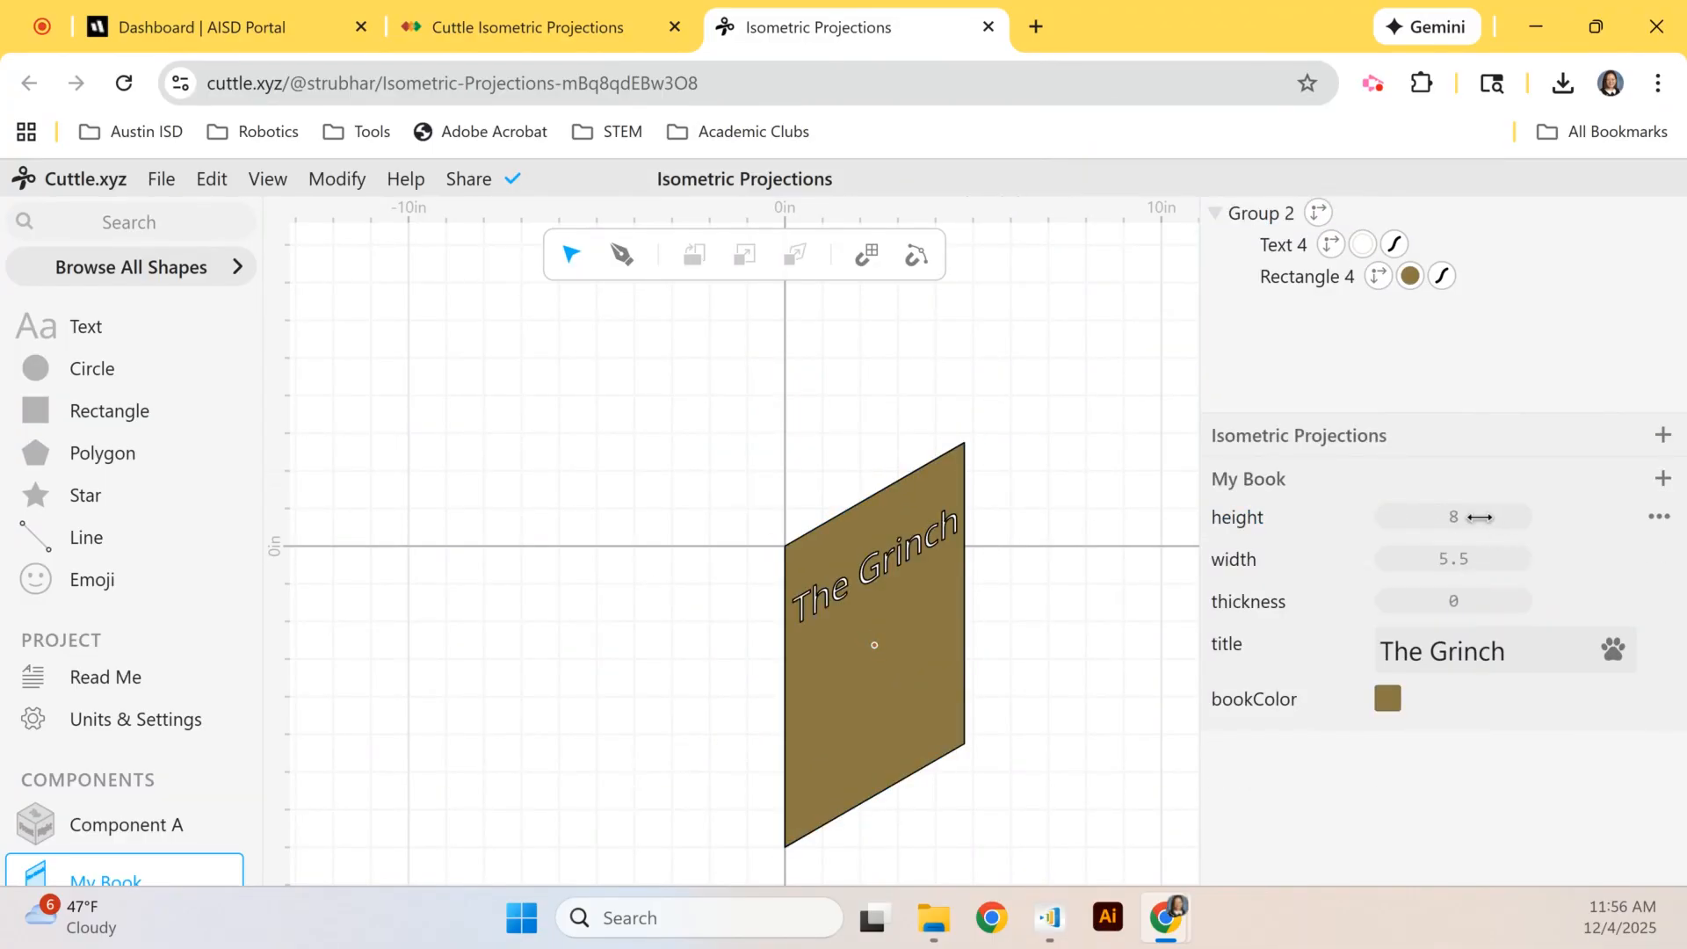
drag(1452, 516, 1461, 554)
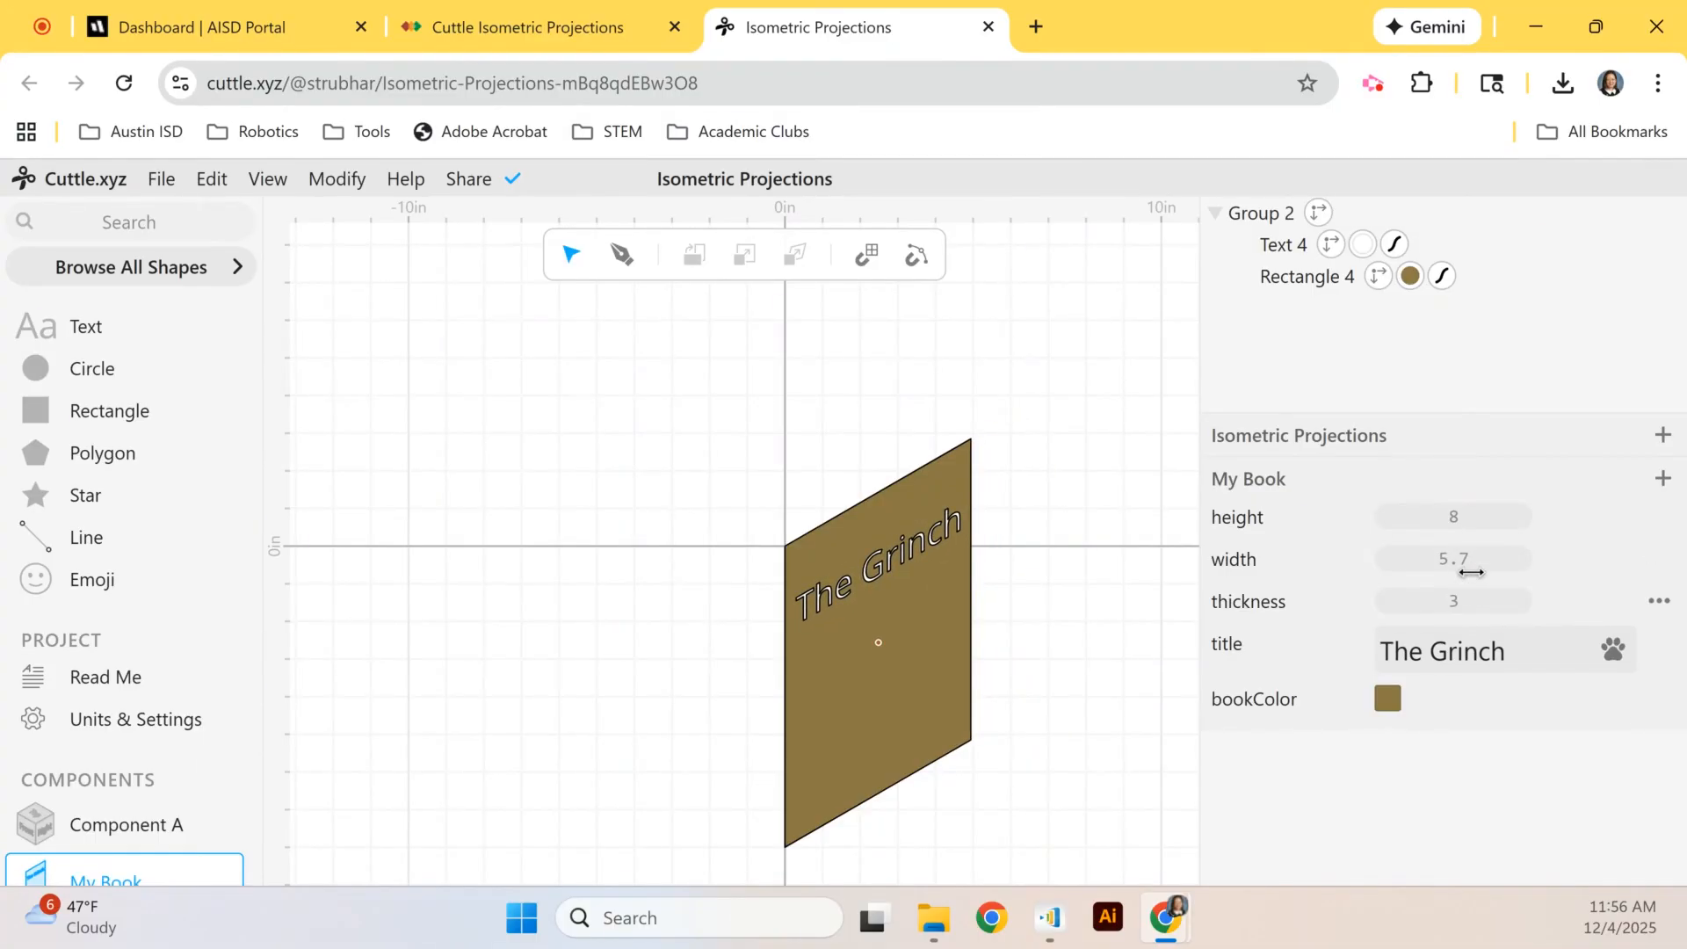
drag(1456, 557, 1485, 521)
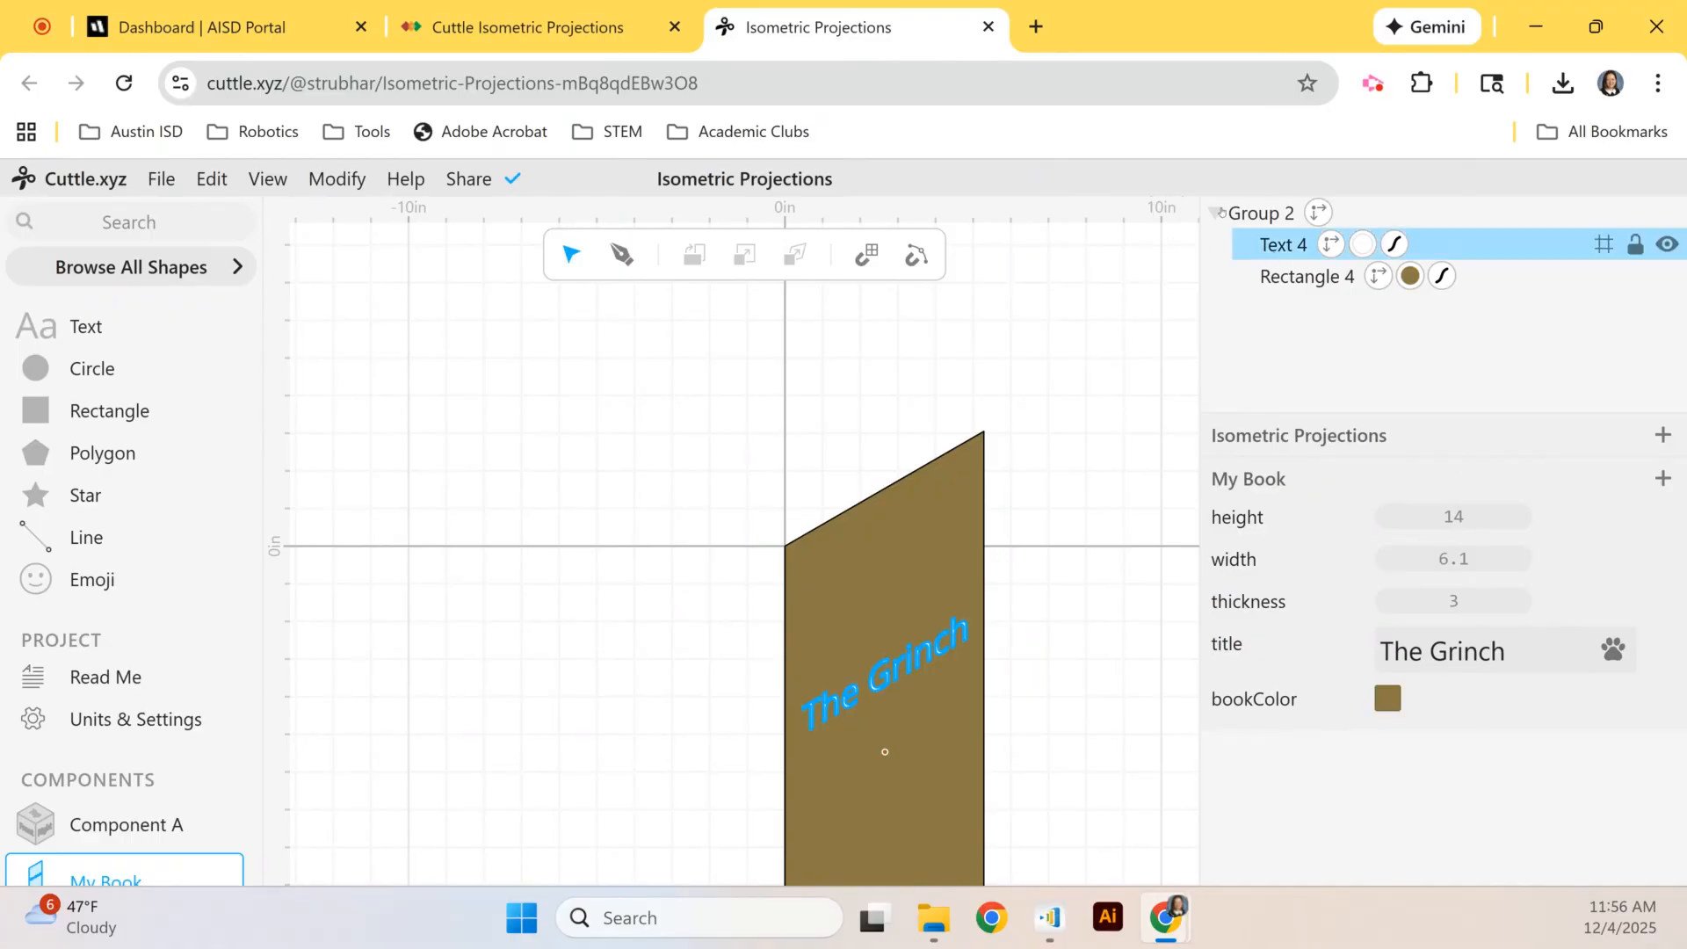
Inspect the transform settings of the rectangle and the group.
click(1321, 278)
scroll(1498, 447, down, 5)
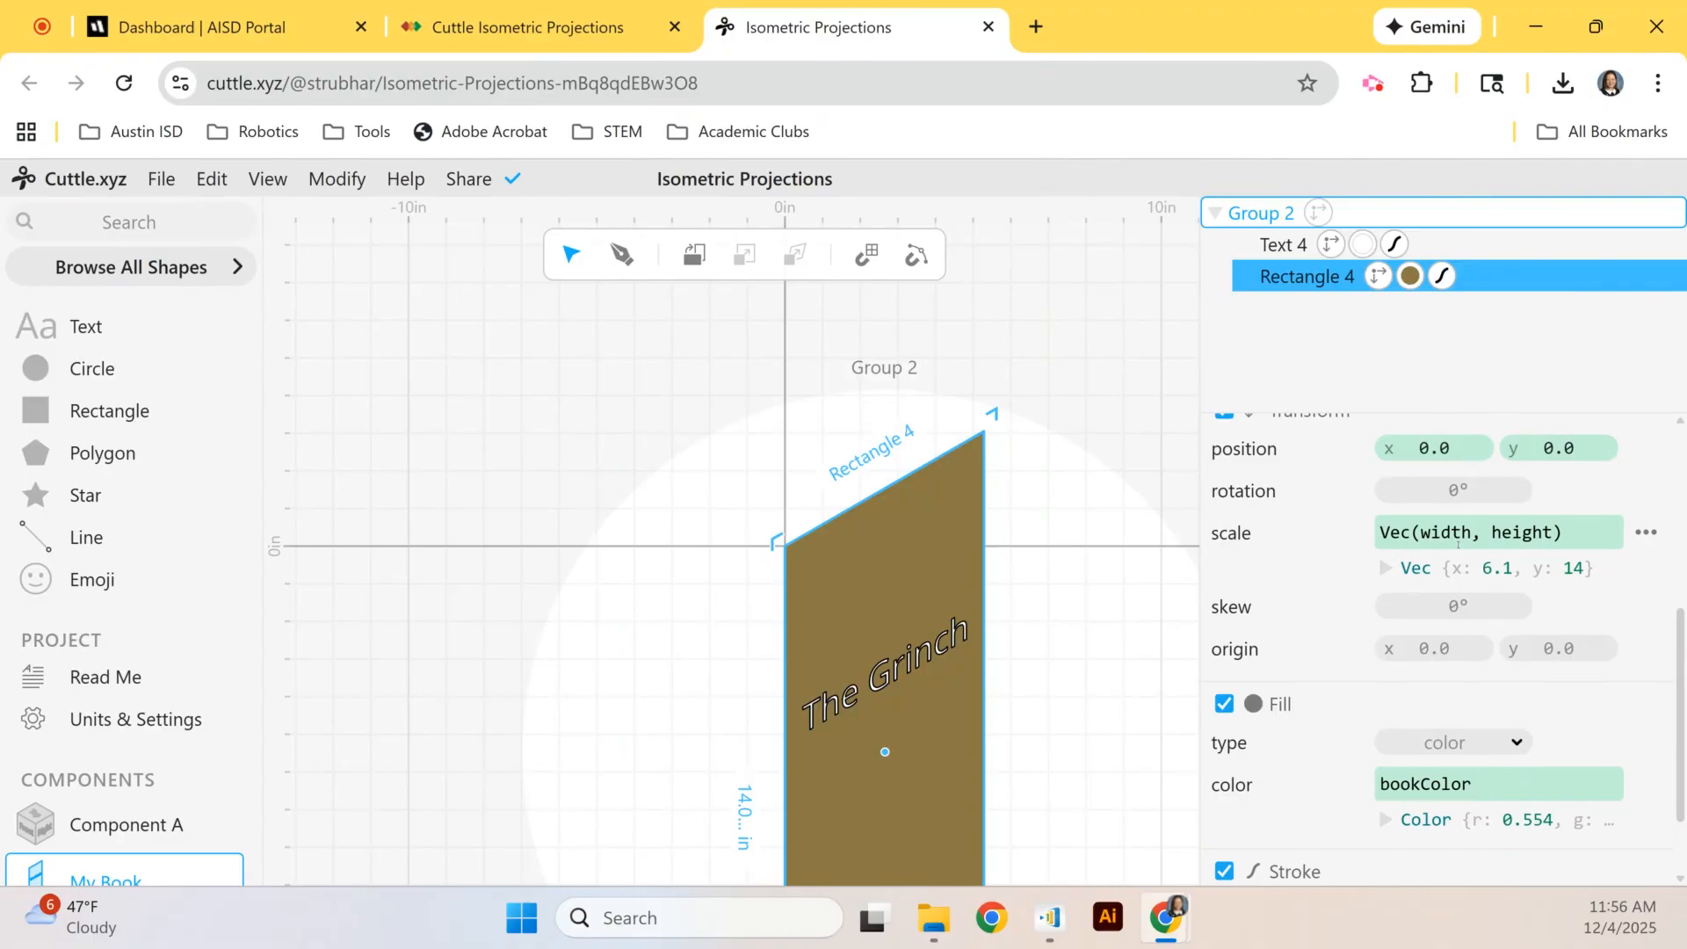
click(1457, 215)
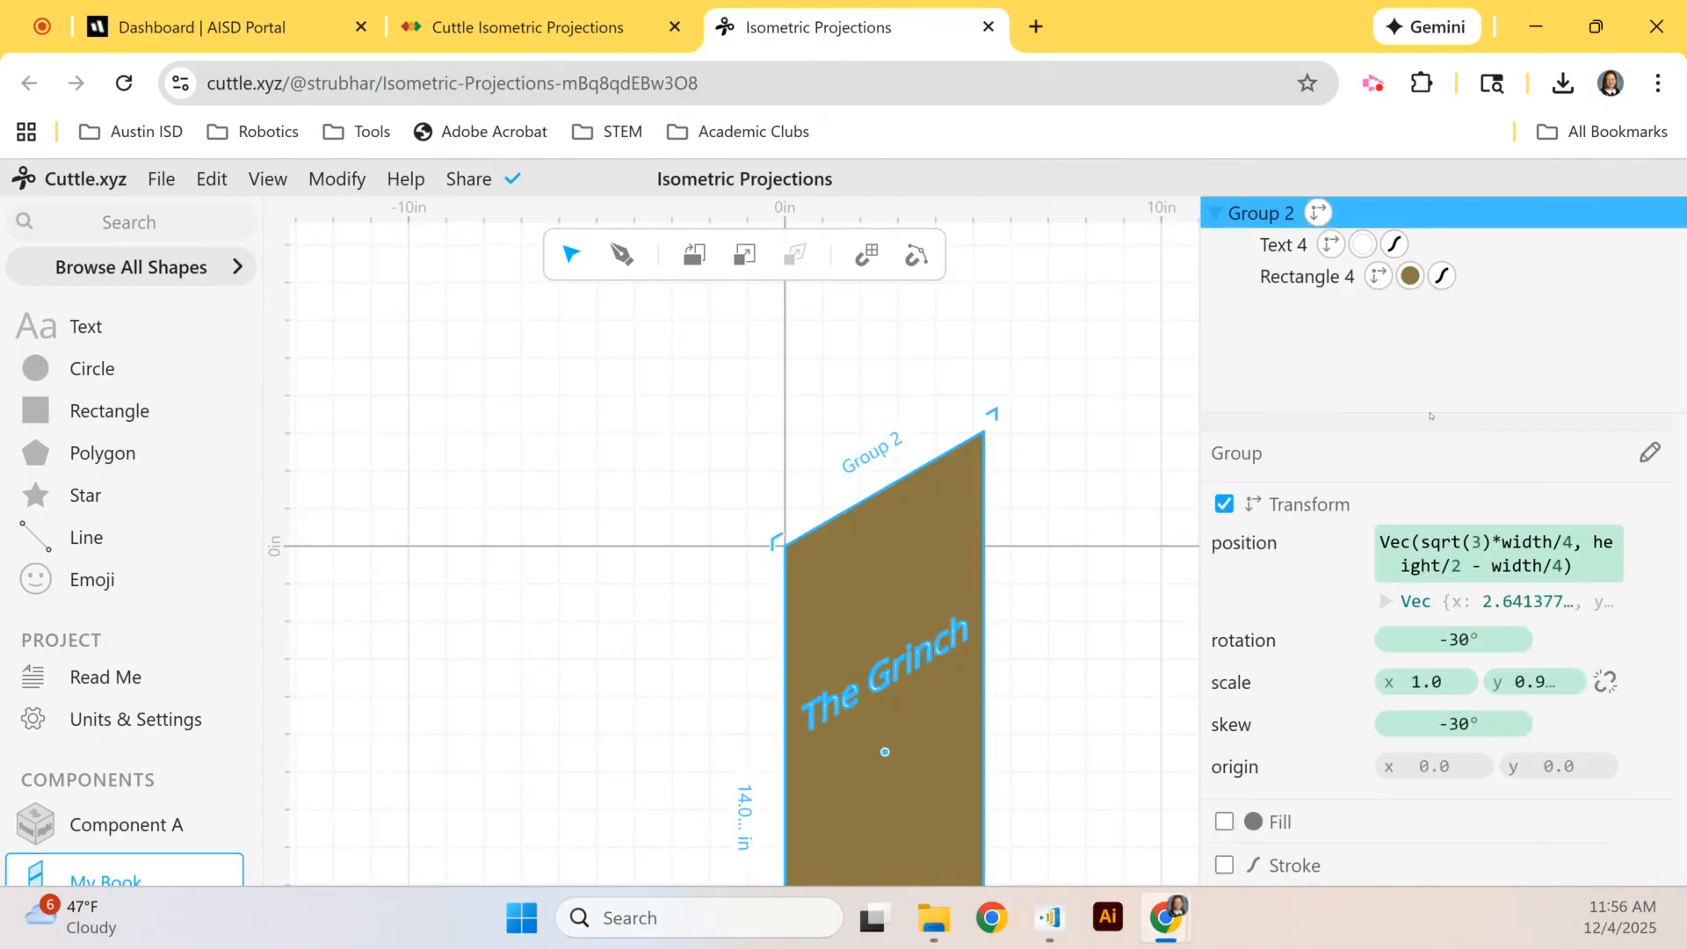